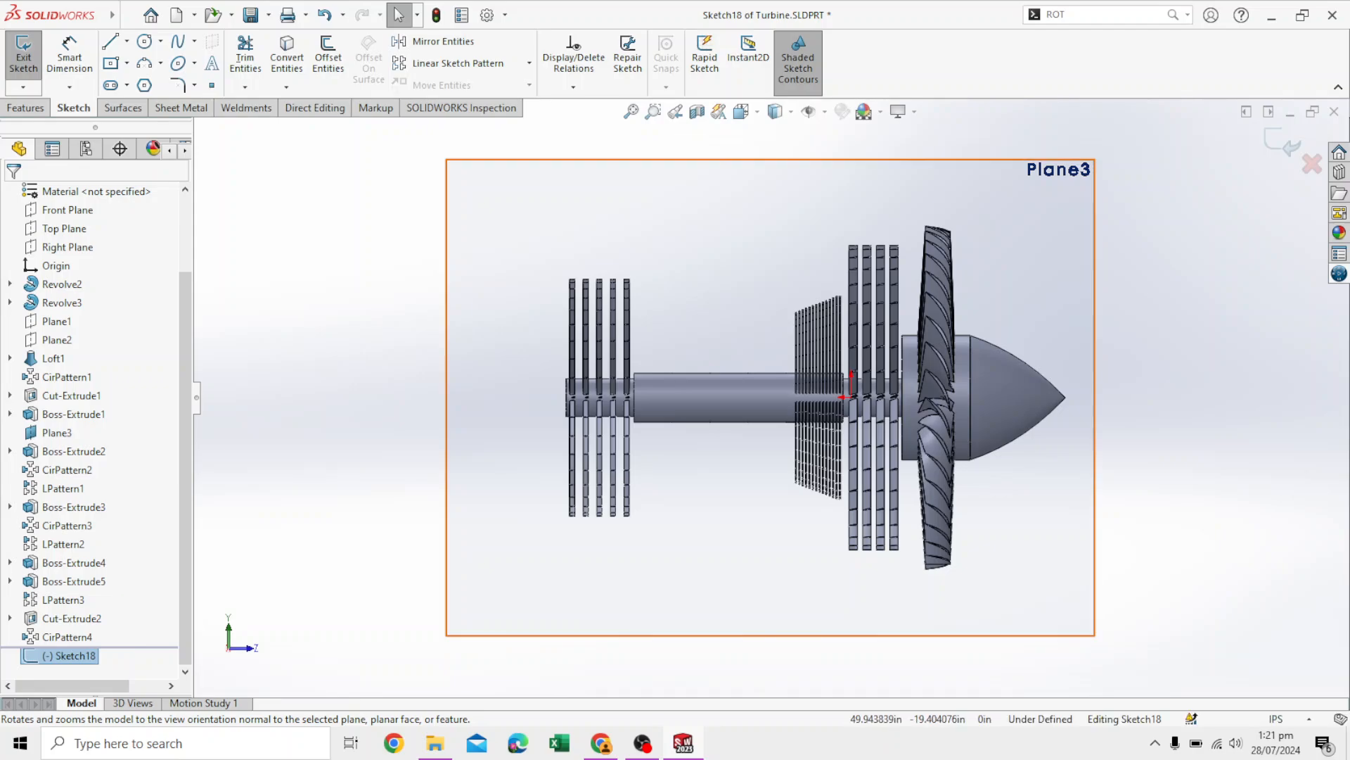
- Sketch a horizontal centerline along the axis of the wider shaft section, over its full length
scroll(668, 366, down, 3)
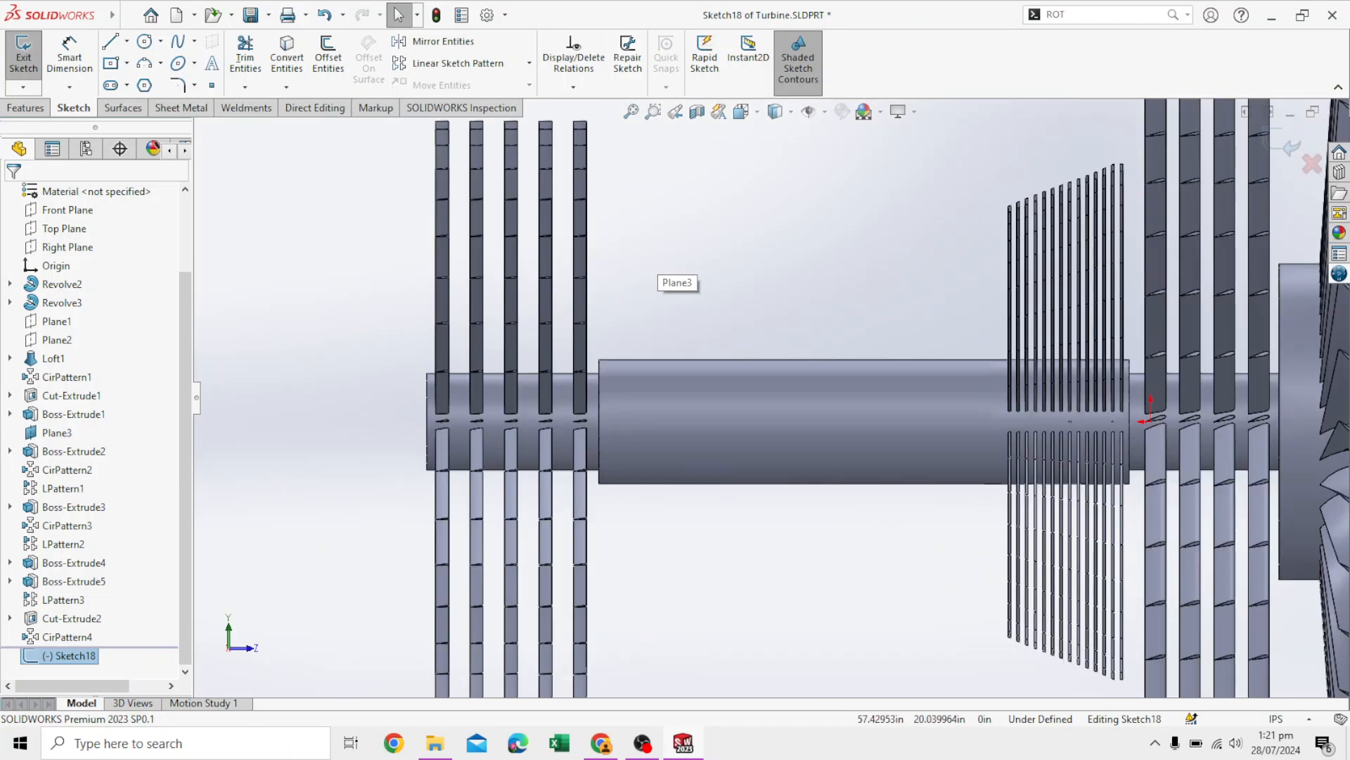
scroll(652, 365, down, 3)
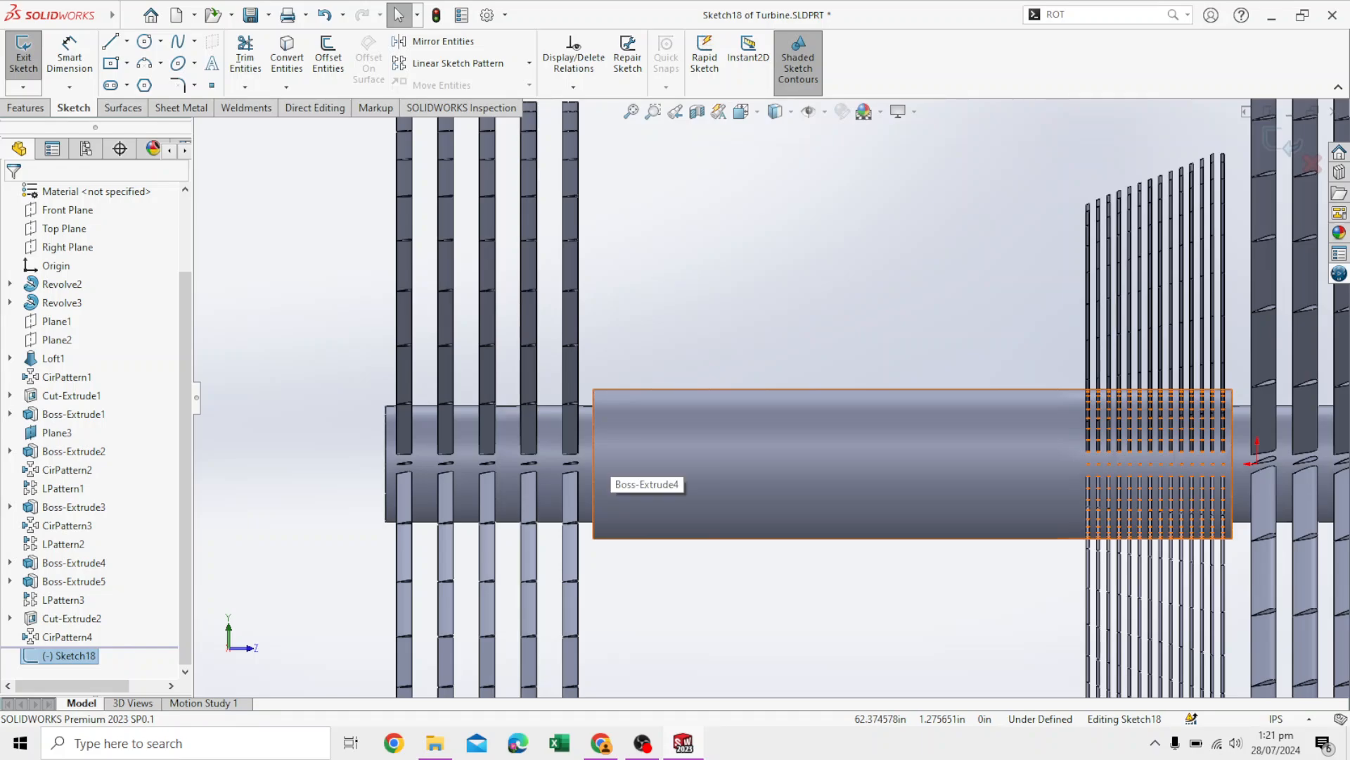
click(596, 463)
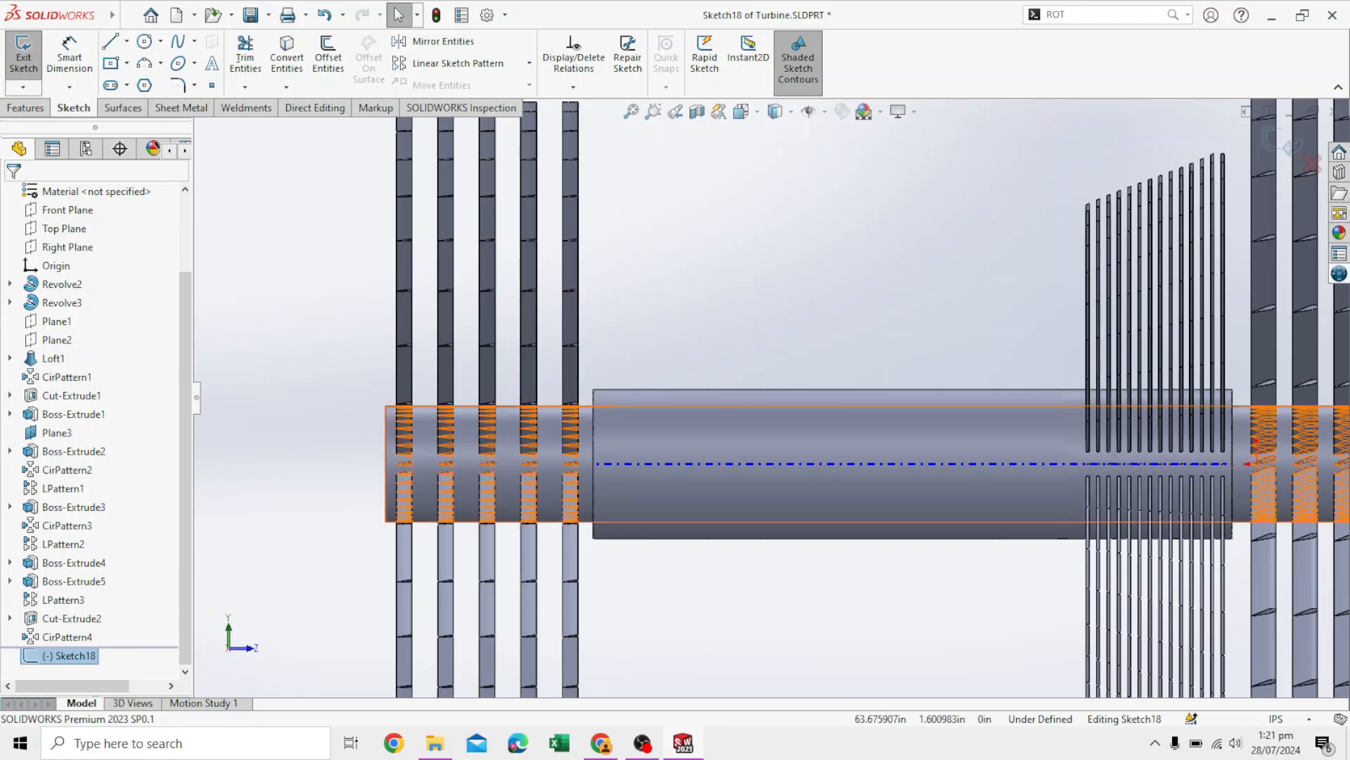
- Sketch a horizontal line about 3.69 in long on the centerline, near the wider shaft section's left end
scroll(602, 489, down, 3)
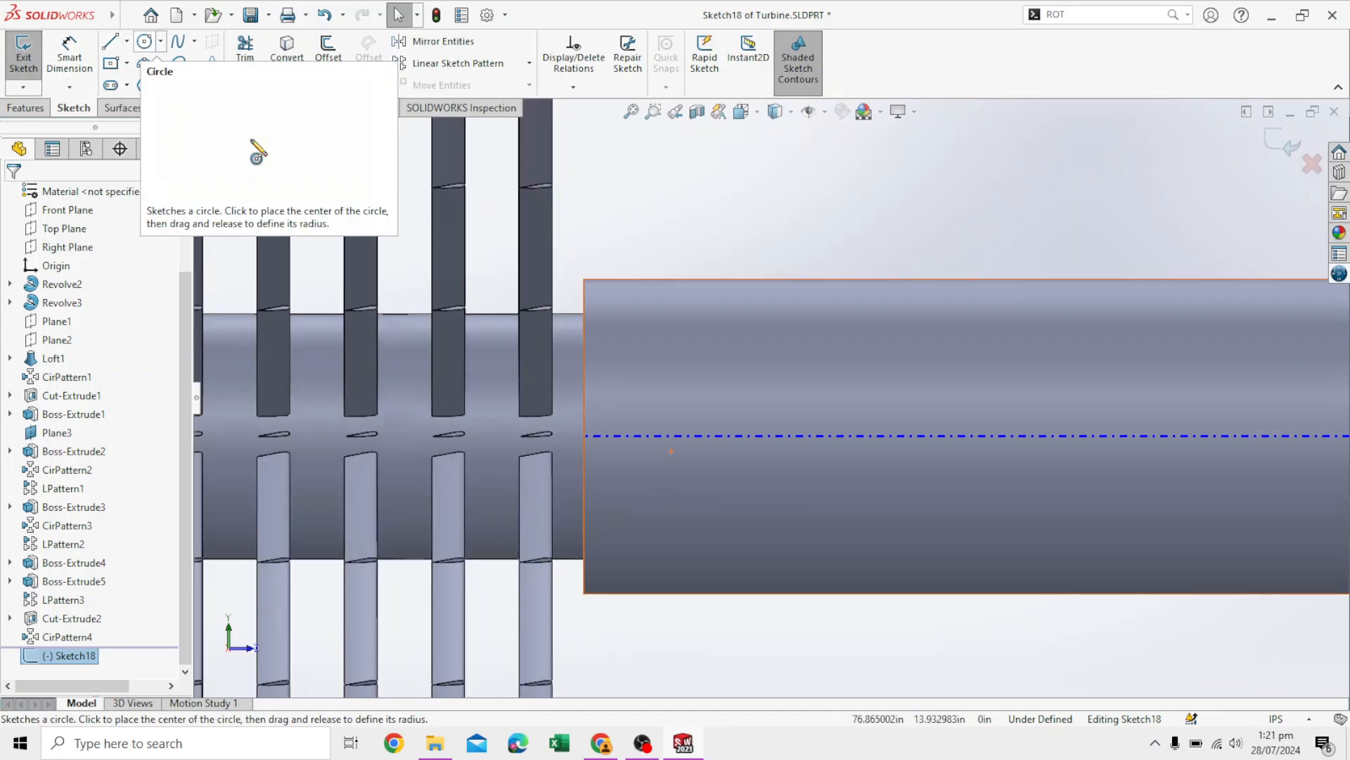
click(111, 42)
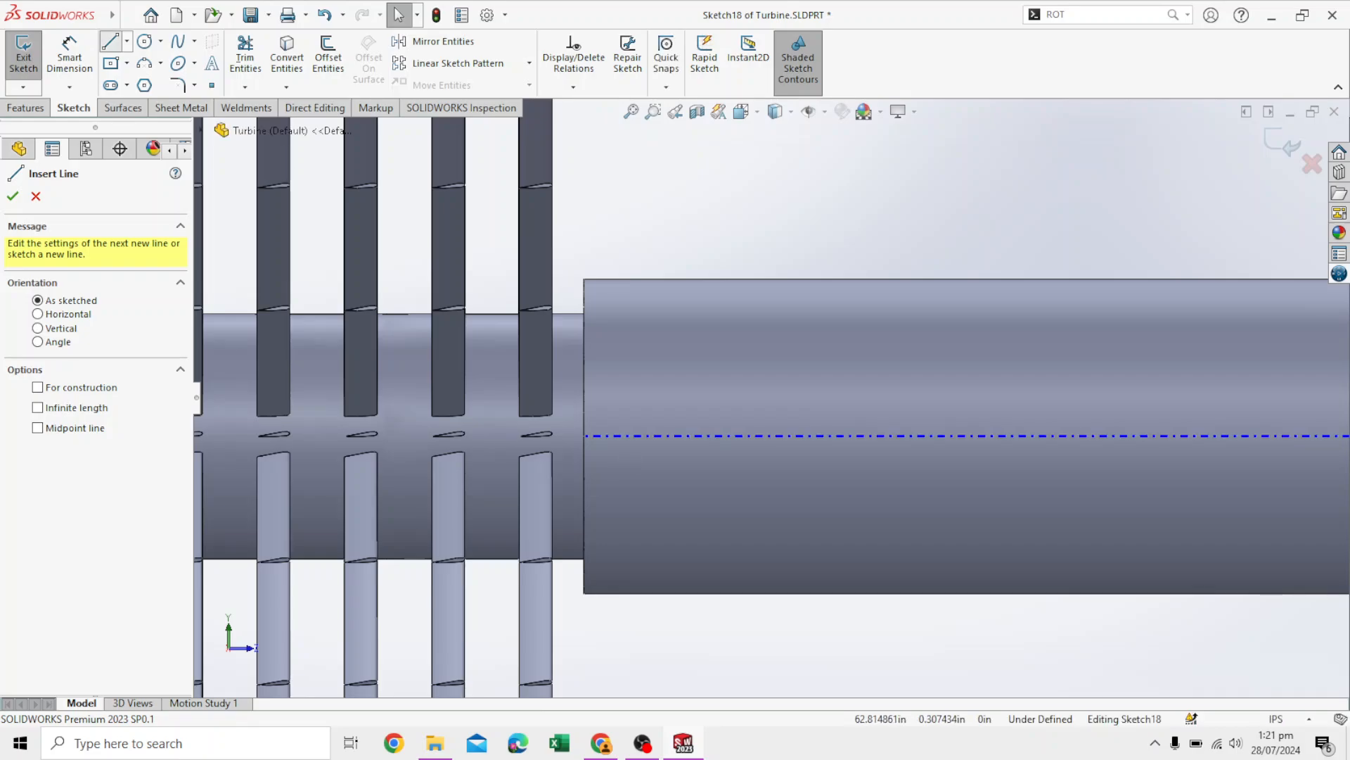
scroll(617, 453, down, 2)
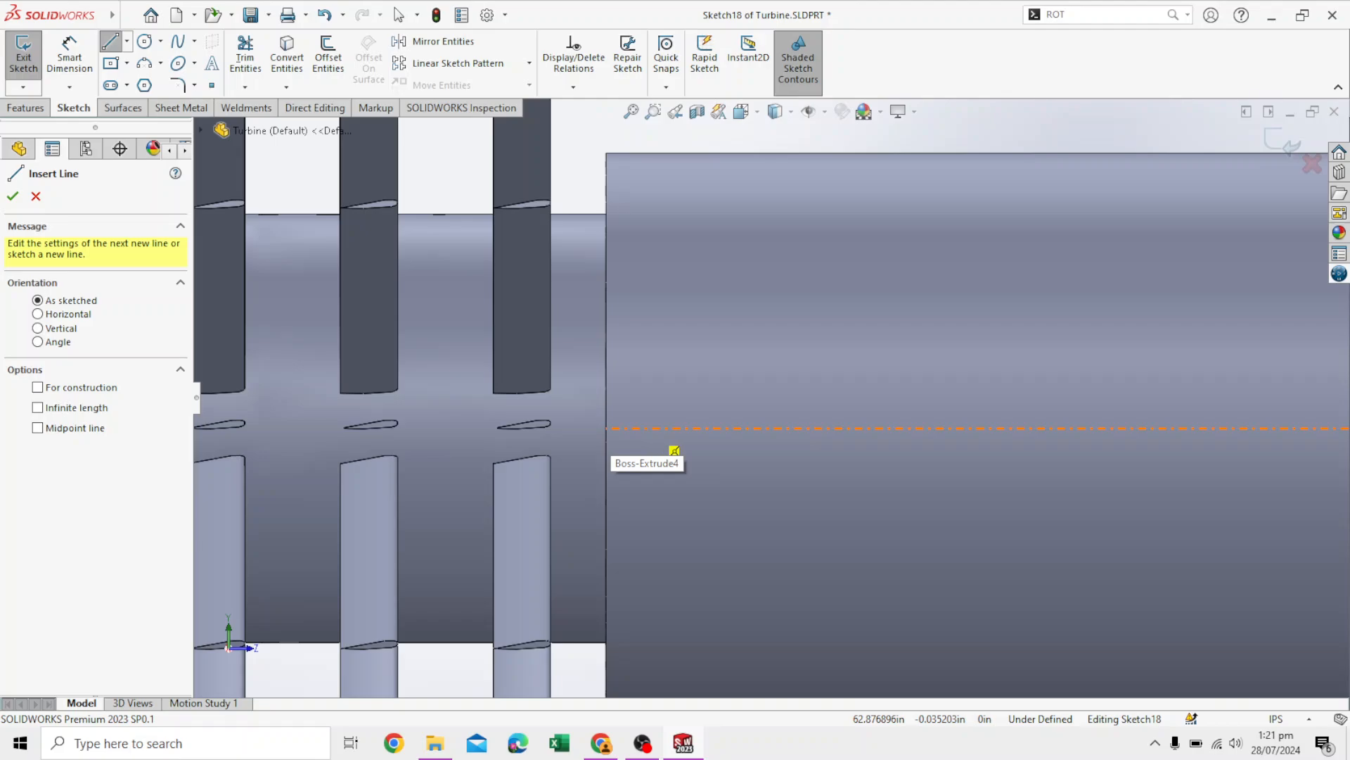
click(673, 448)
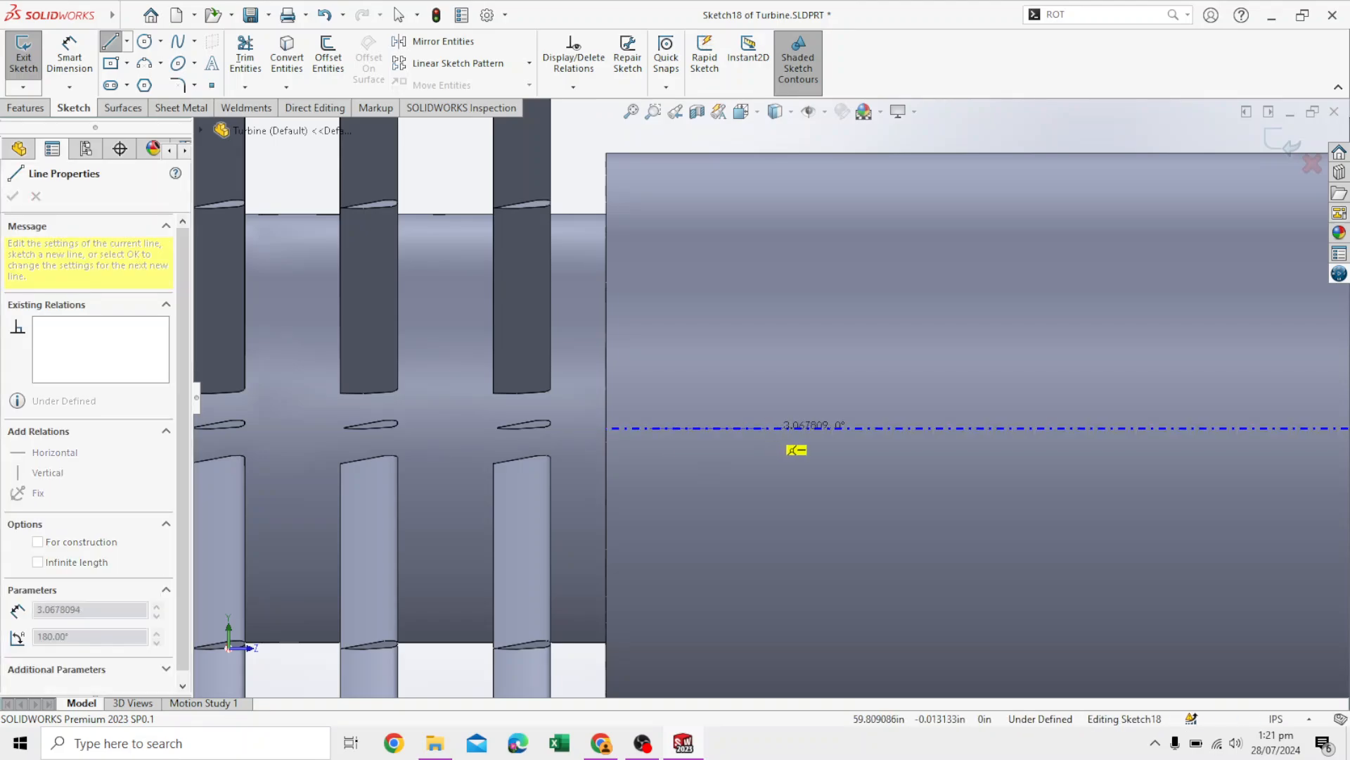
click(791, 427)
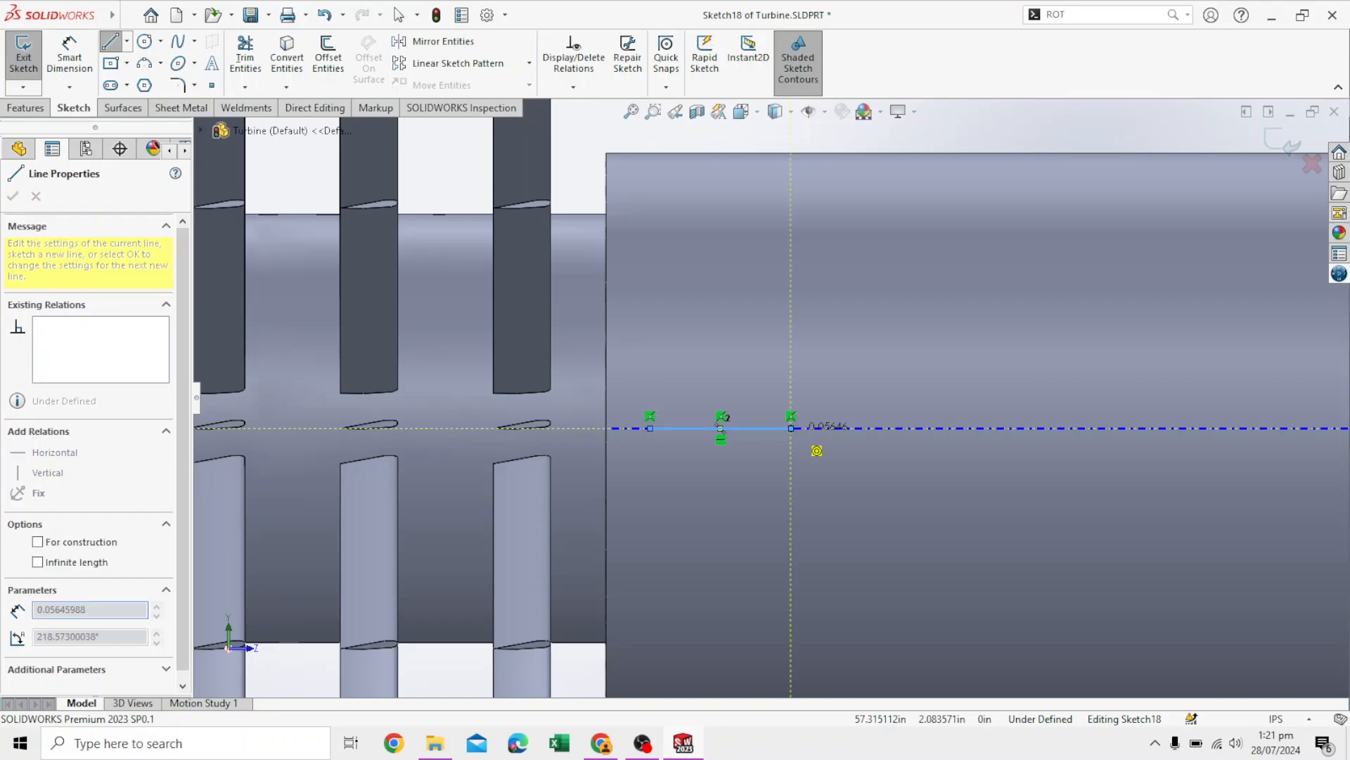
key(Escape)
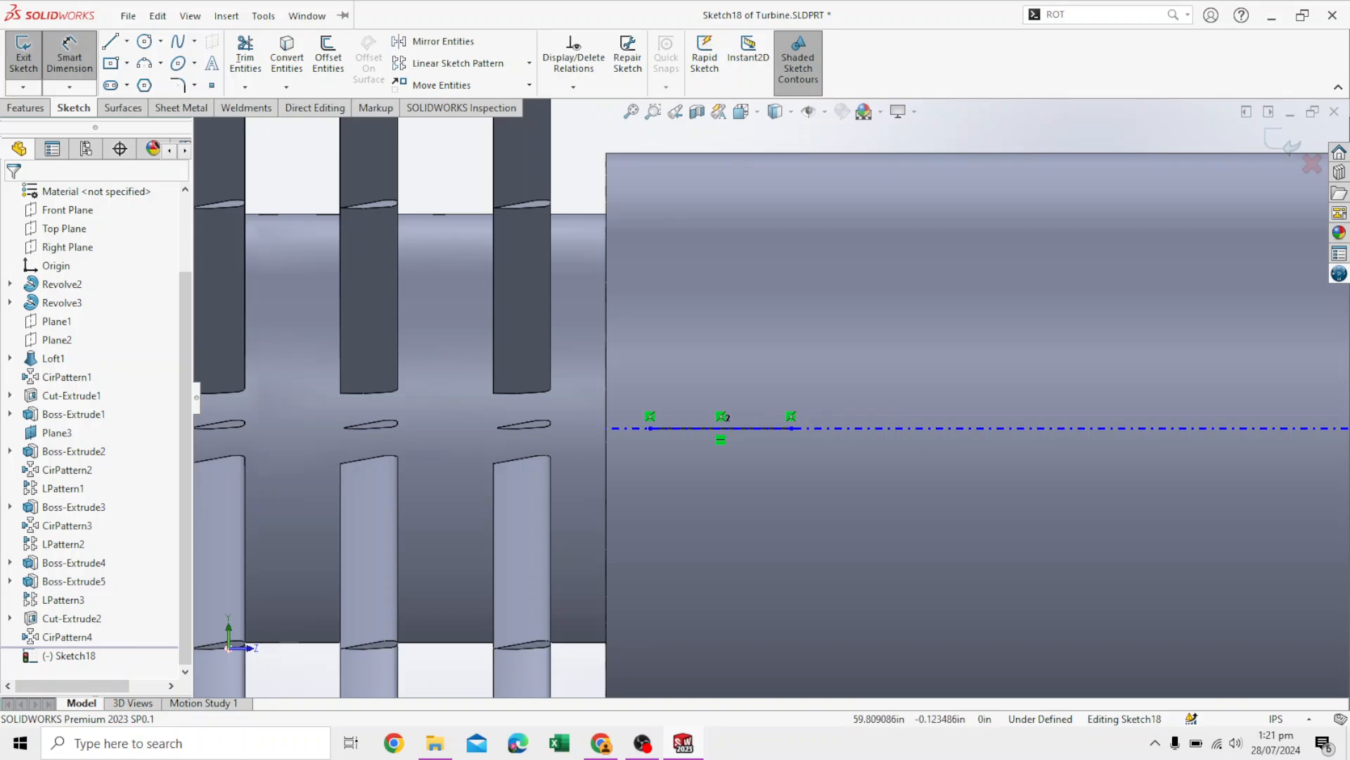
- Dimension the short horizontal line on the centerline and set its length to 4 in
click(739, 428)
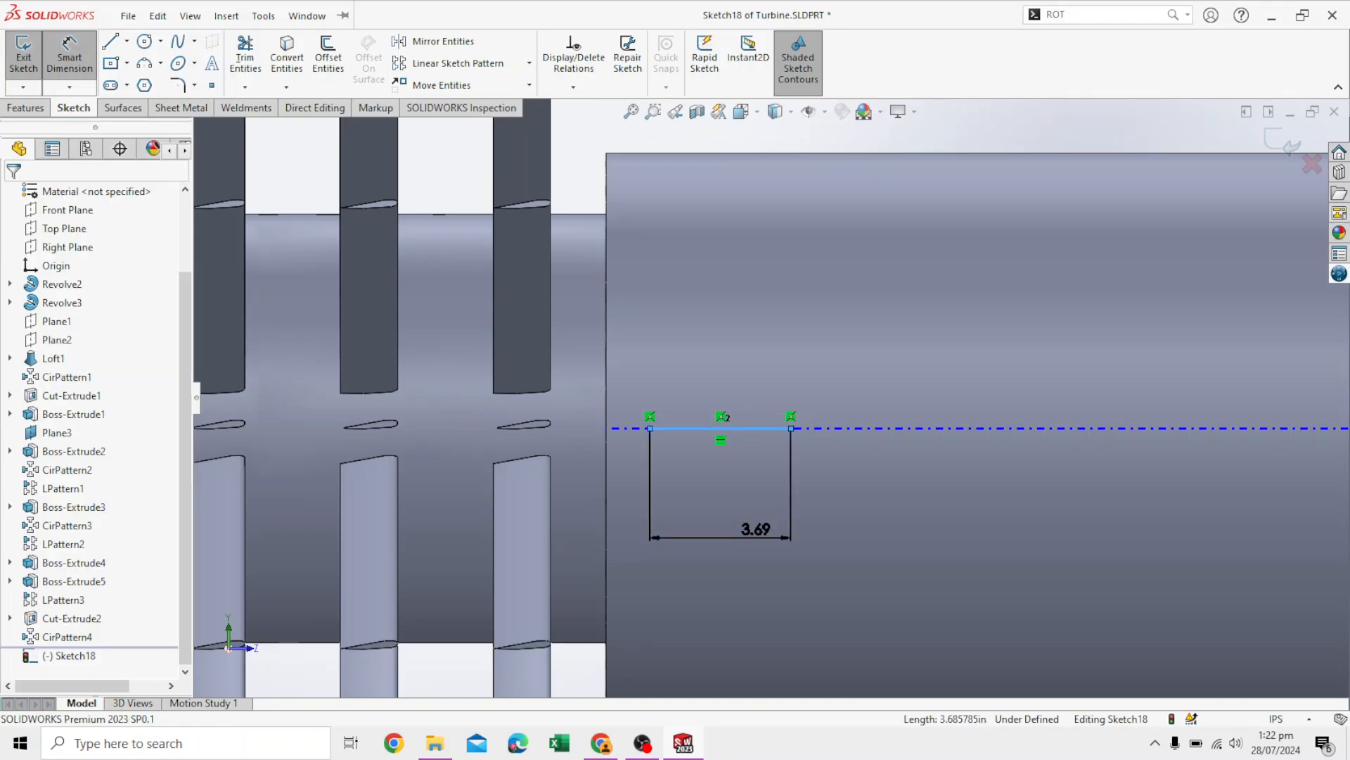
click(745, 537)
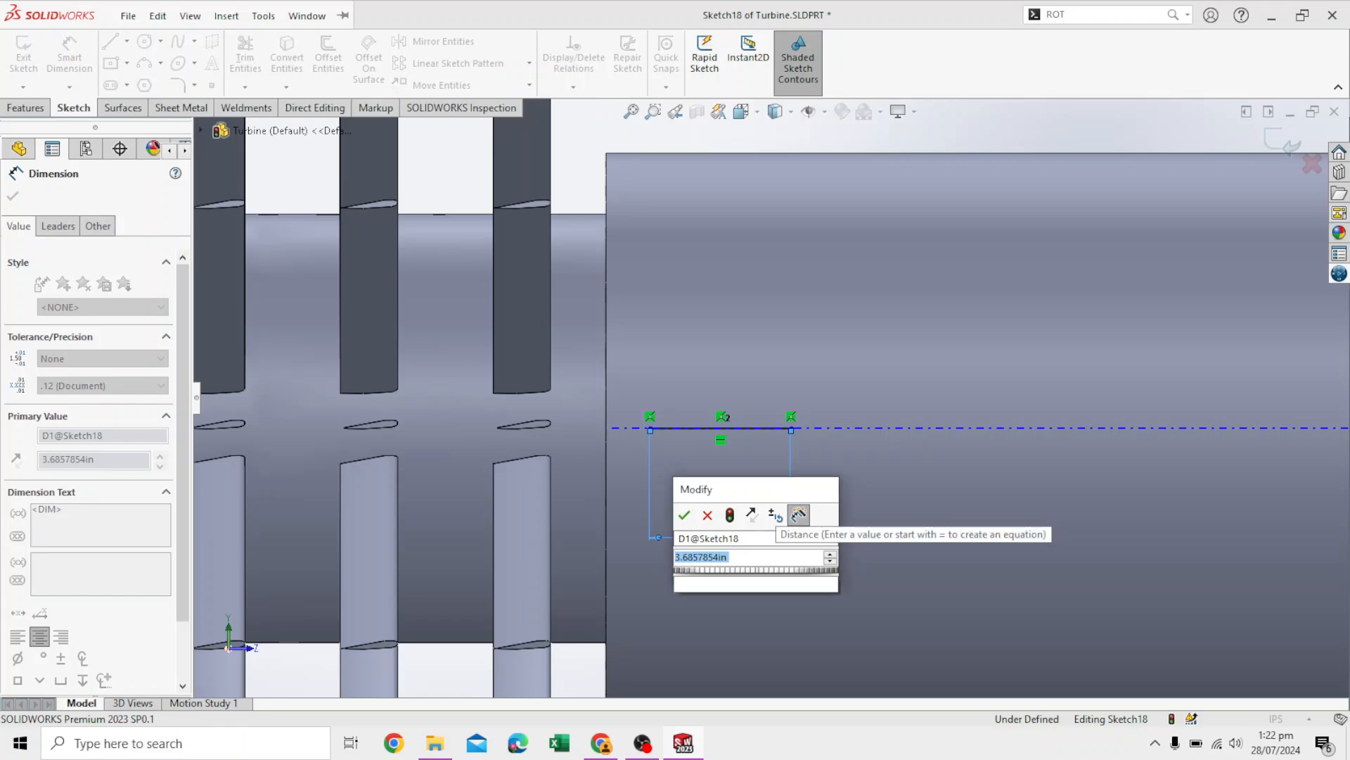
key(Return)
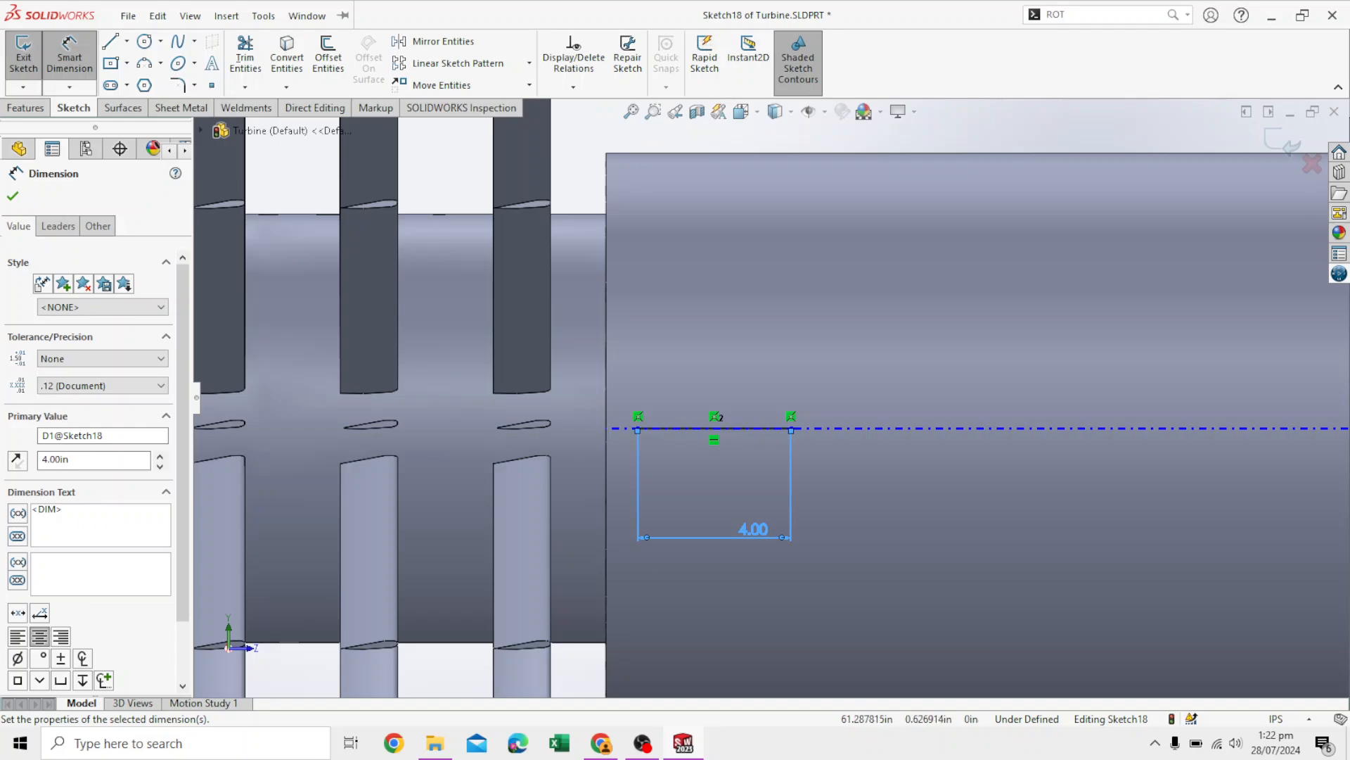
- Sketch two short slanted lines rising outward, one from each endpoint of the 4 in line
key(l)
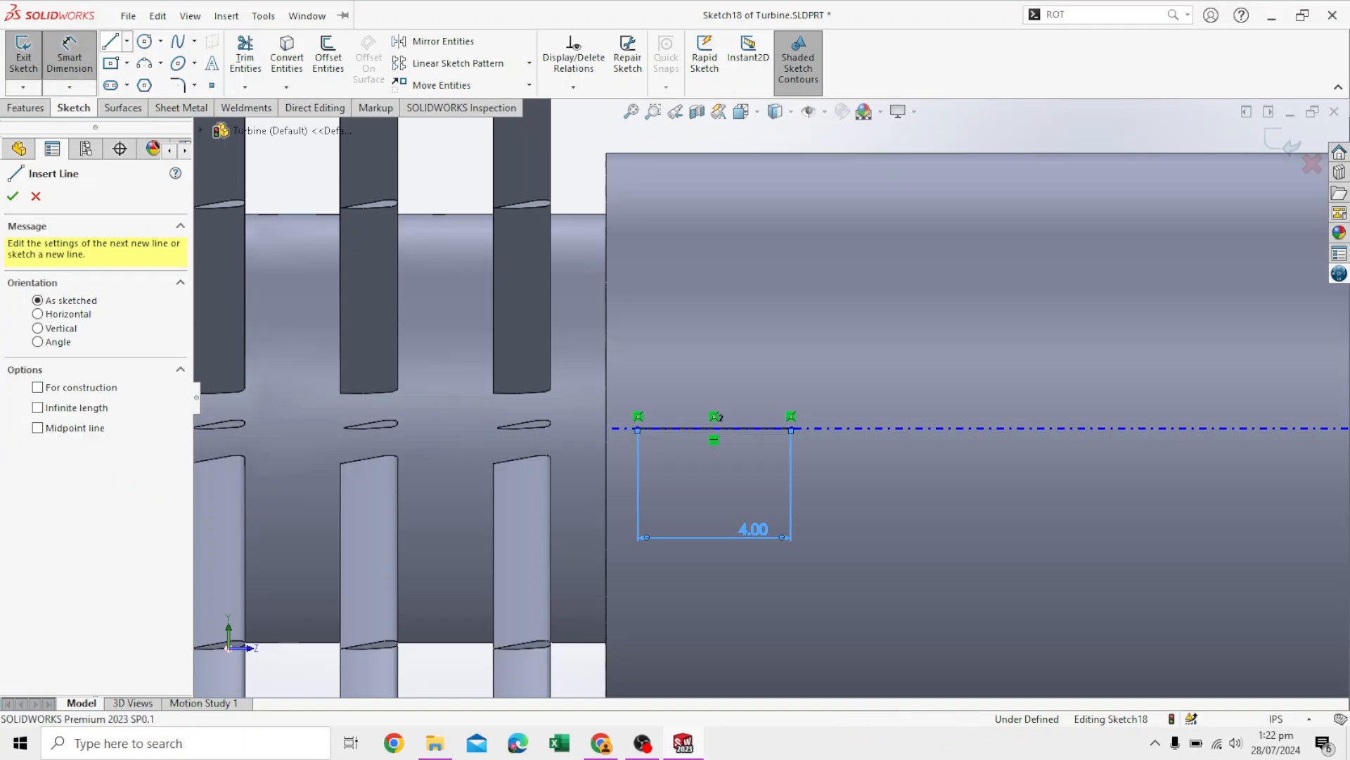
click(791, 427)
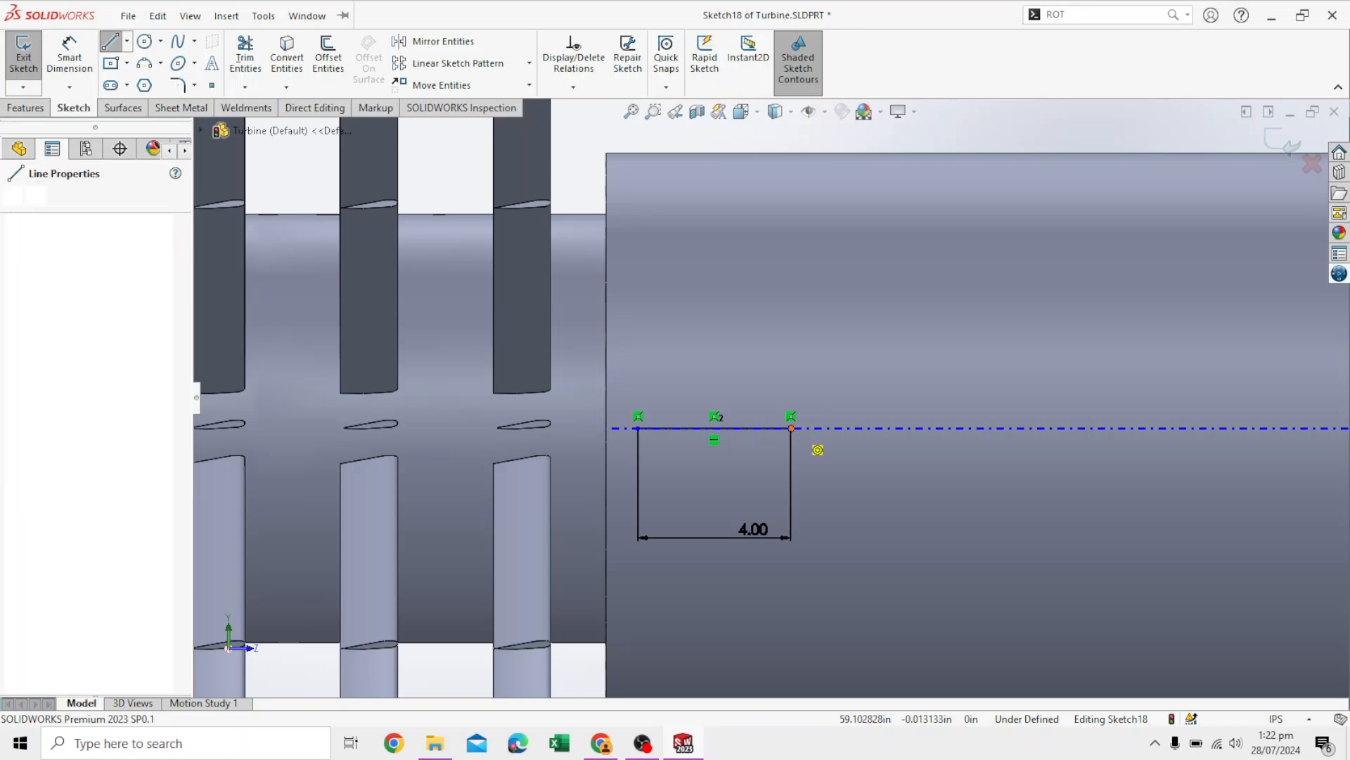
click(848, 370)
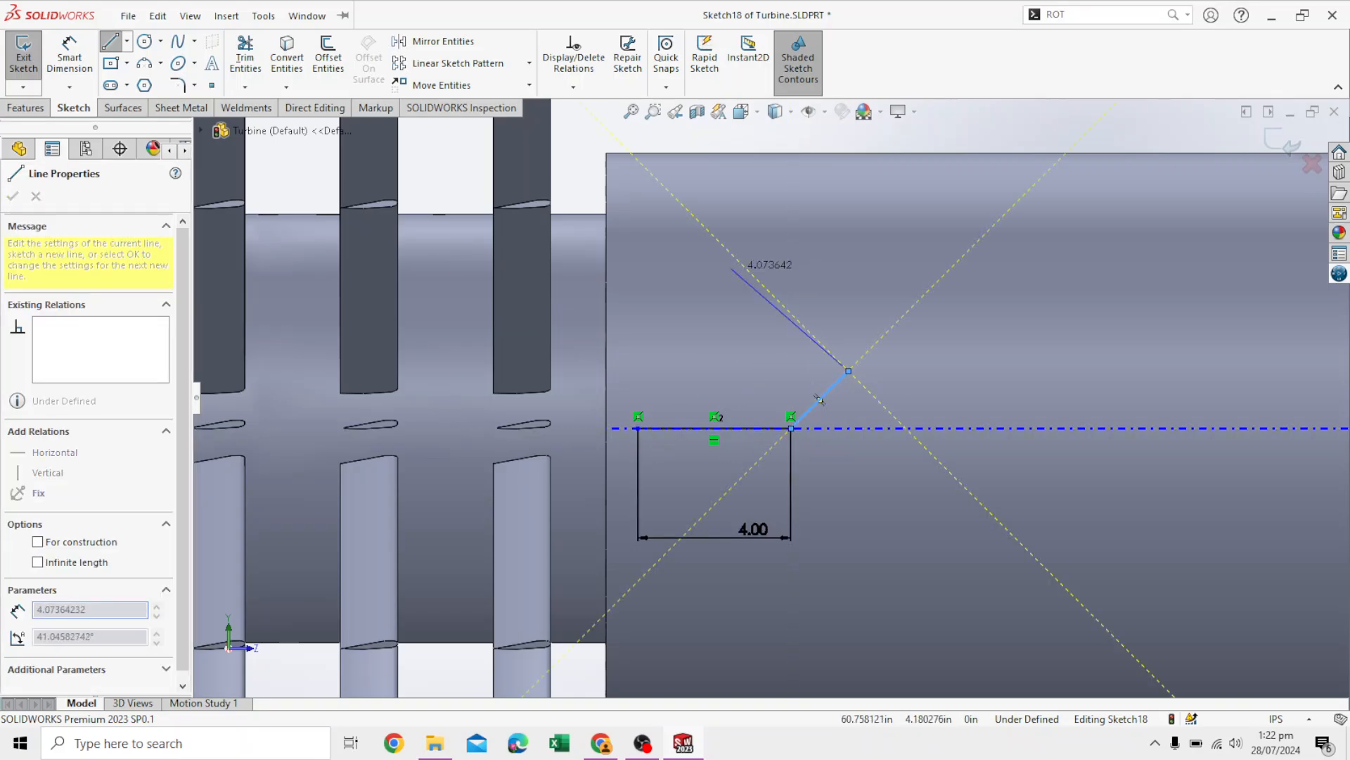
key(Escape)
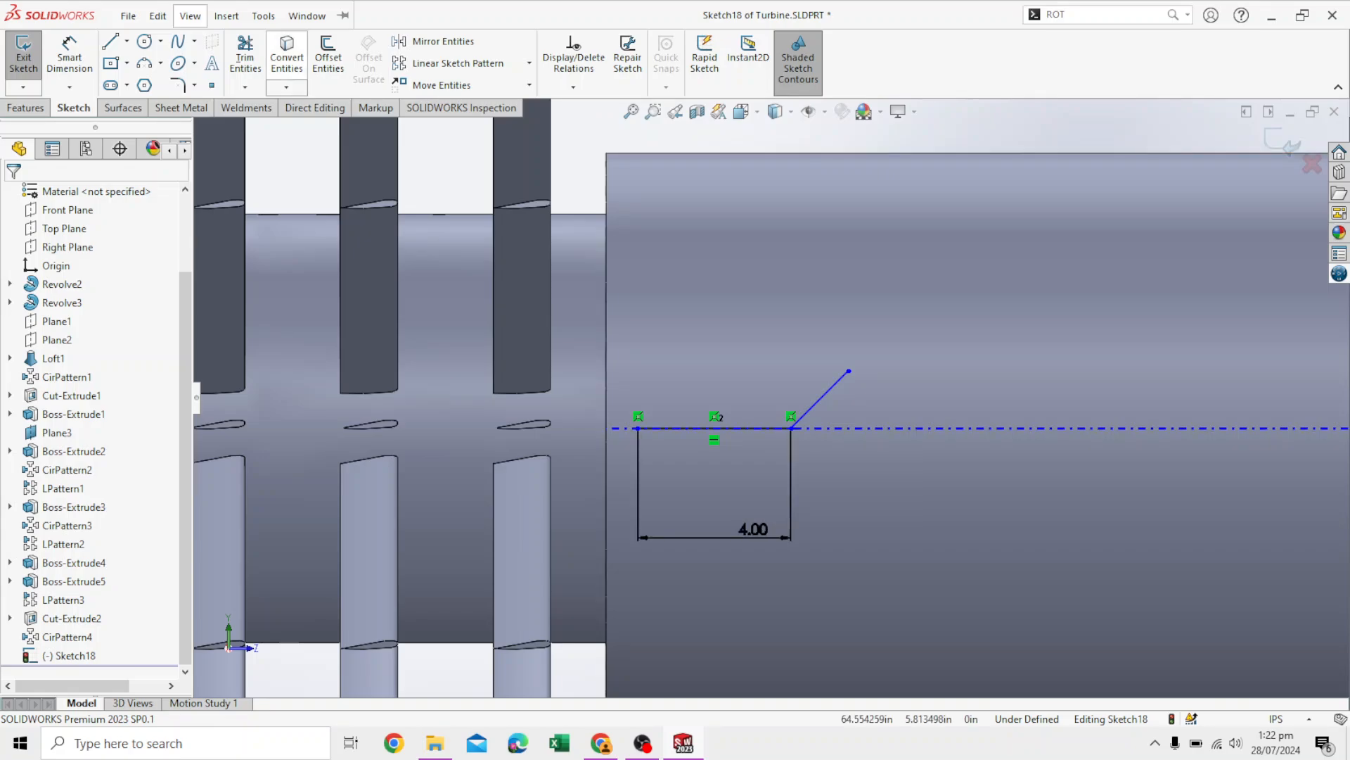
key(l)
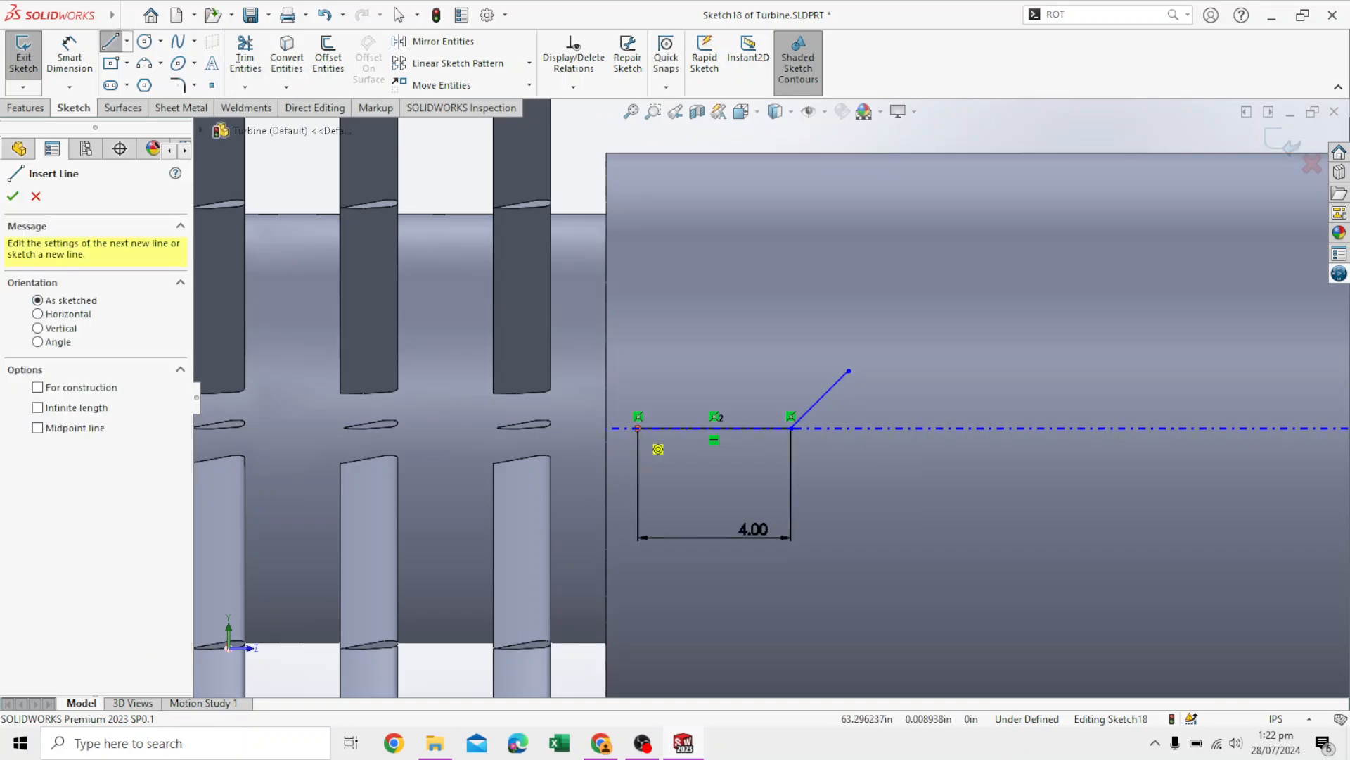
click(638, 427)
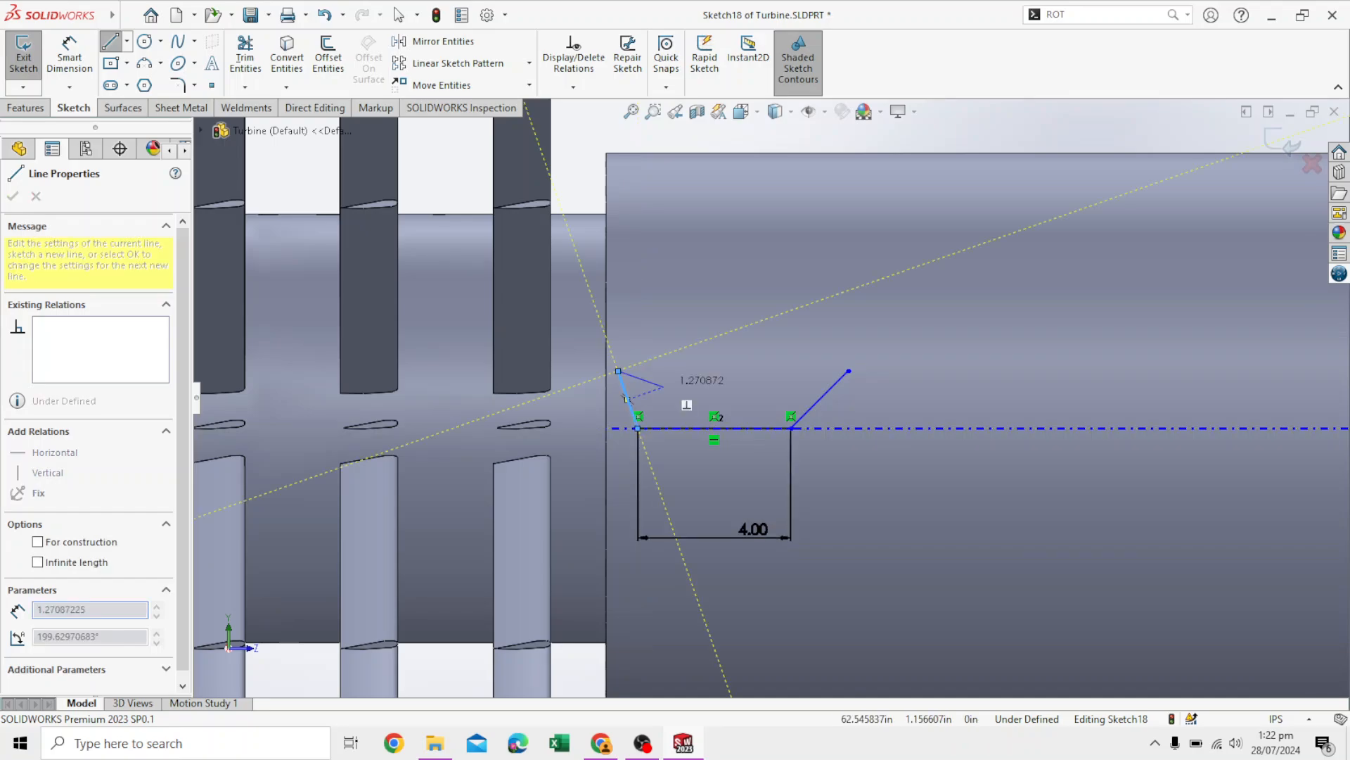
key(Escape)
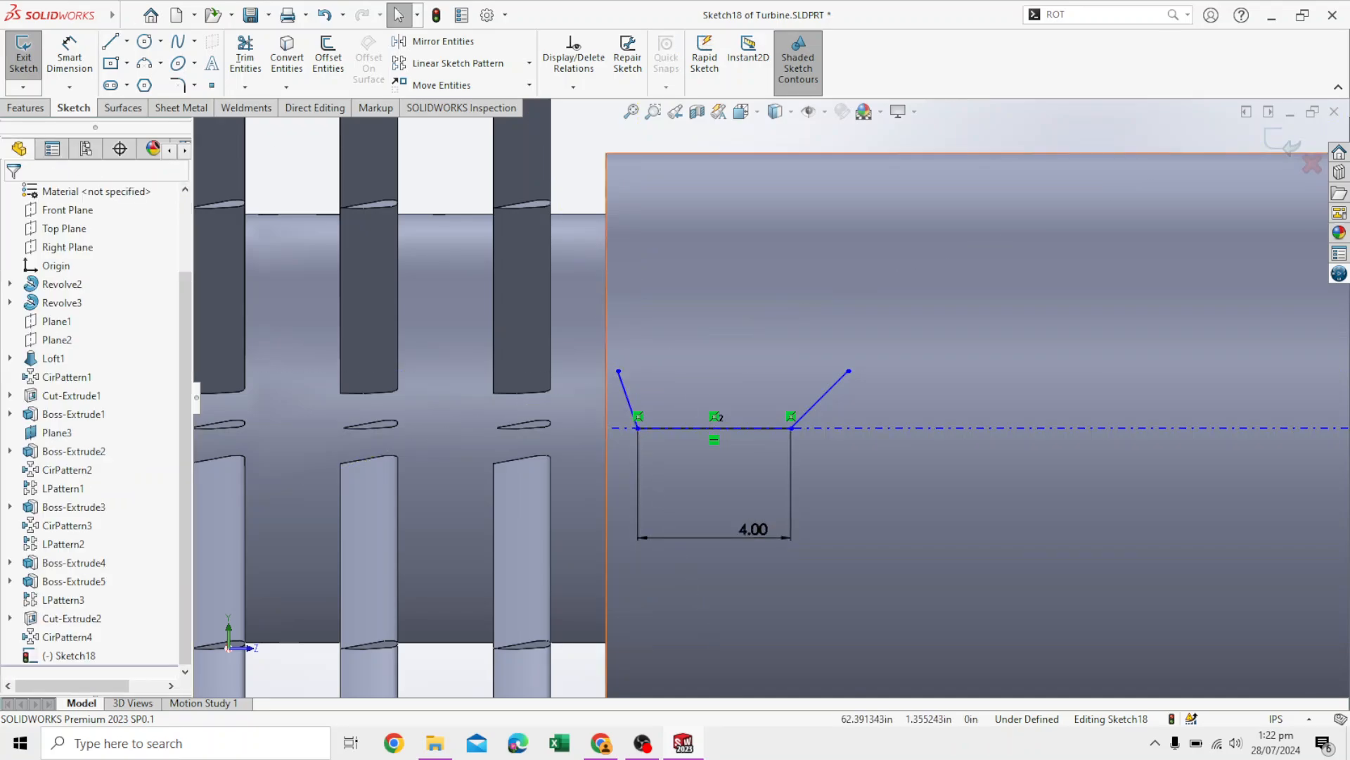
- Trim away the 4 in line and sketch a two-point spline between the lower ends of the slanted lines
click(244, 55)
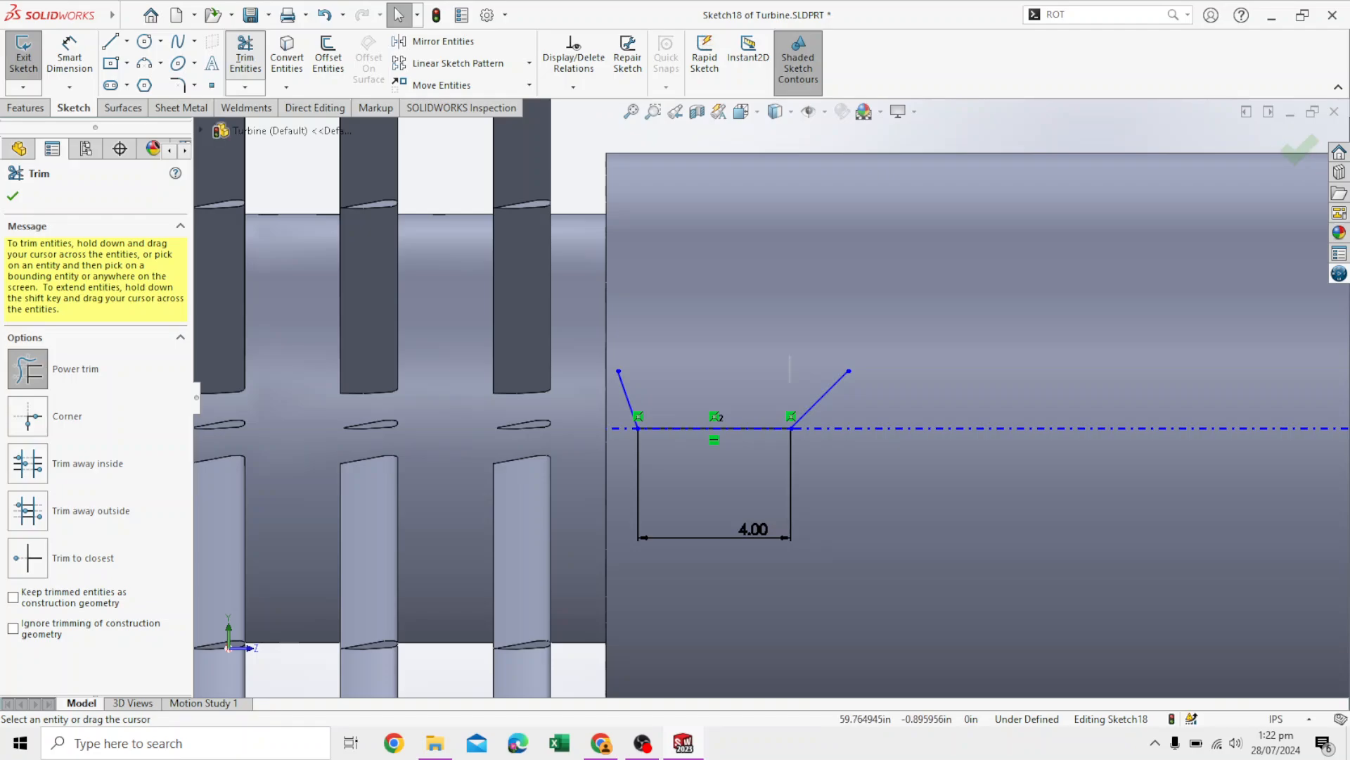
drag(759, 394, 746, 457)
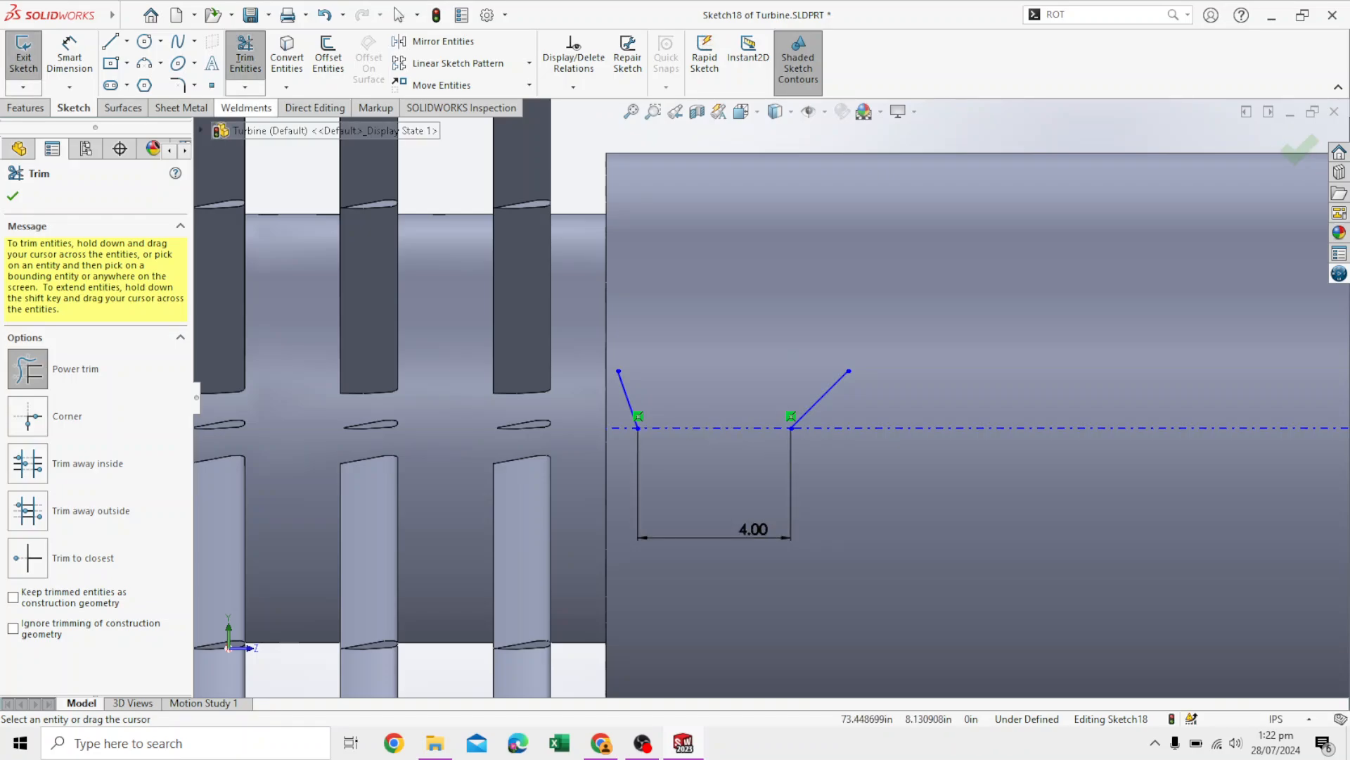
click(178, 41)
scroll(704, 441, down, 4)
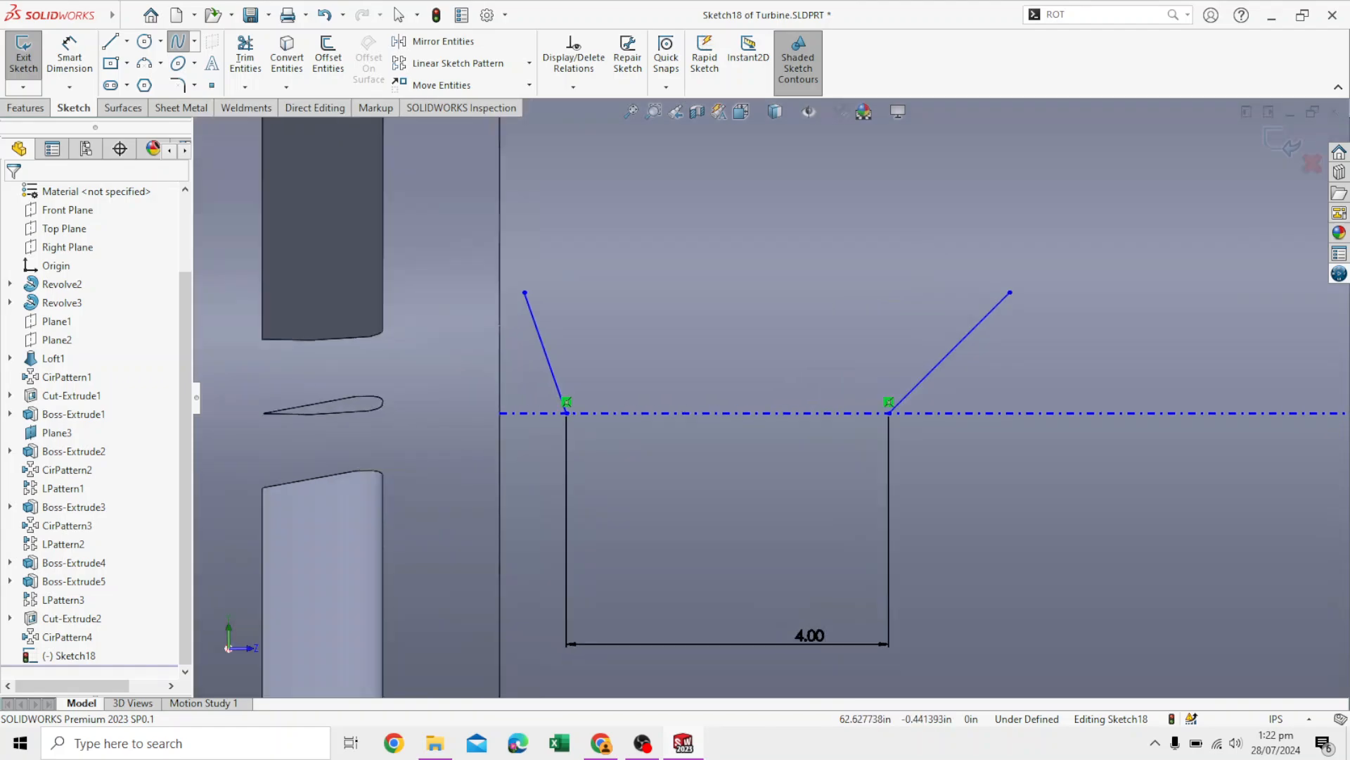
click(567, 413)
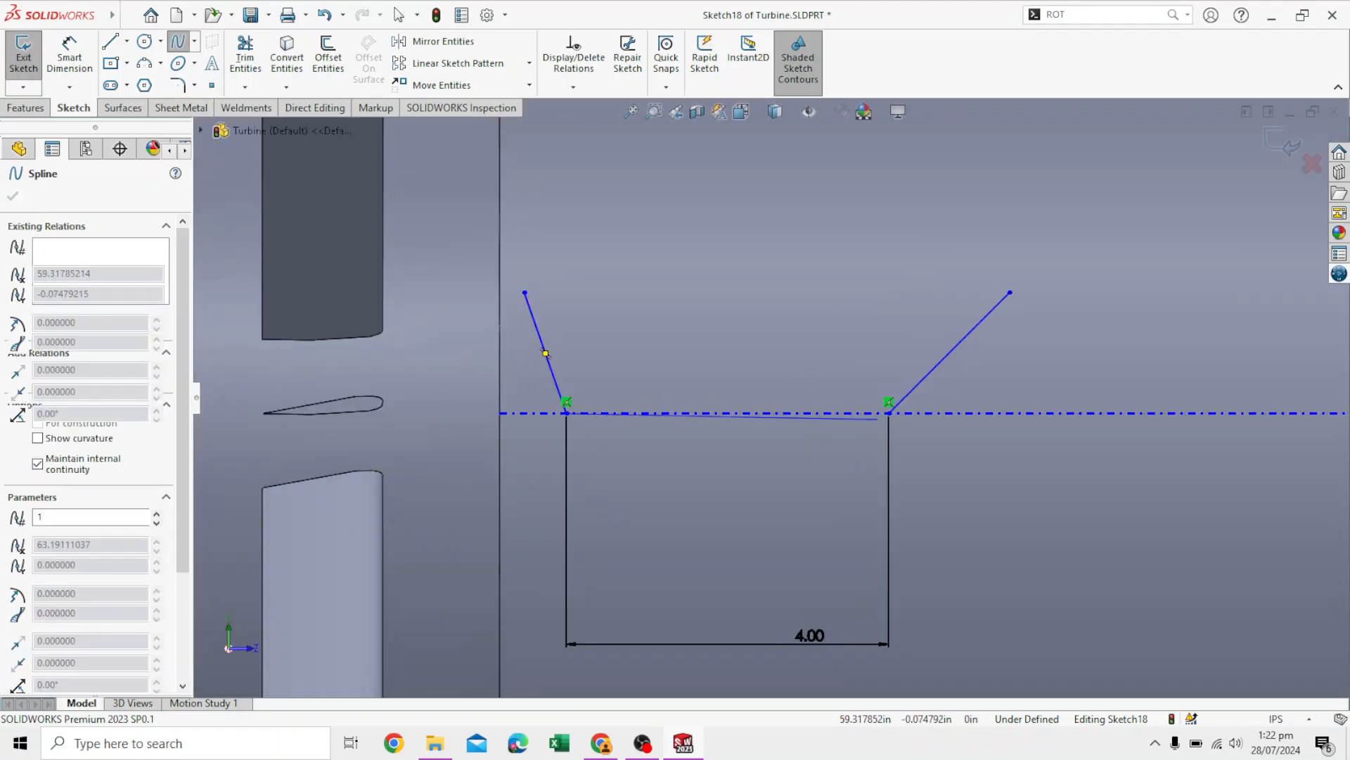
click(889, 413)
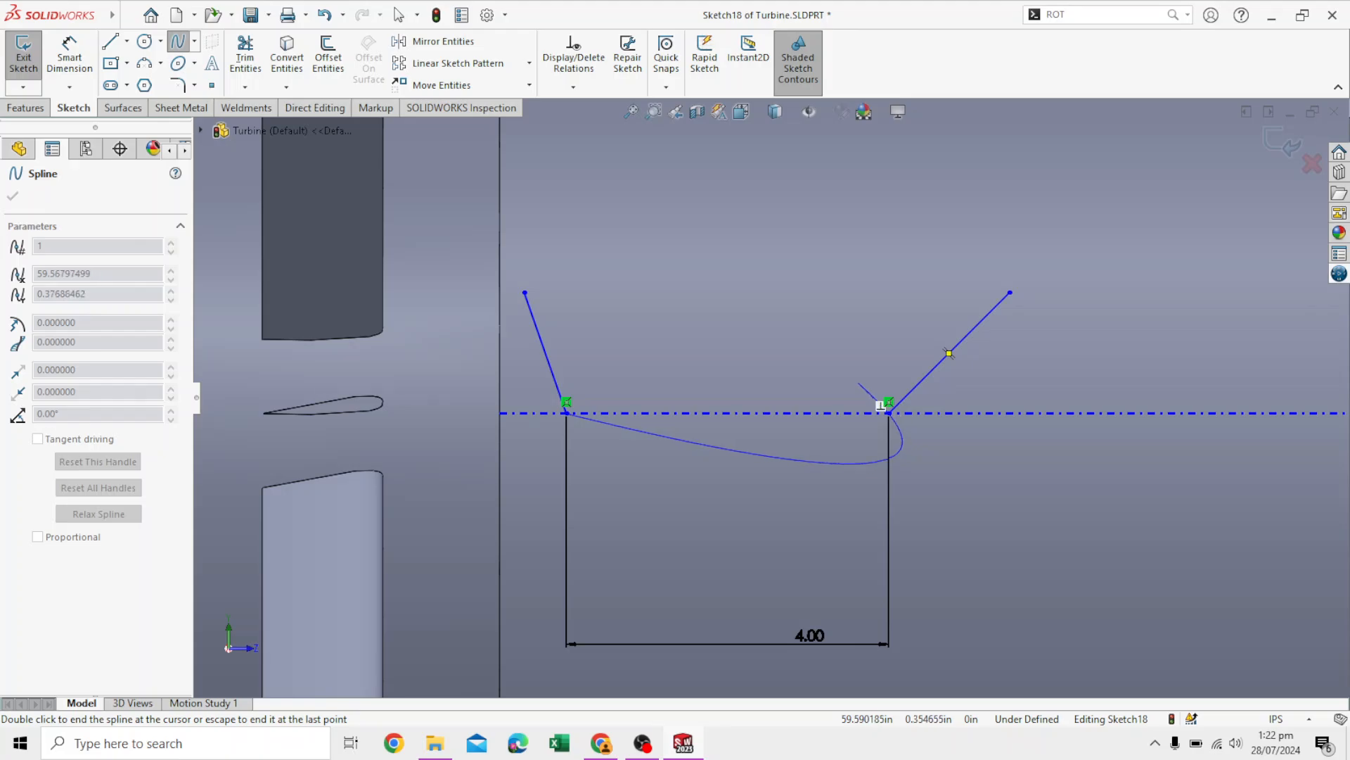
key(Escape)
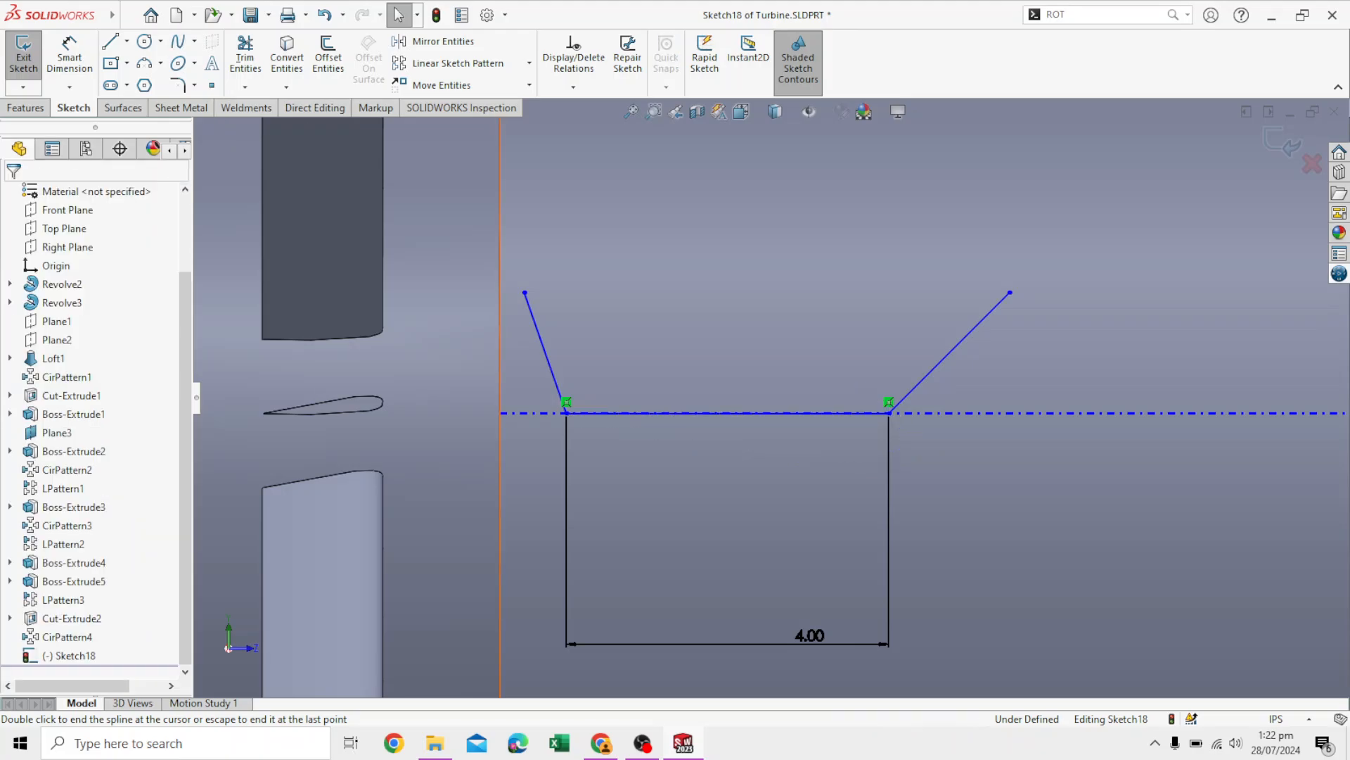
- Bend the spline into an upward airfoil curve by pulling its right-end tangent handle to nearly vertical
click(872, 413)
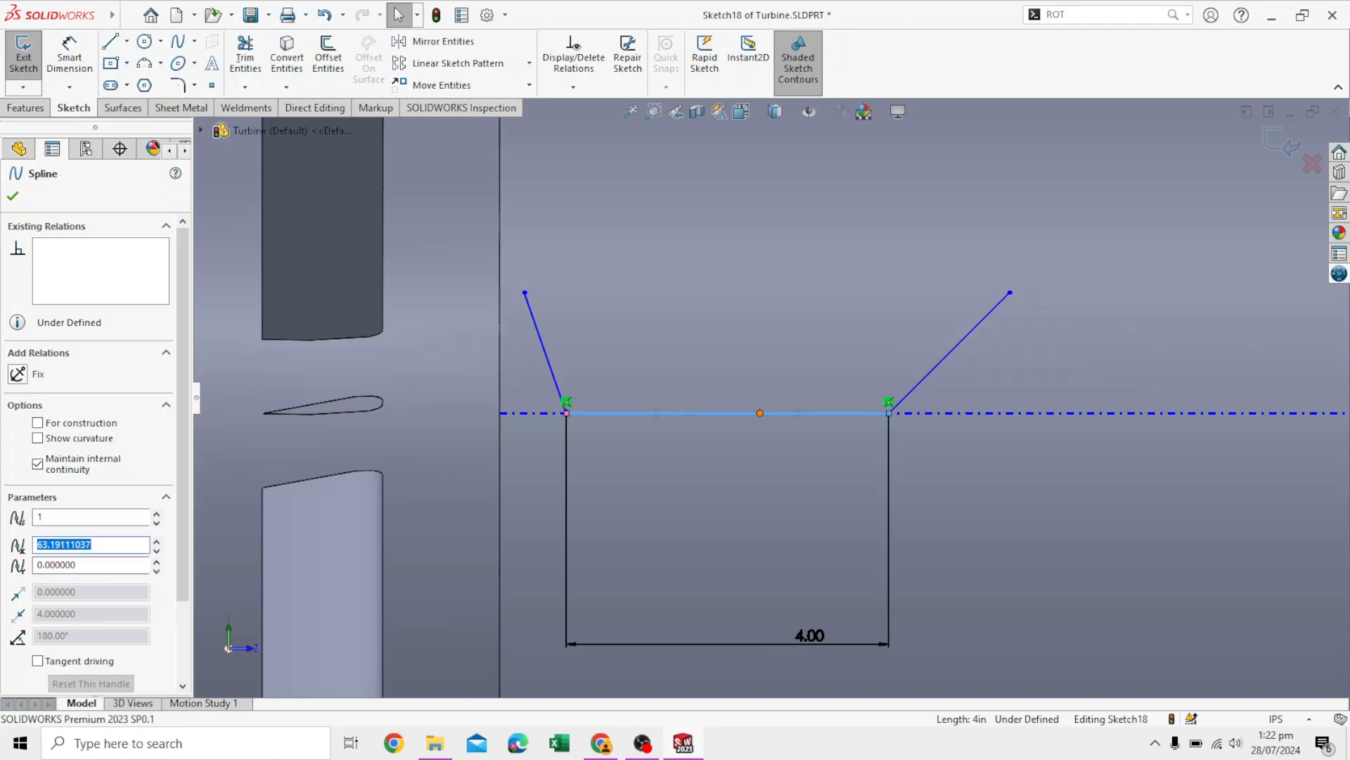
drag(798, 413, 886, 388)
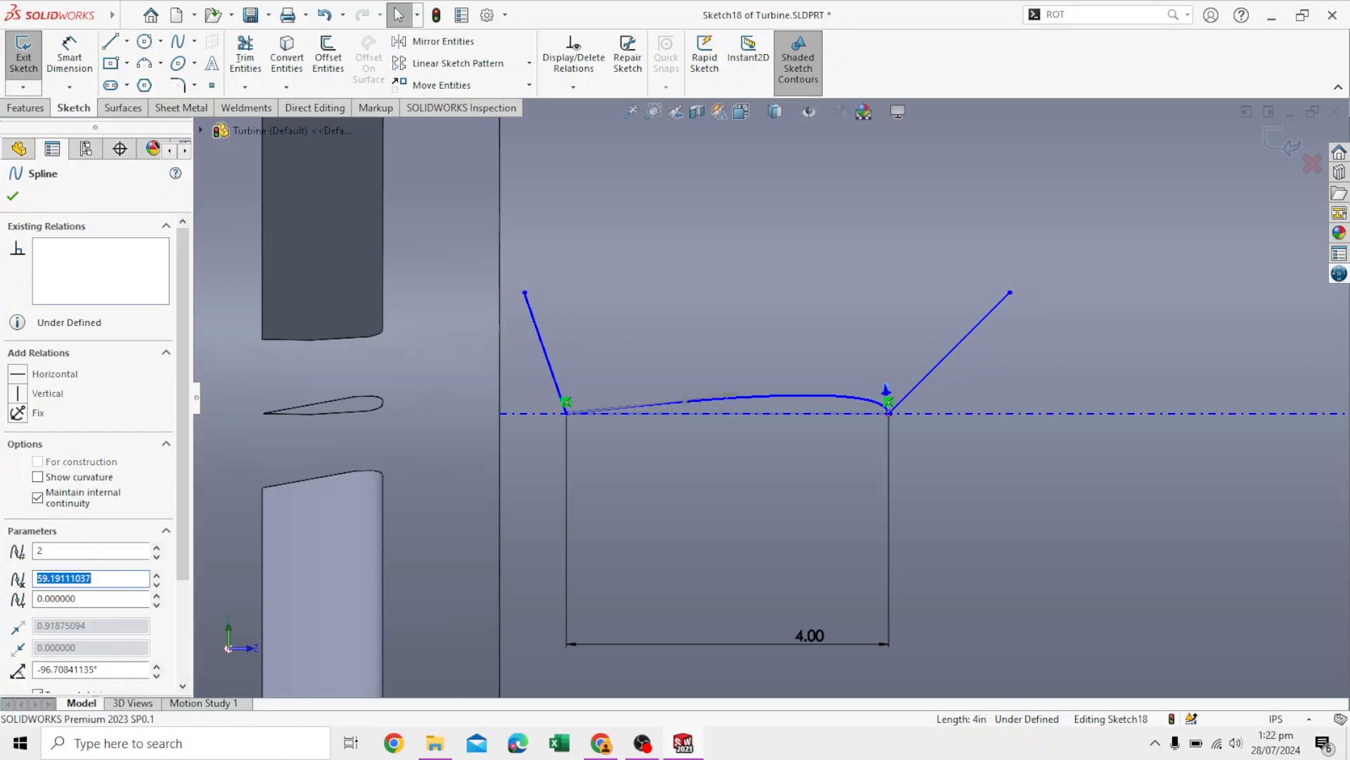
drag(886, 389, 887, 385)
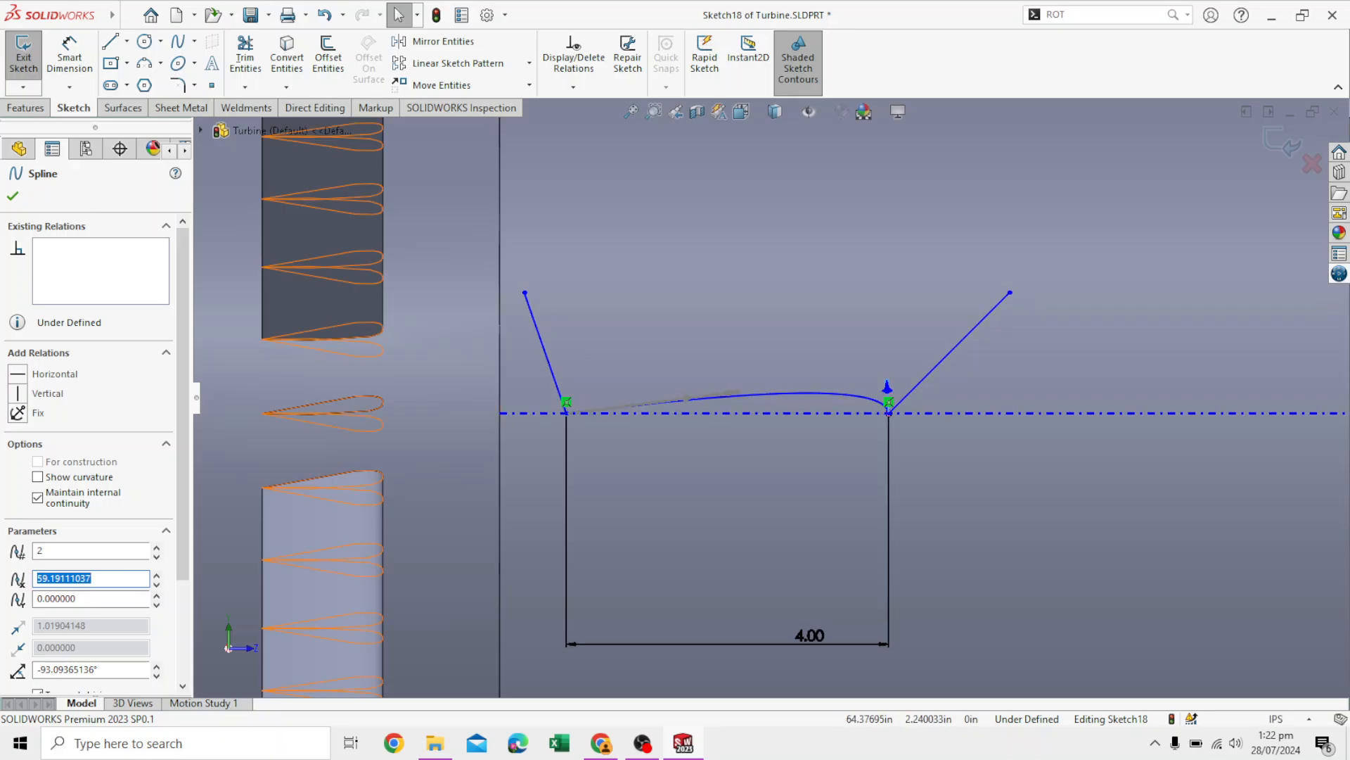
click(13, 196)
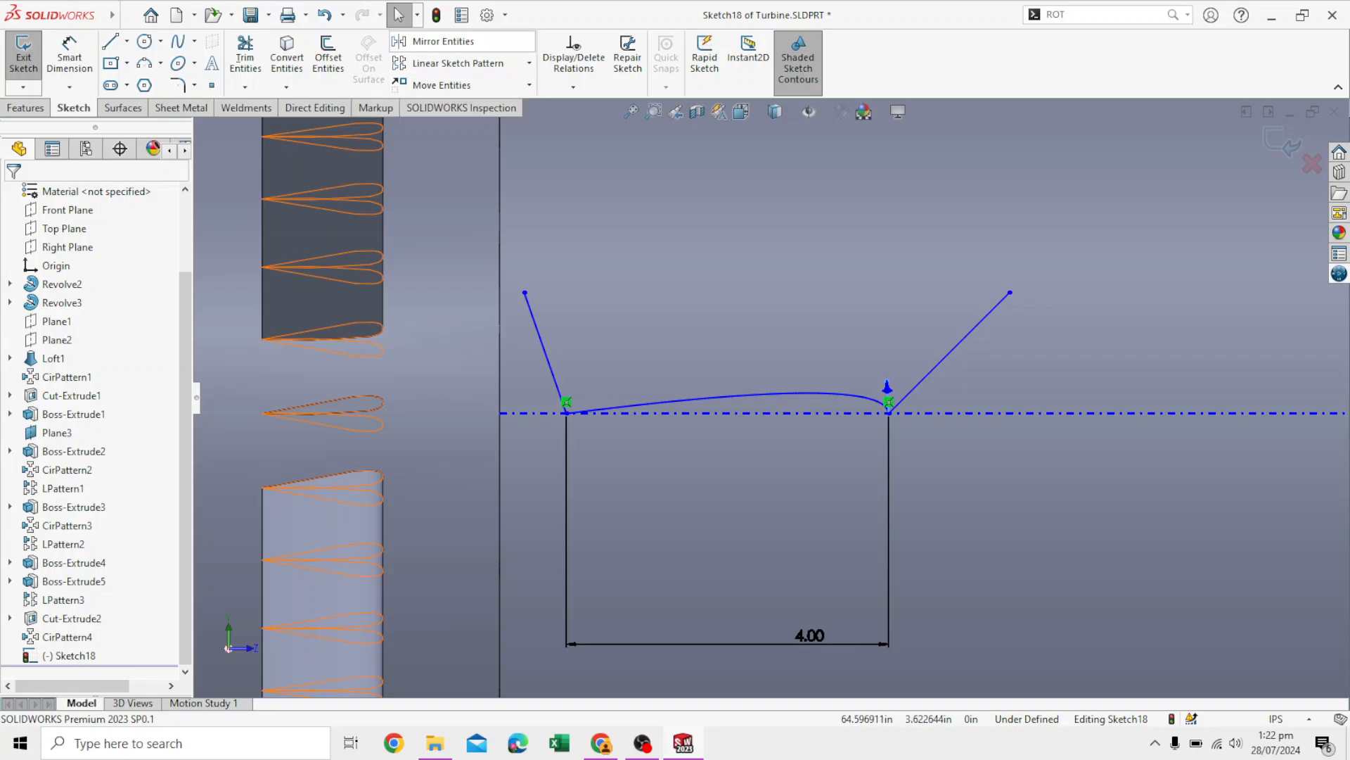
click(436, 41)
click(802, 393)
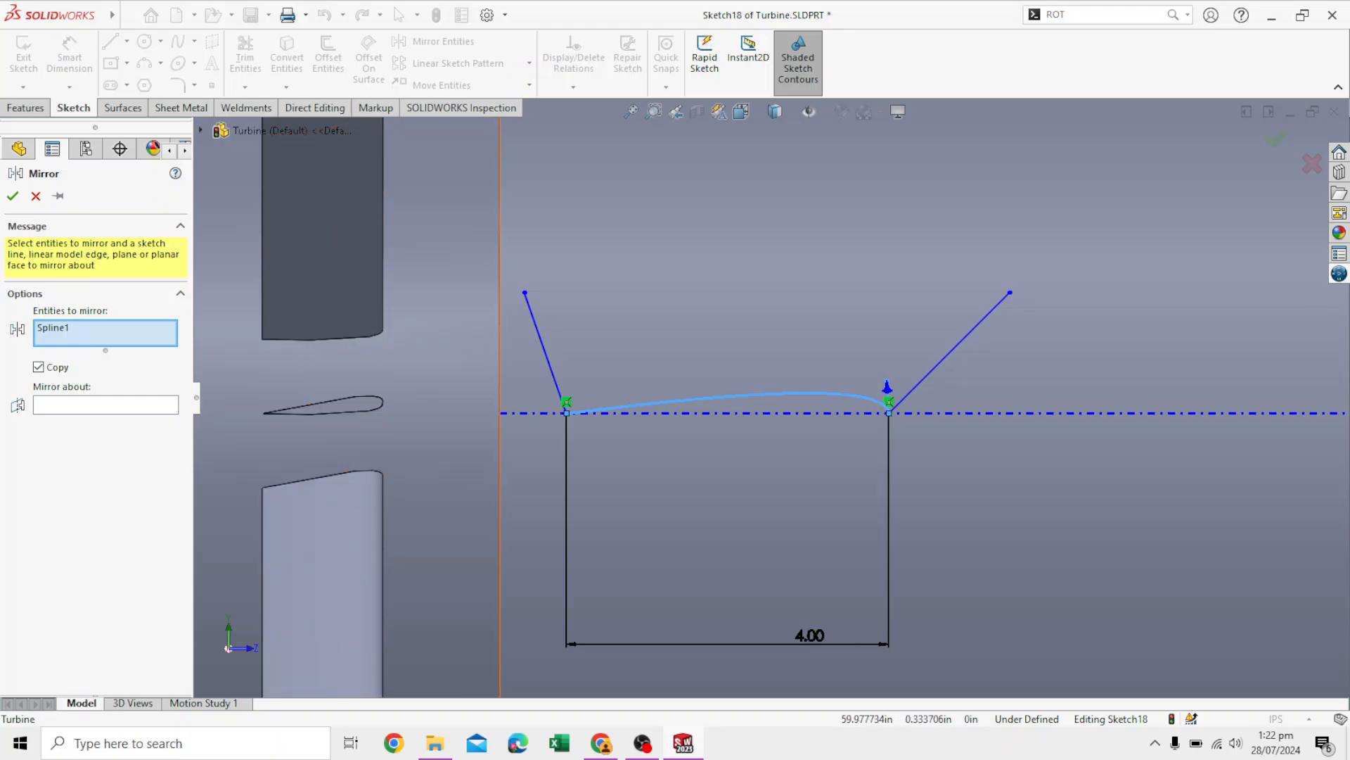
click(106, 405)
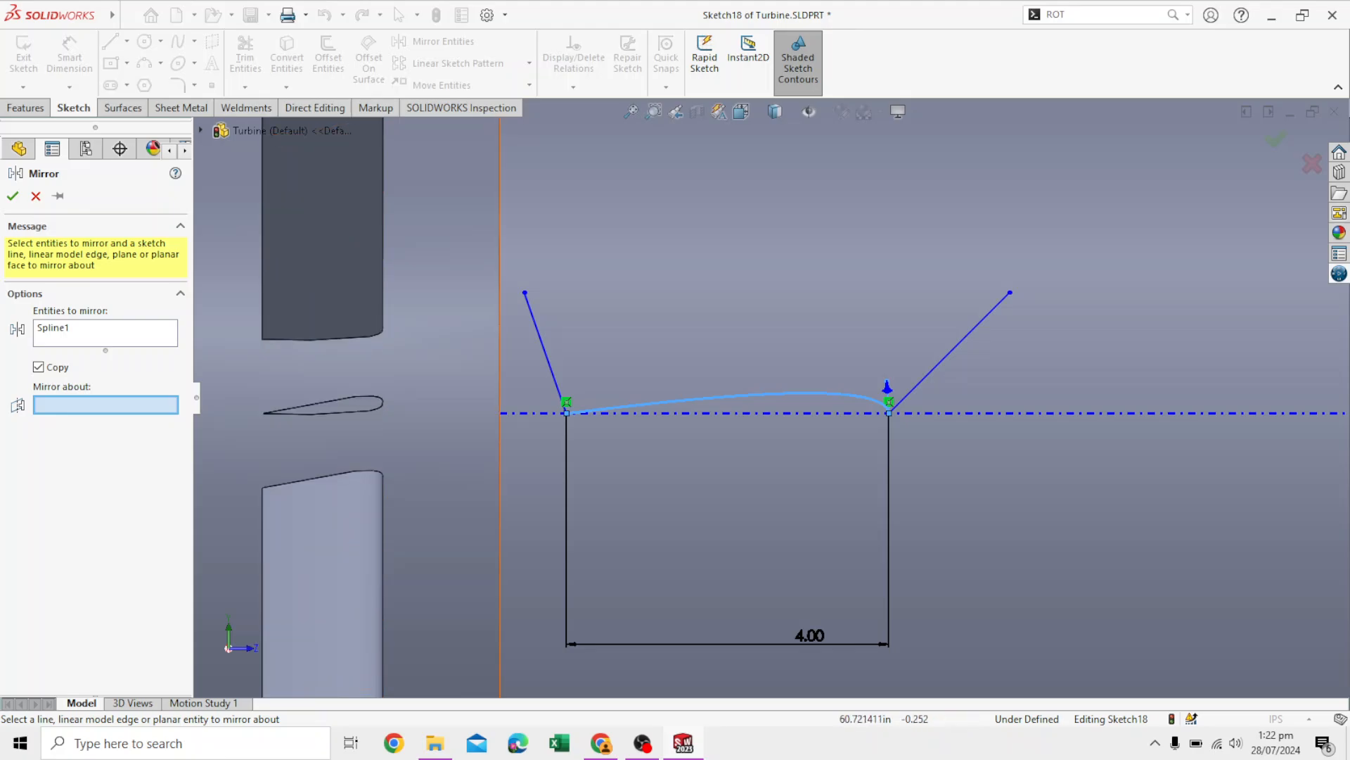
click(785, 420)
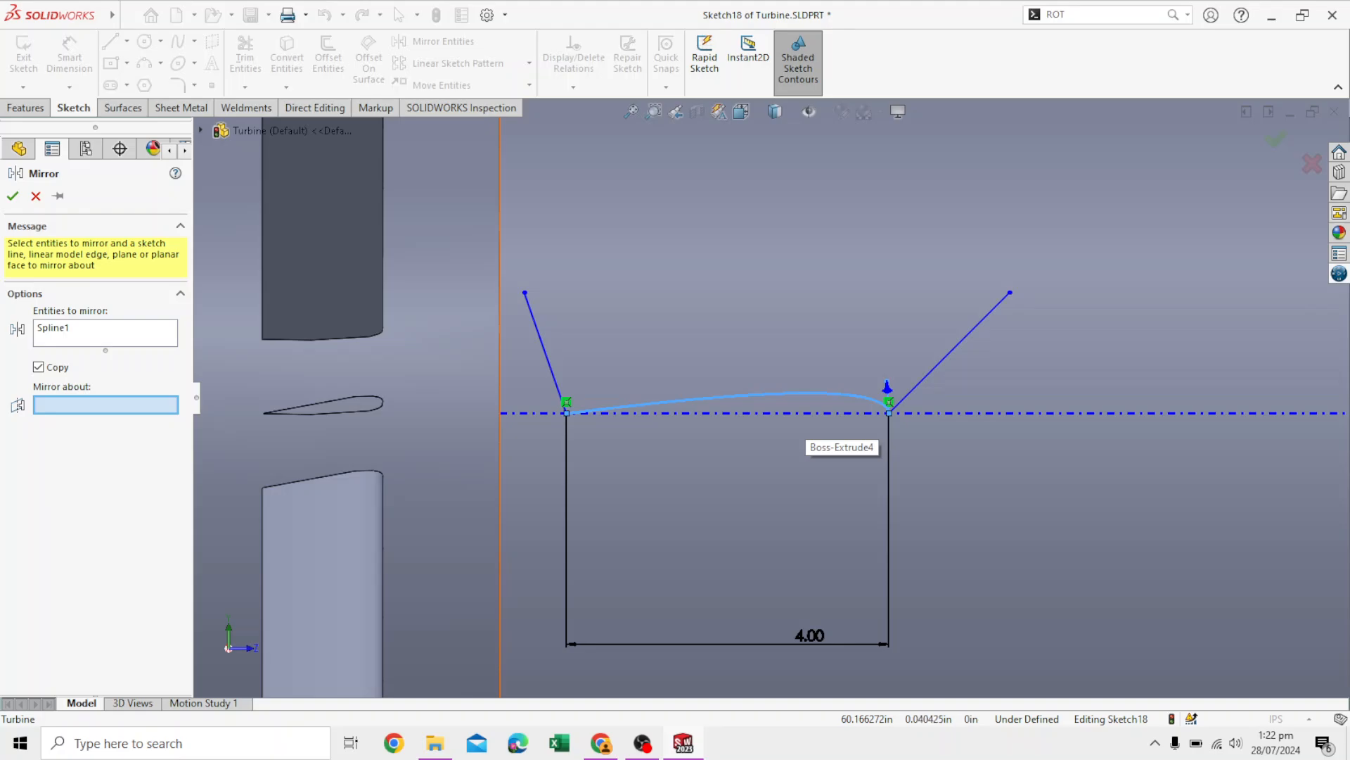
click(802, 434)
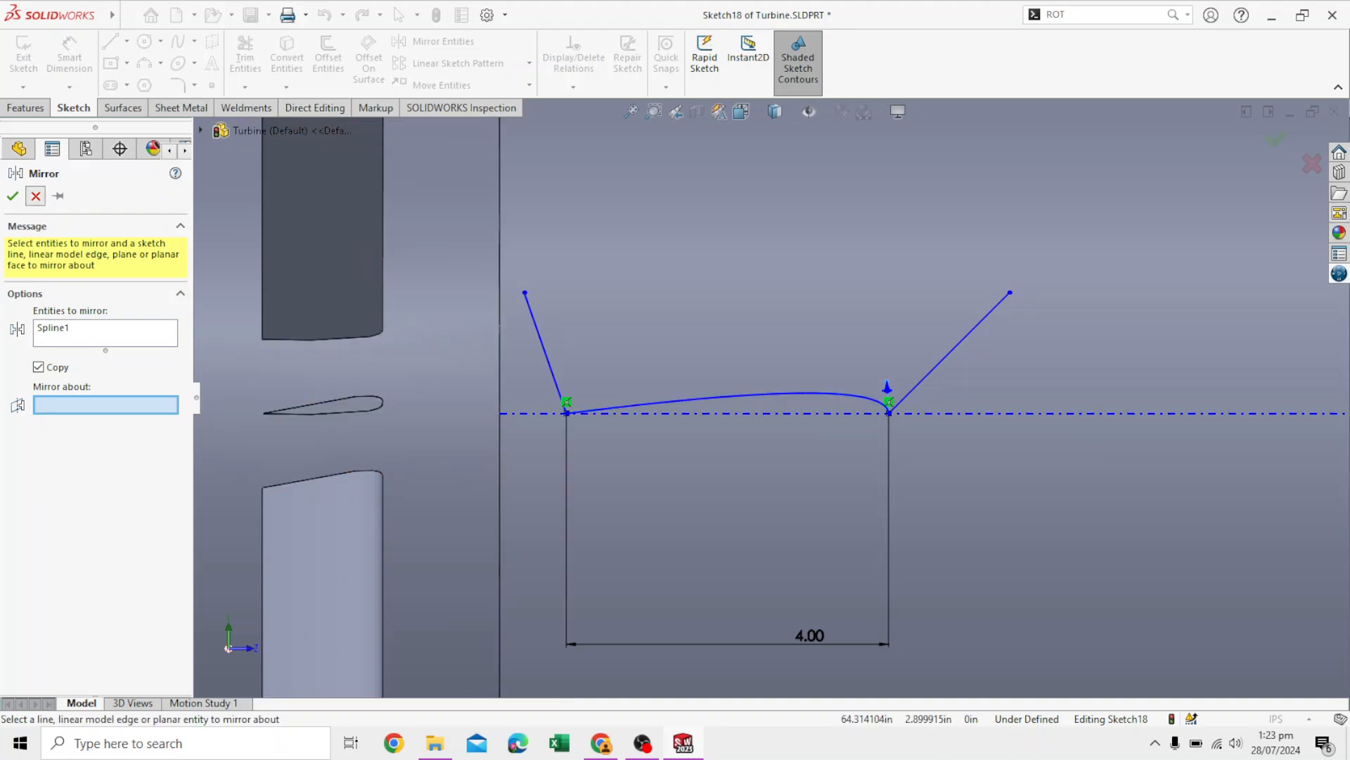
click(35, 196)
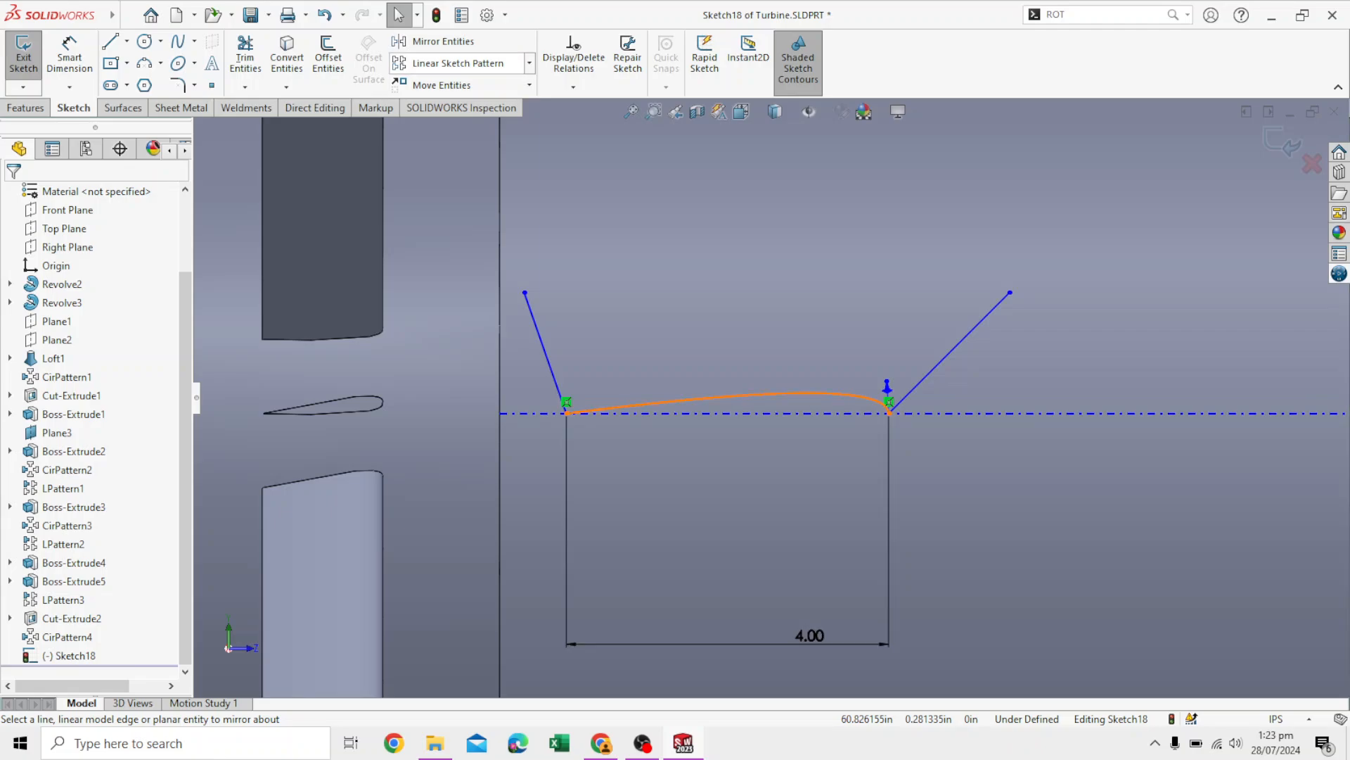
- Sketch a second two-point spline between the airfoil's end points and bend it downward at its right end to form the lower curve
click(178, 41)
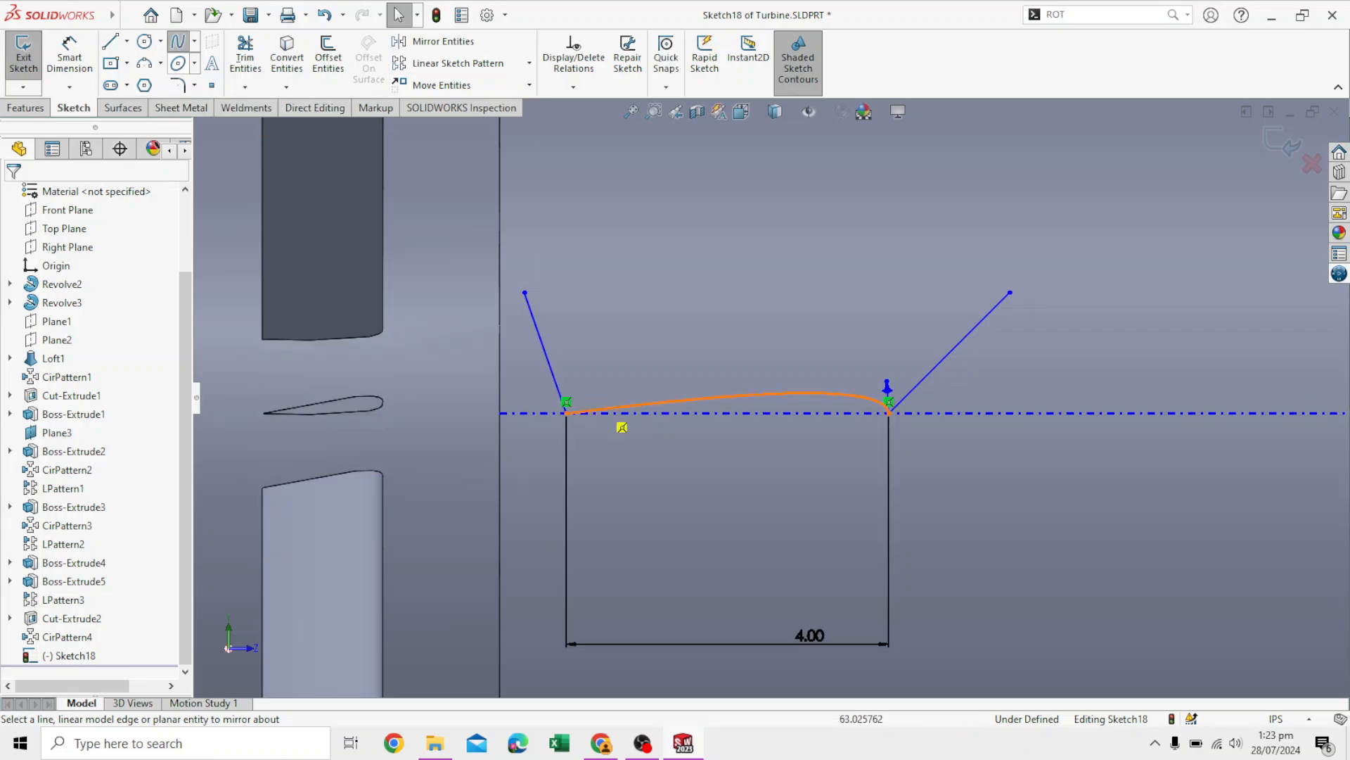
click(566, 413)
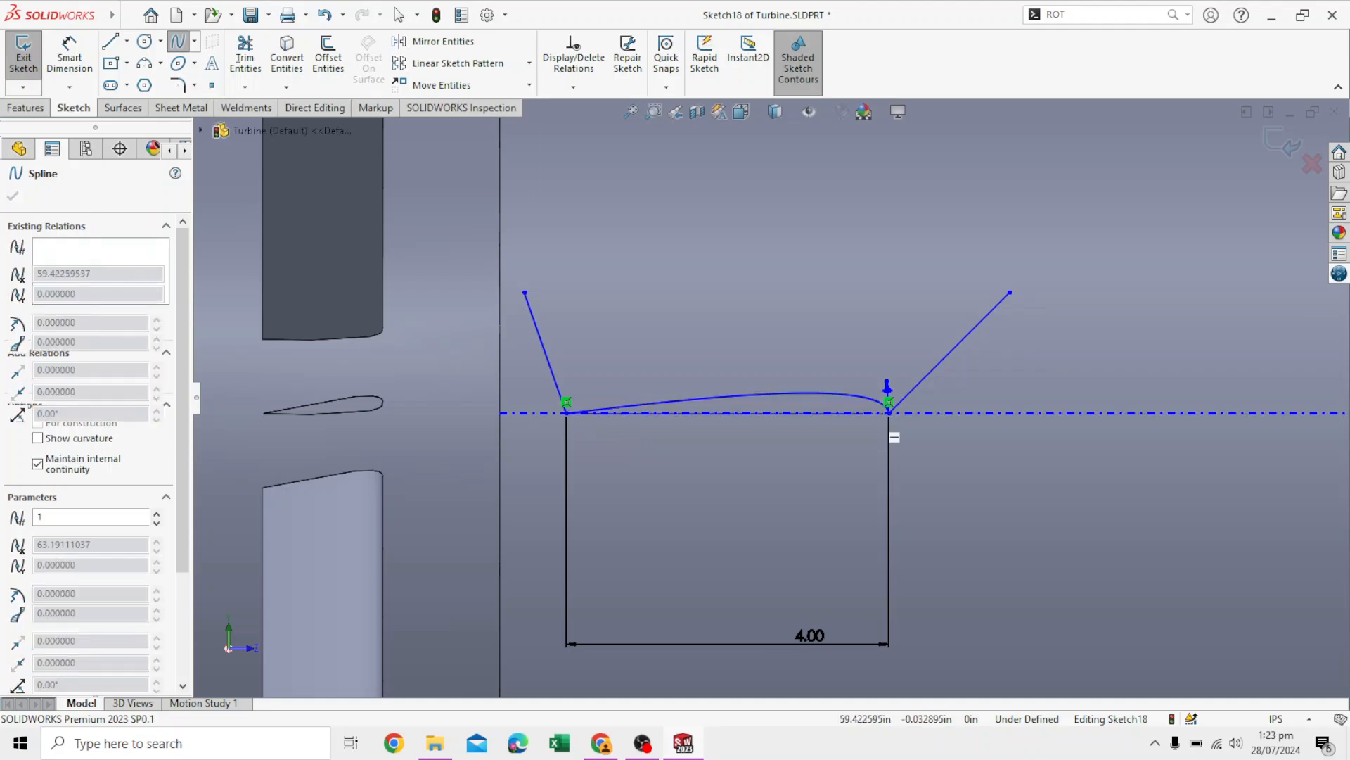
click(889, 412)
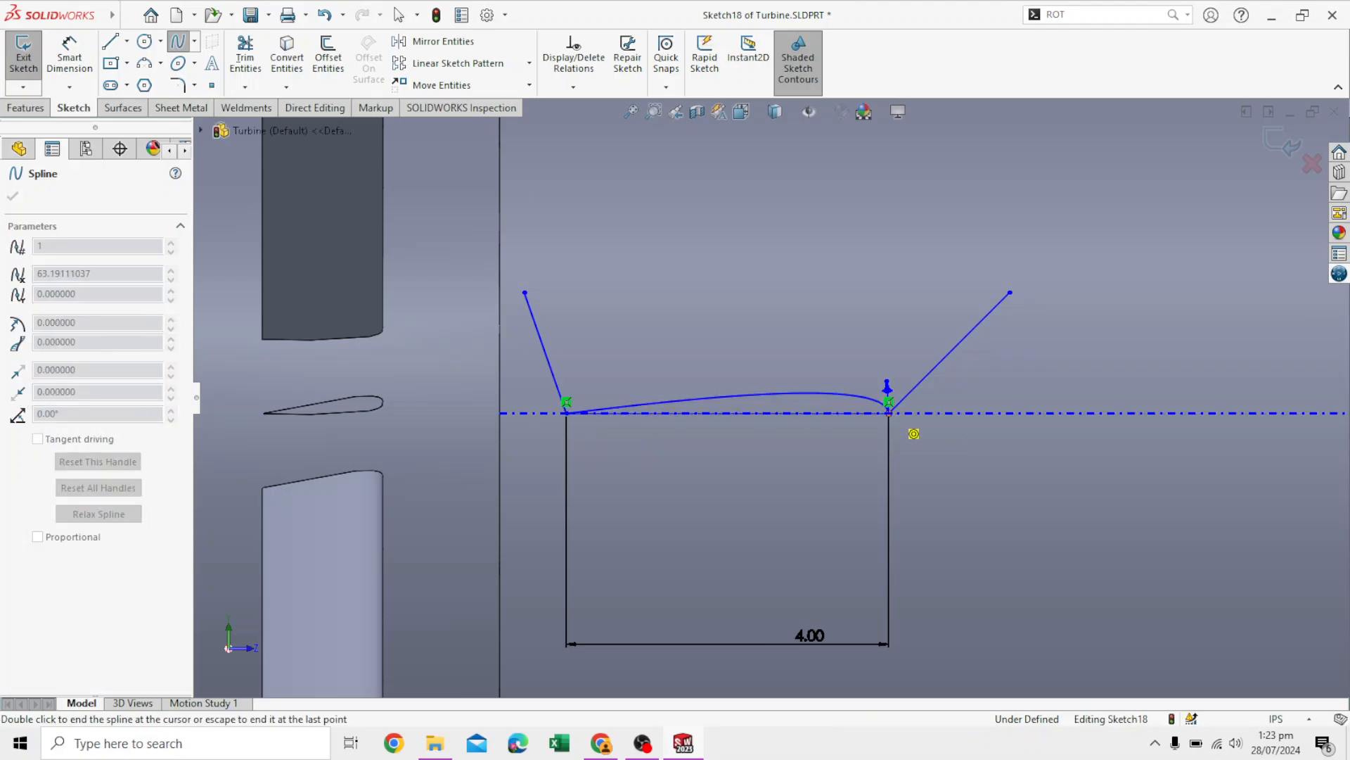
key(Escape)
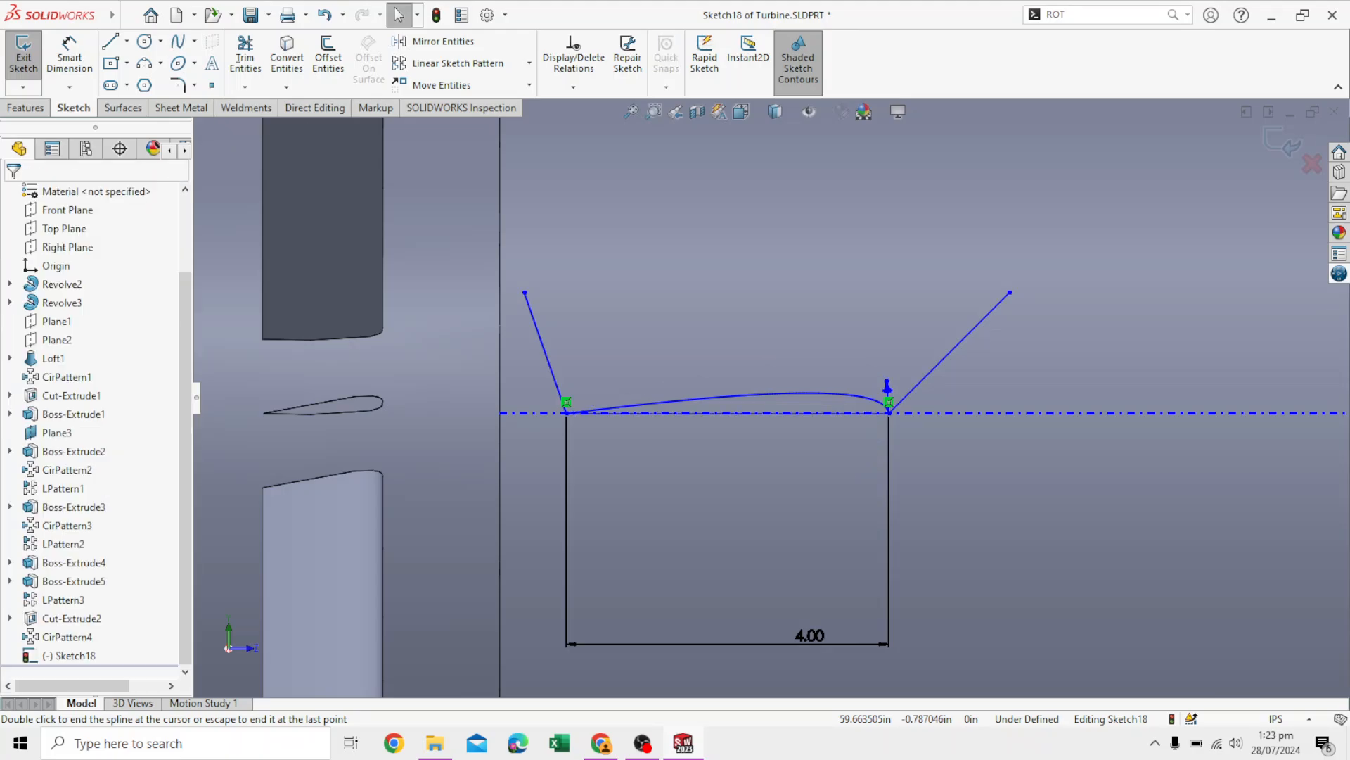
click(757, 412)
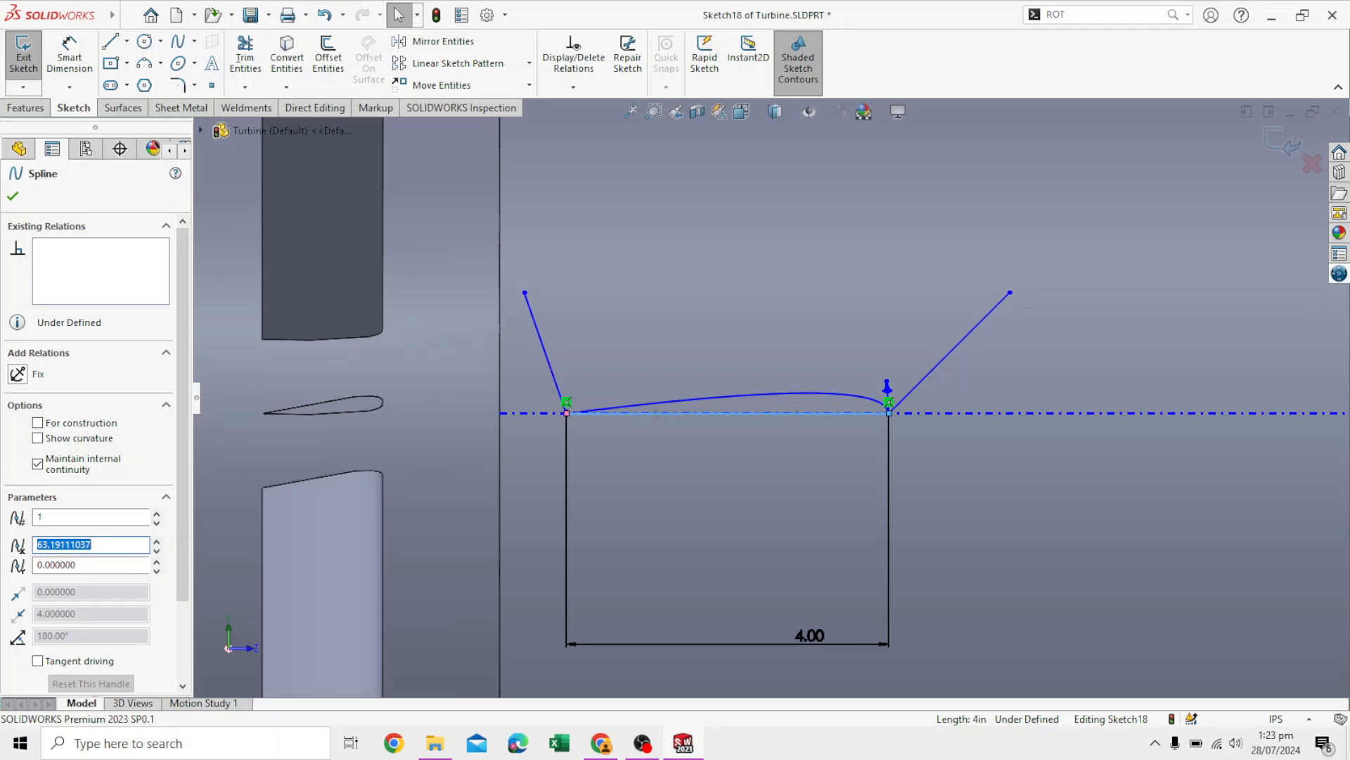
drag(760, 413, 894, 435)
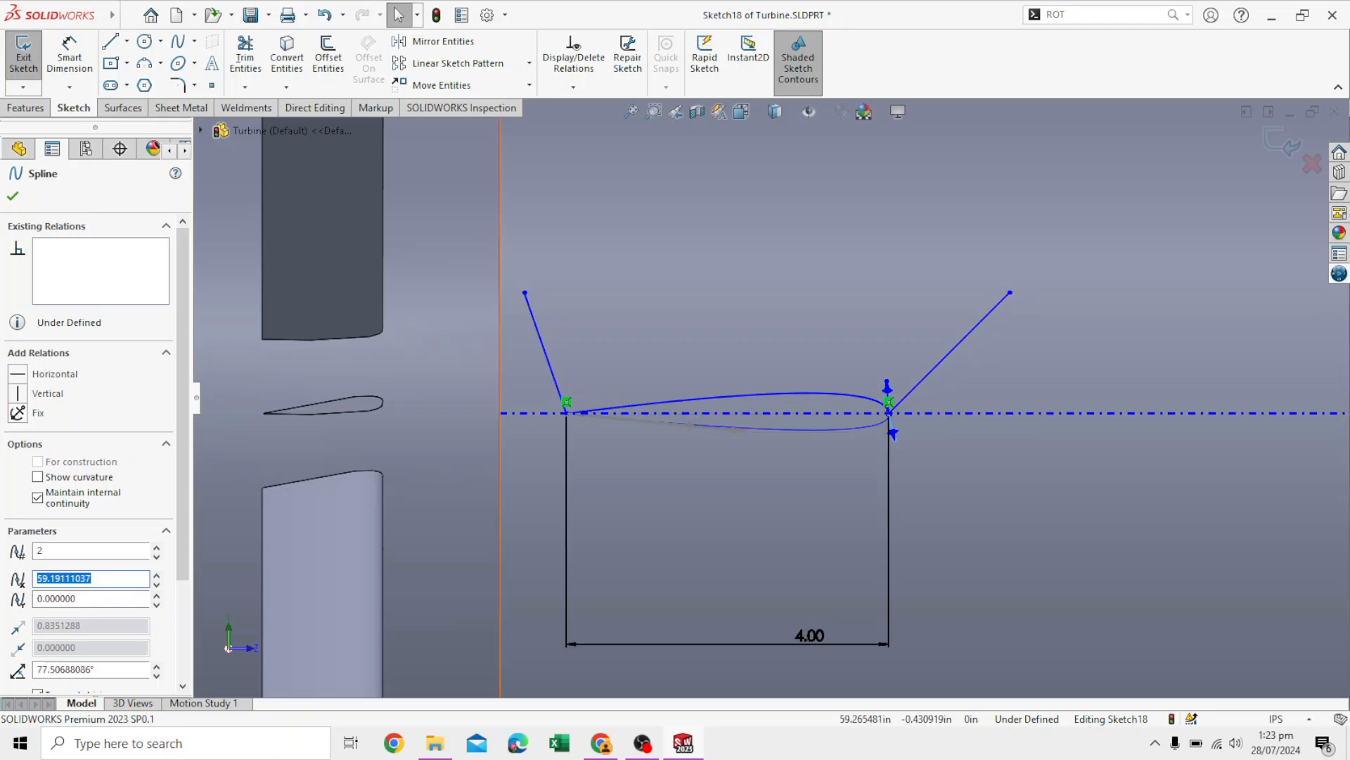
- Trim away the two slanted lines at the ends of the airfoil profile
click(245, 59)
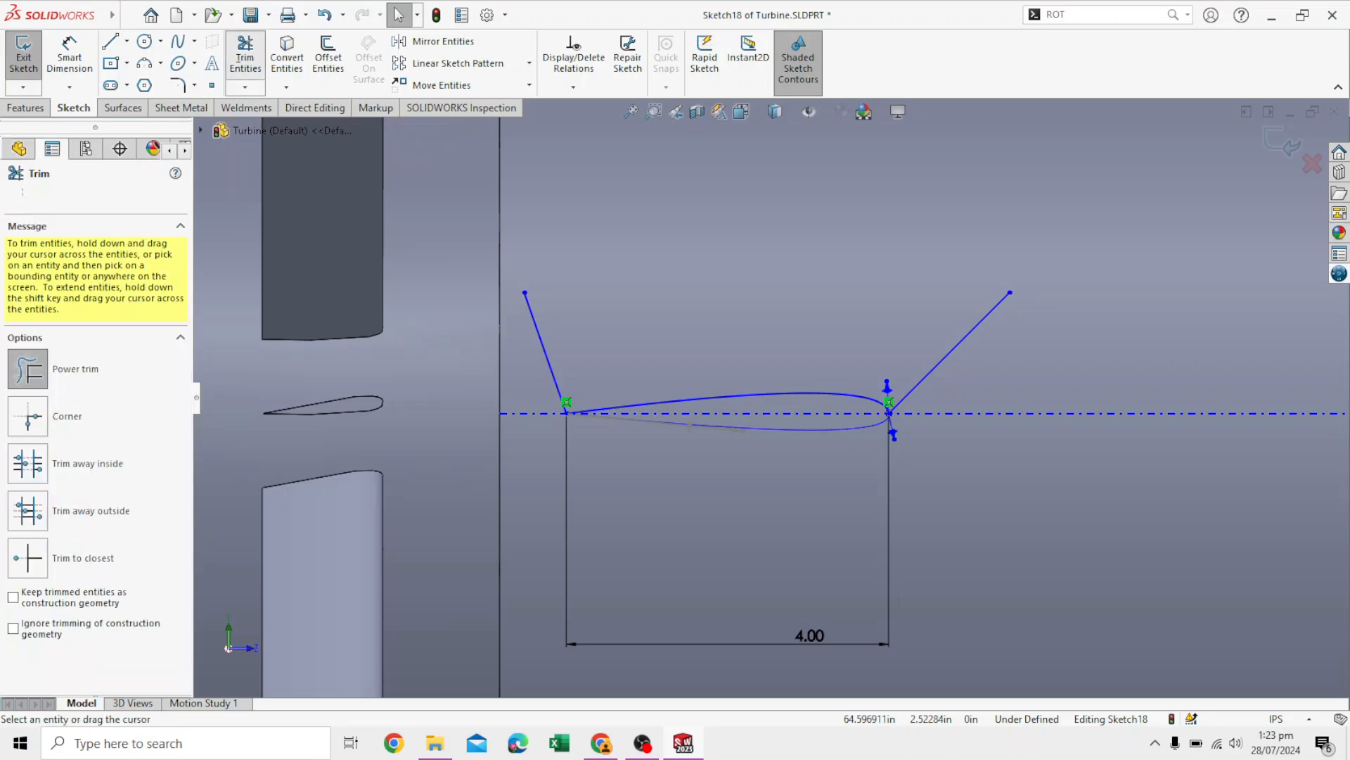
drag(598, 324, 532, 344)
drag(918, 331, 965, 394)
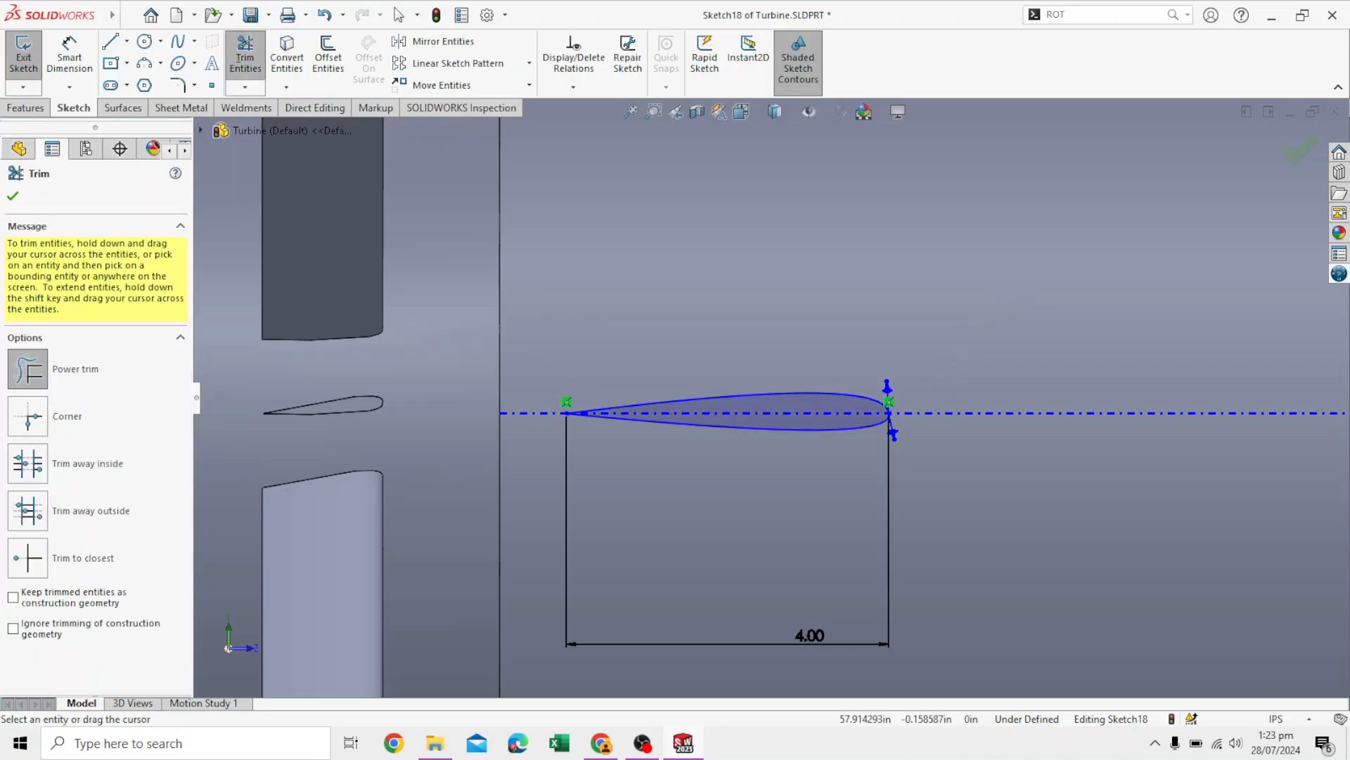
- Try to rotate both airfoil splines by -5 degrees about the pointed tip with Keep relations on
scroll(942, 320, up, 3)
scroll(901, 314, down, 1)
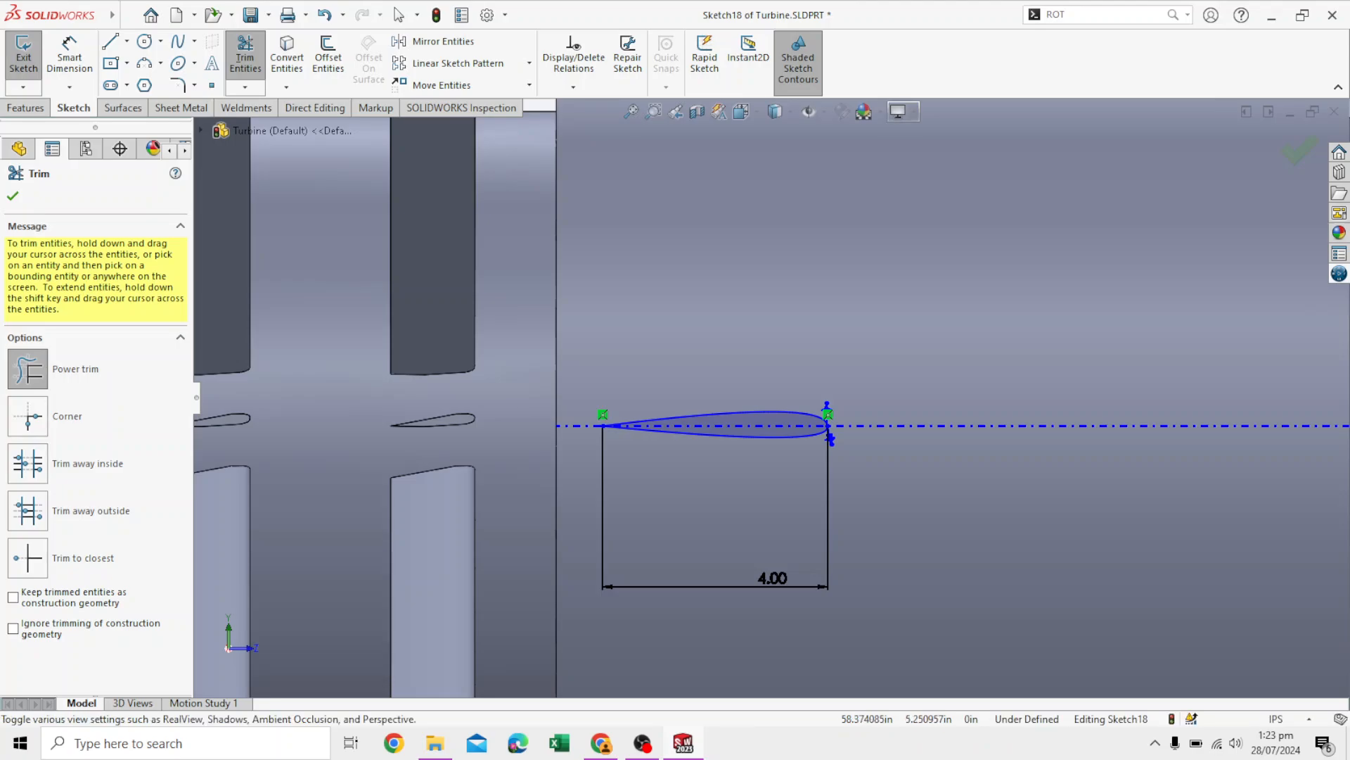
click(1079, 15)
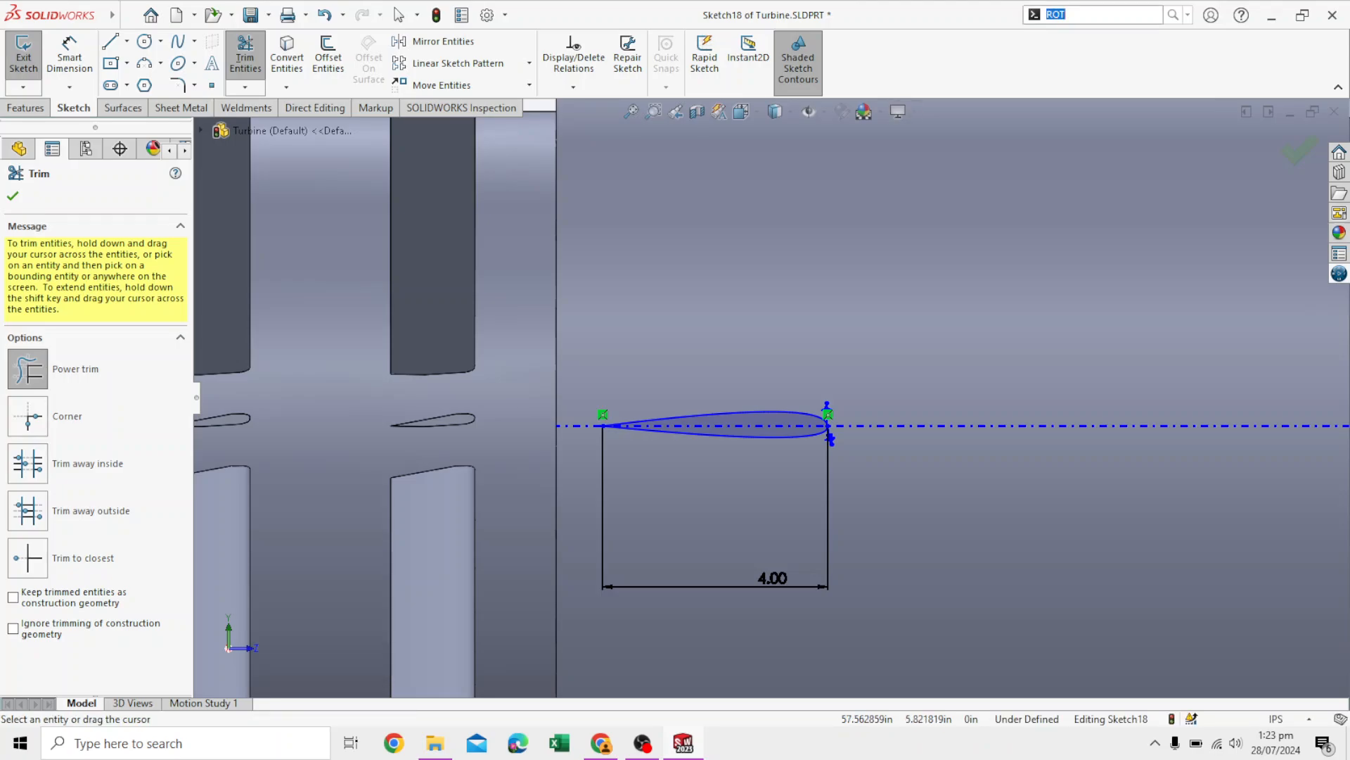
text(ROT)
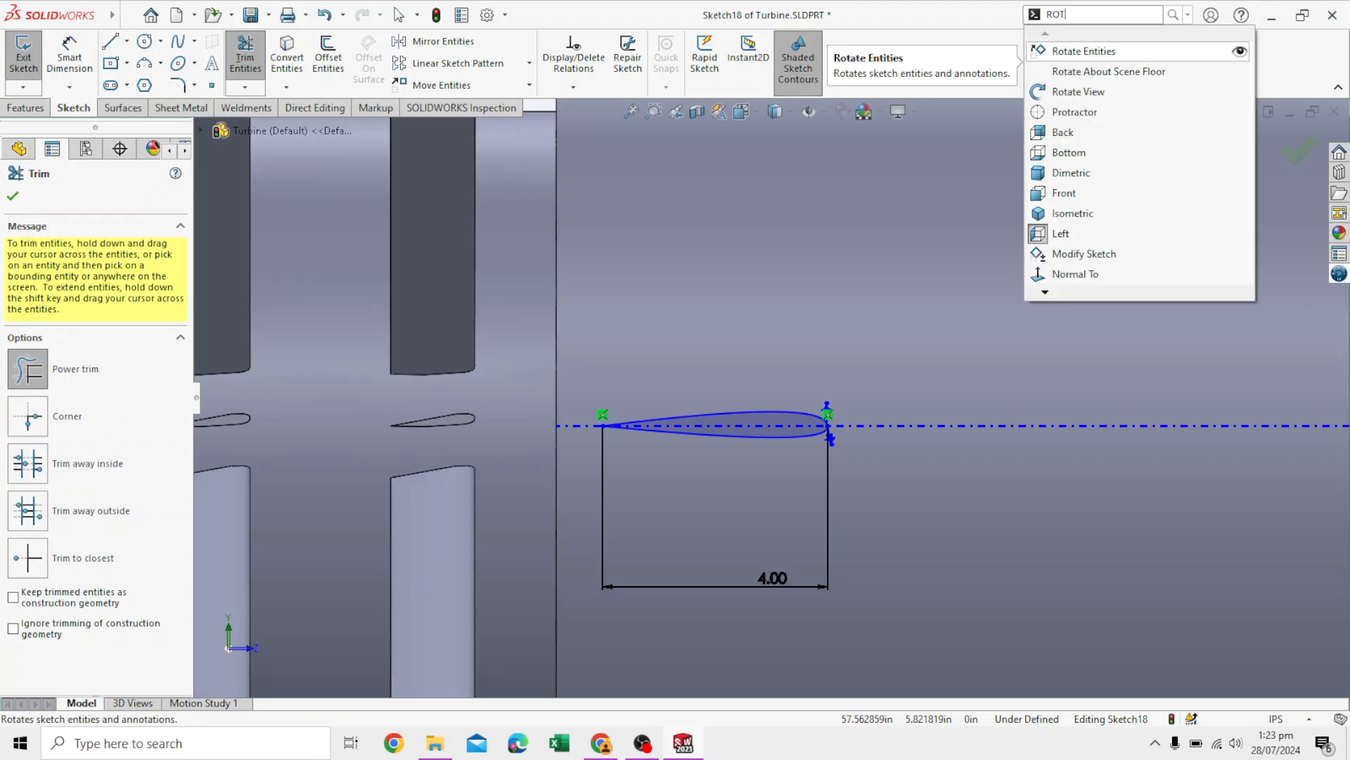
click(1083, 51)
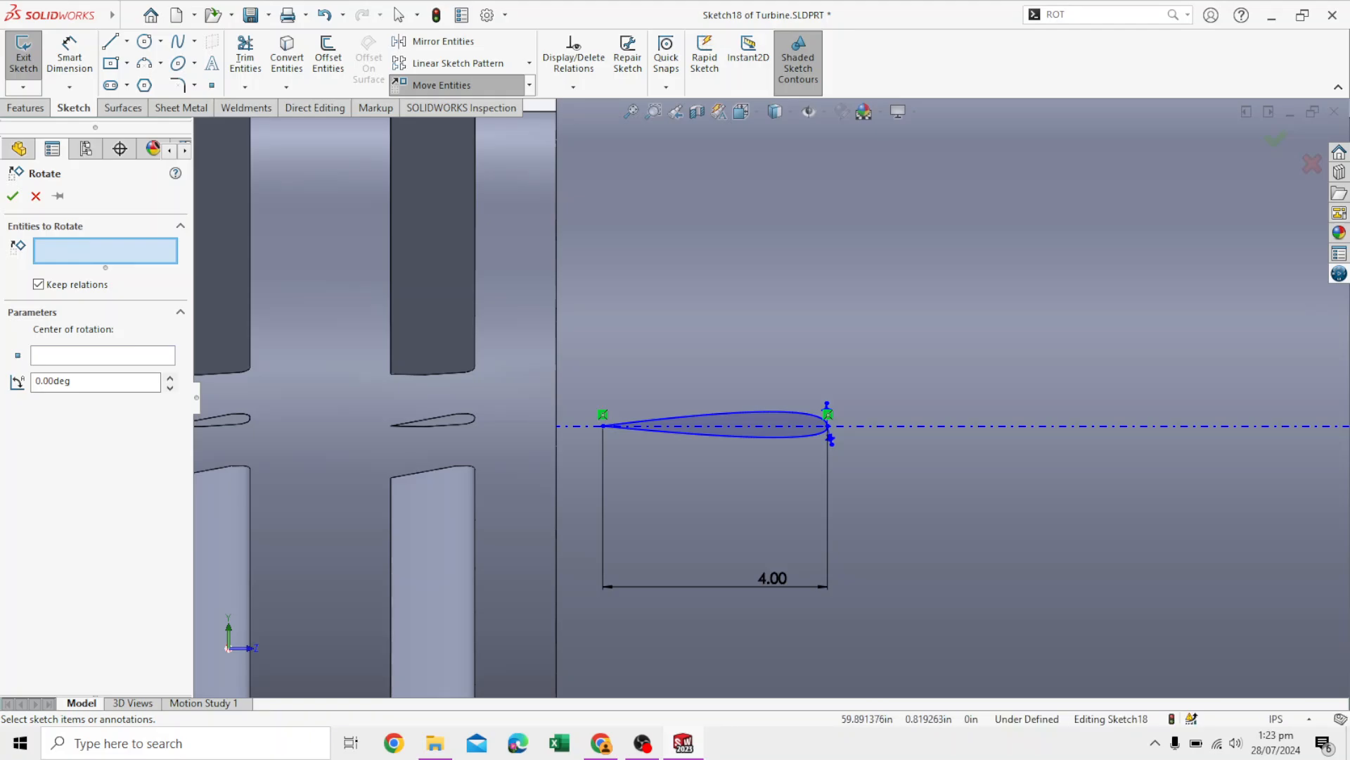
click(756, 421)
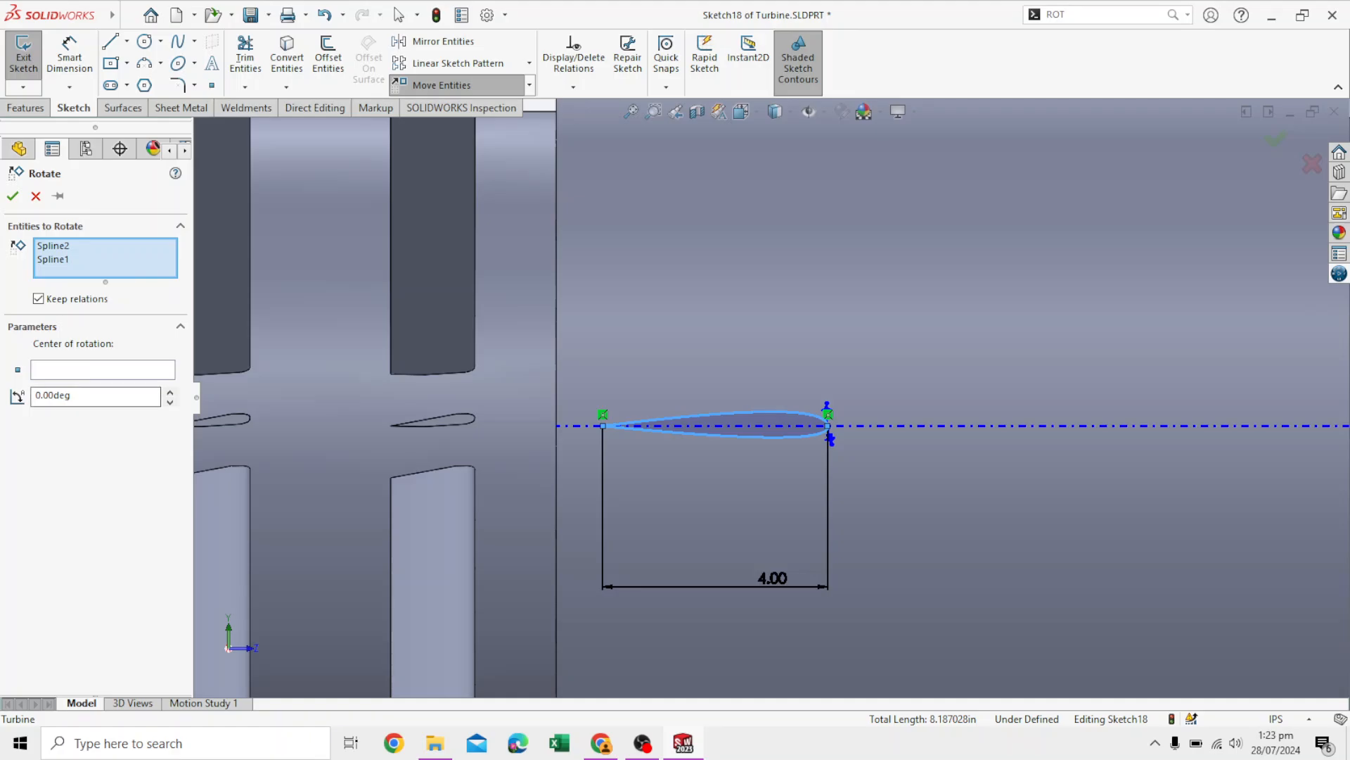
click(103, 370)
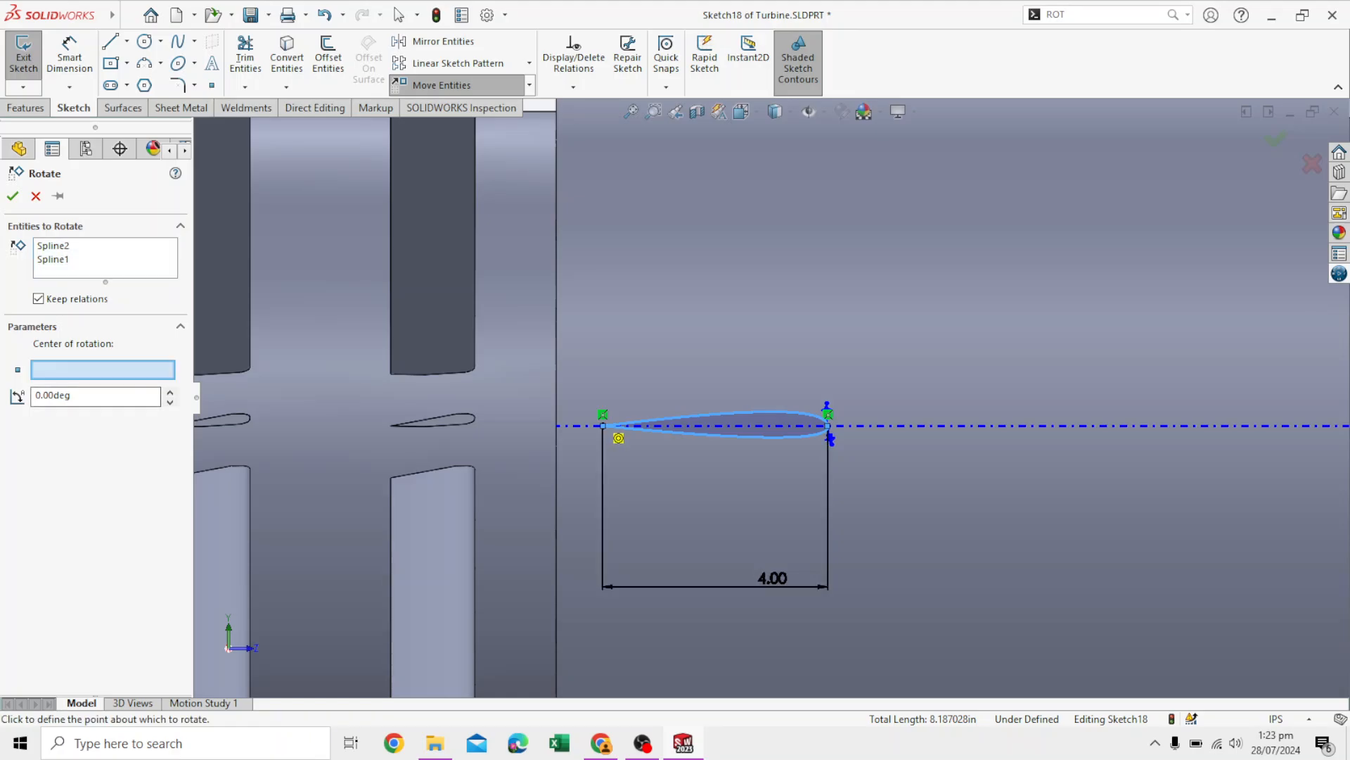
click(603, 425)
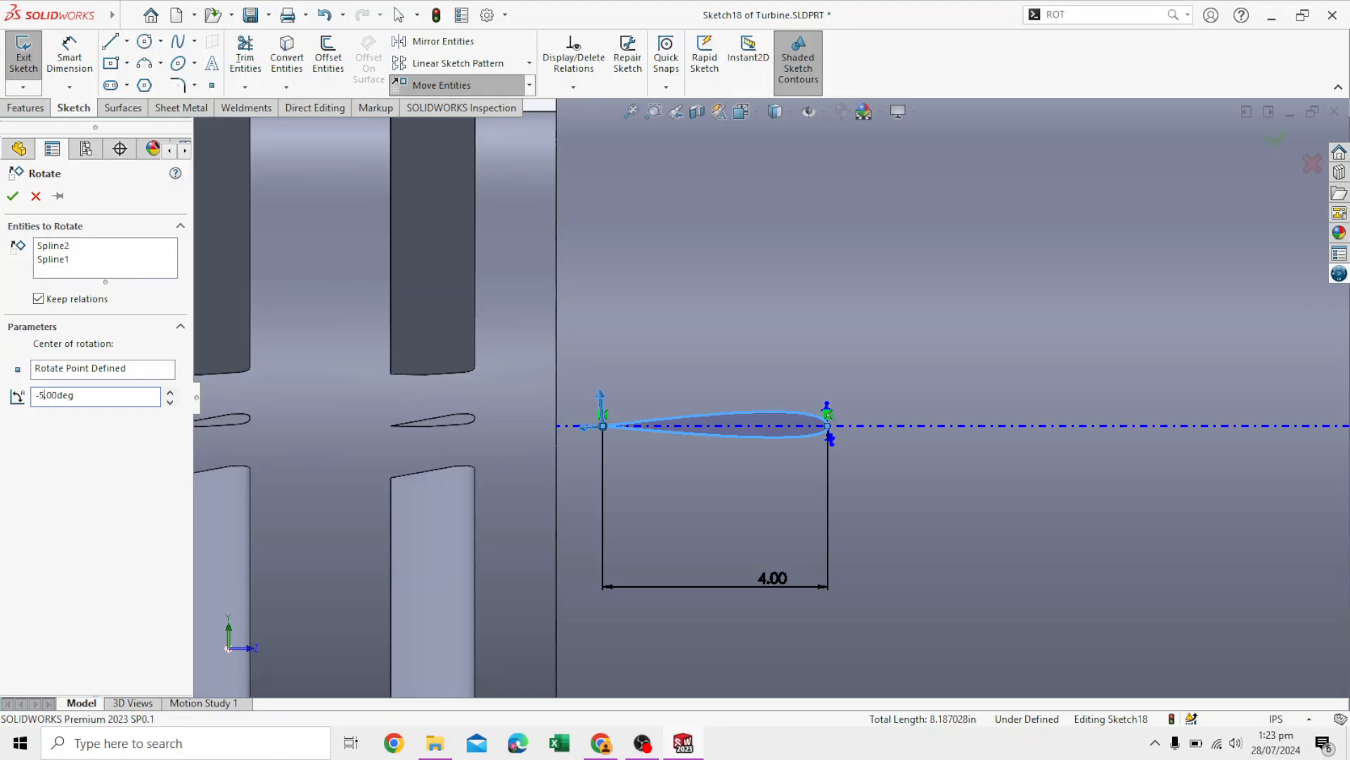
key(Return)
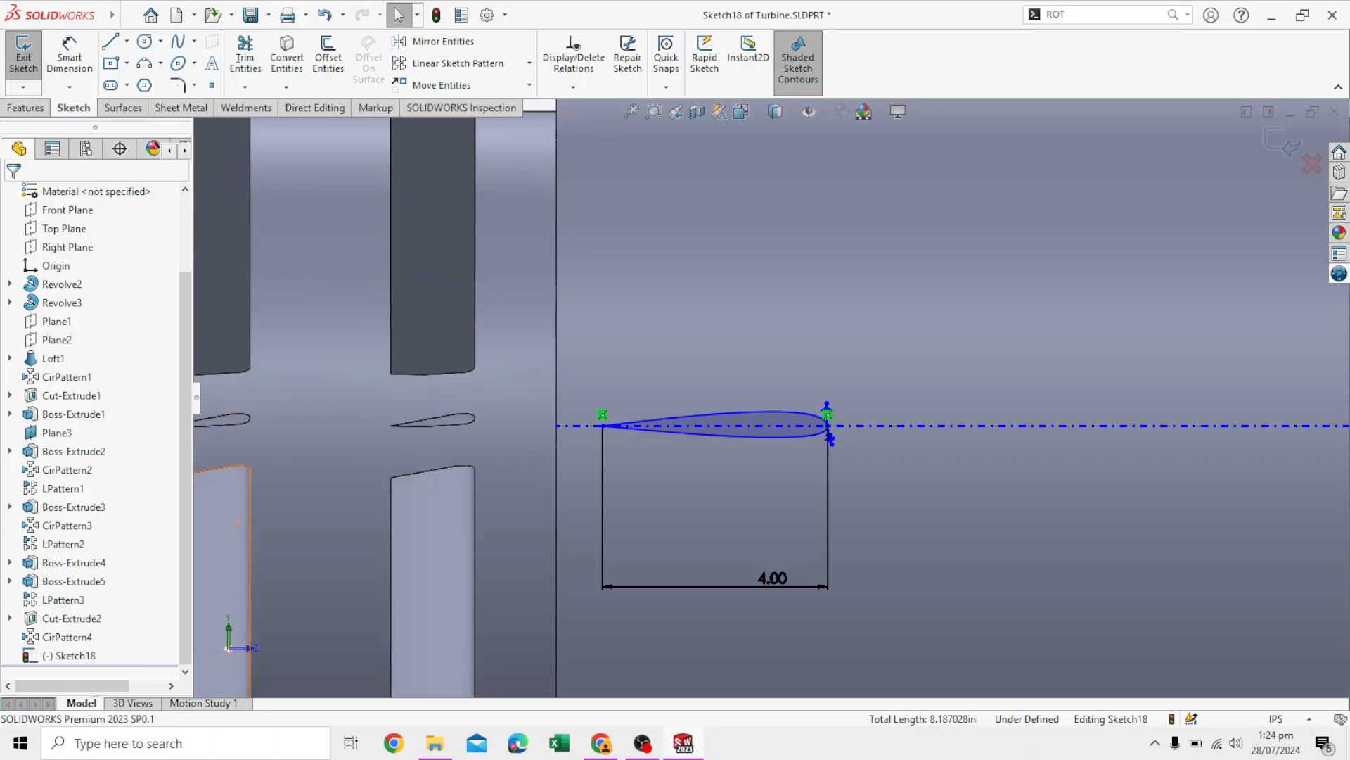
- Retry the -5 degree rotation of the two airfoil splines about the pointed tip, still keeping relations
click(70, 656)
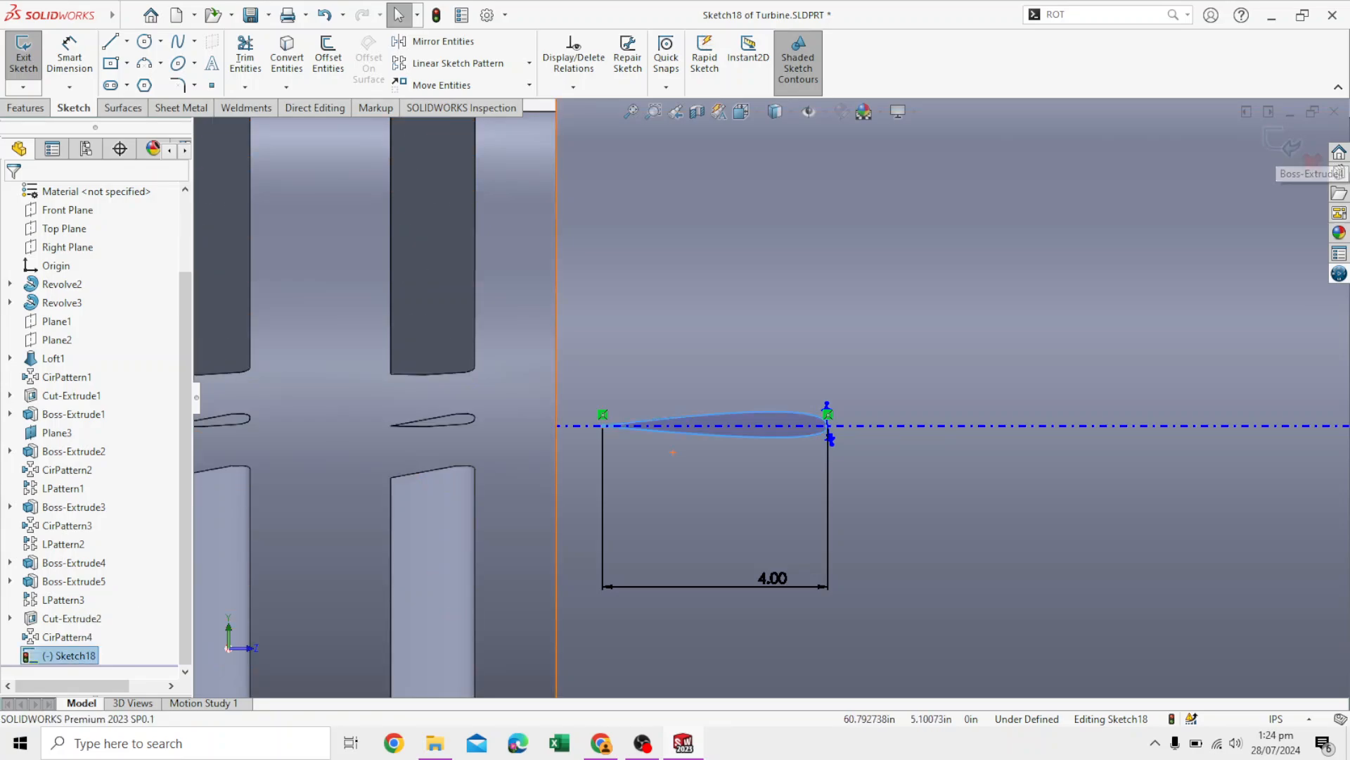
click(1097, 14)
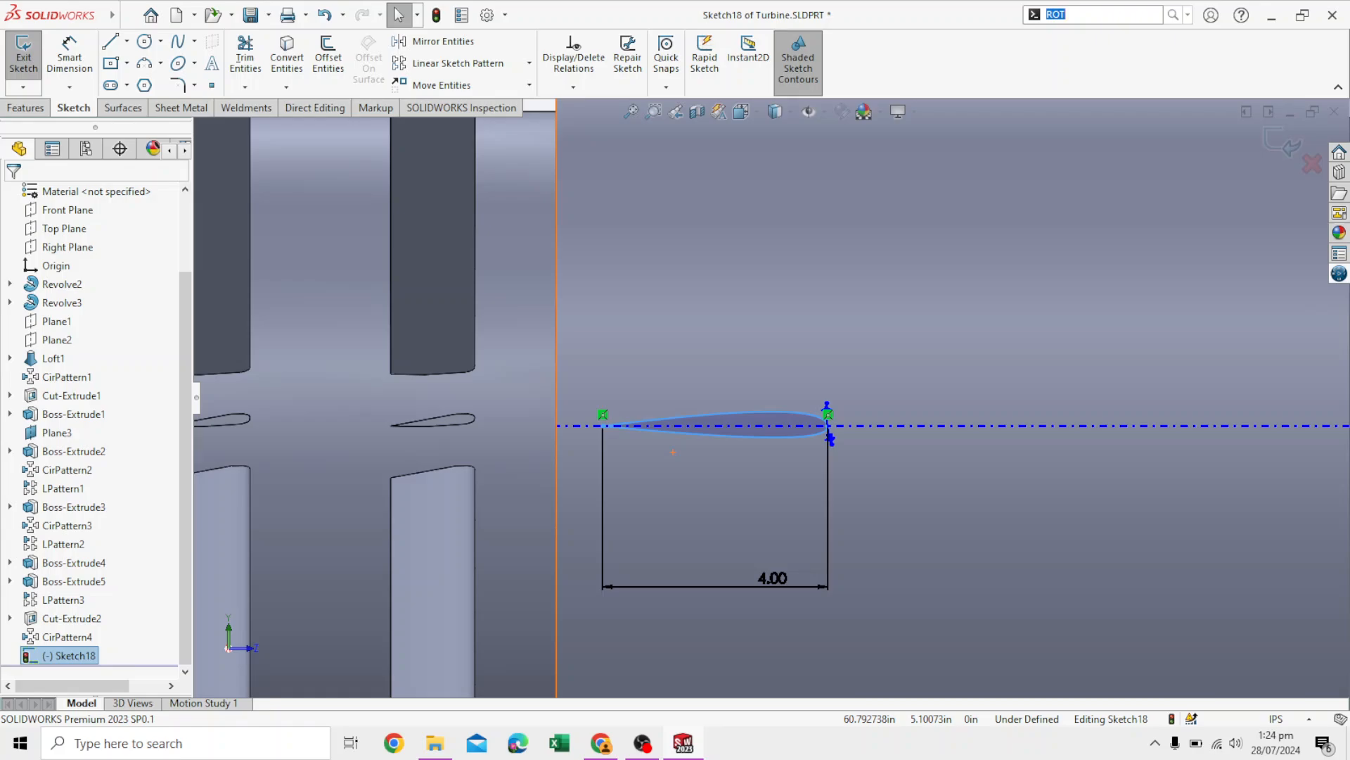
text(RO)
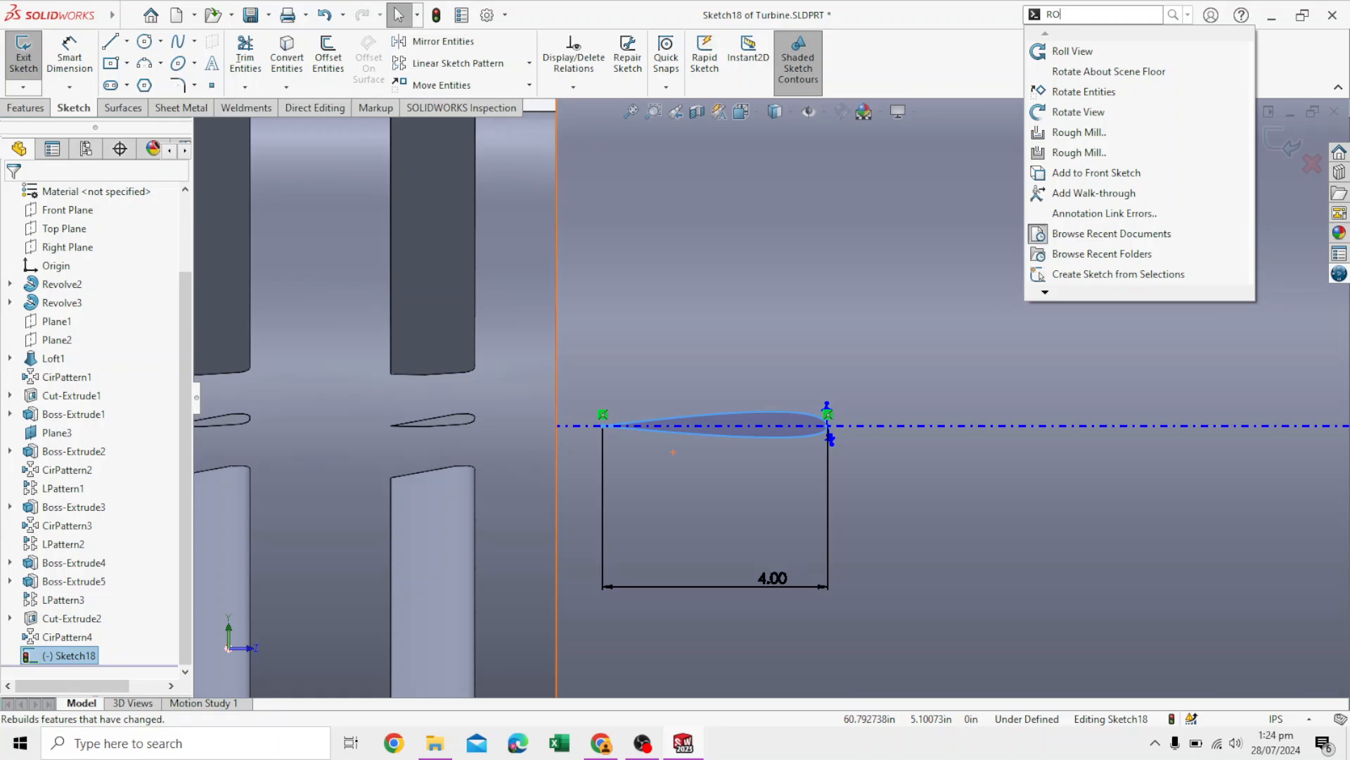
click(1241, 91)
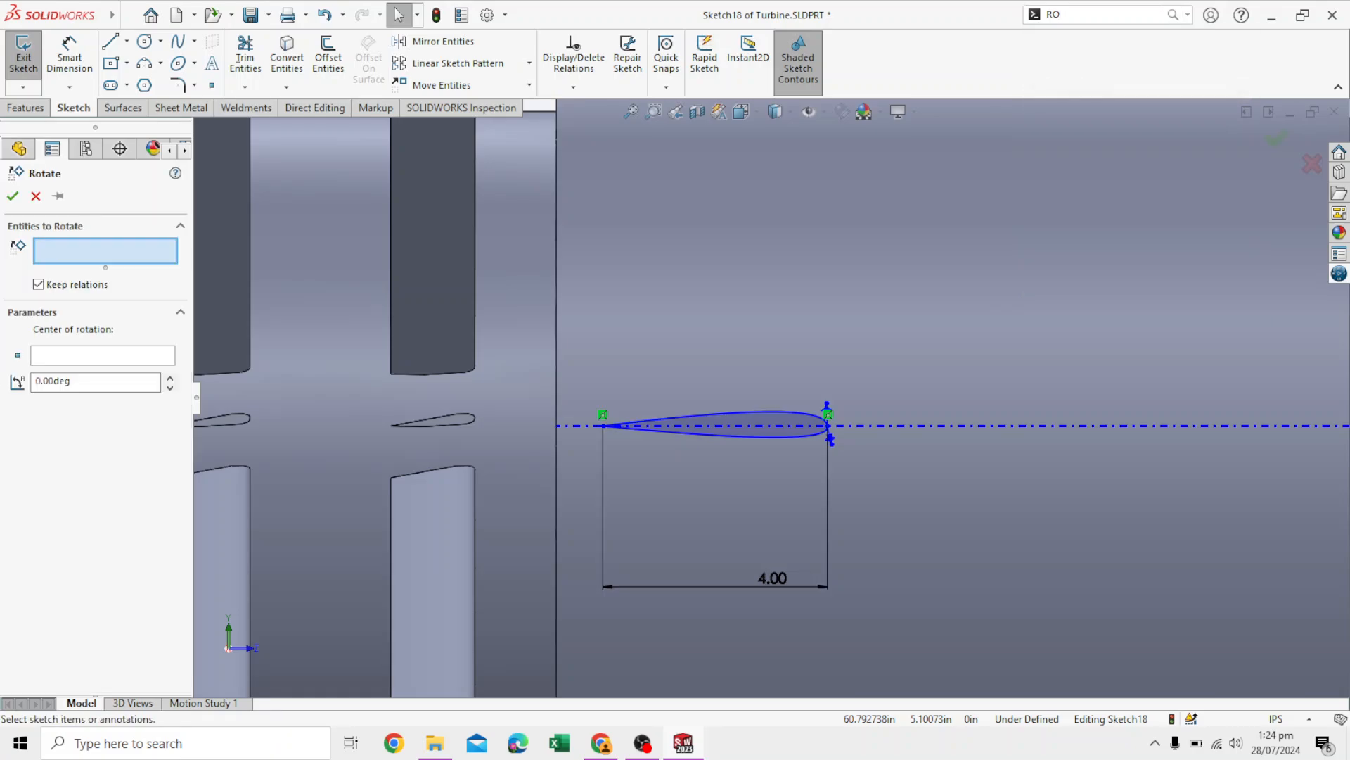
click(759, 420)
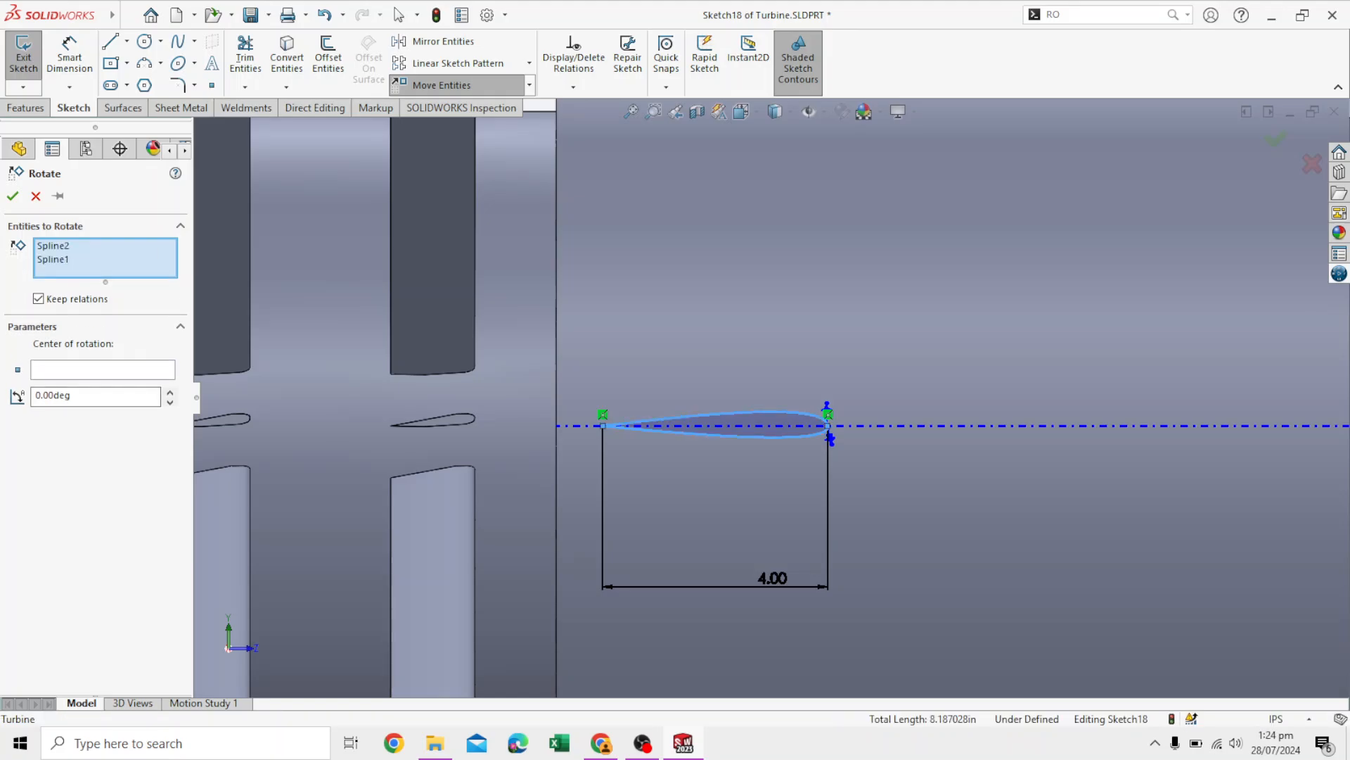
click(102, 370)
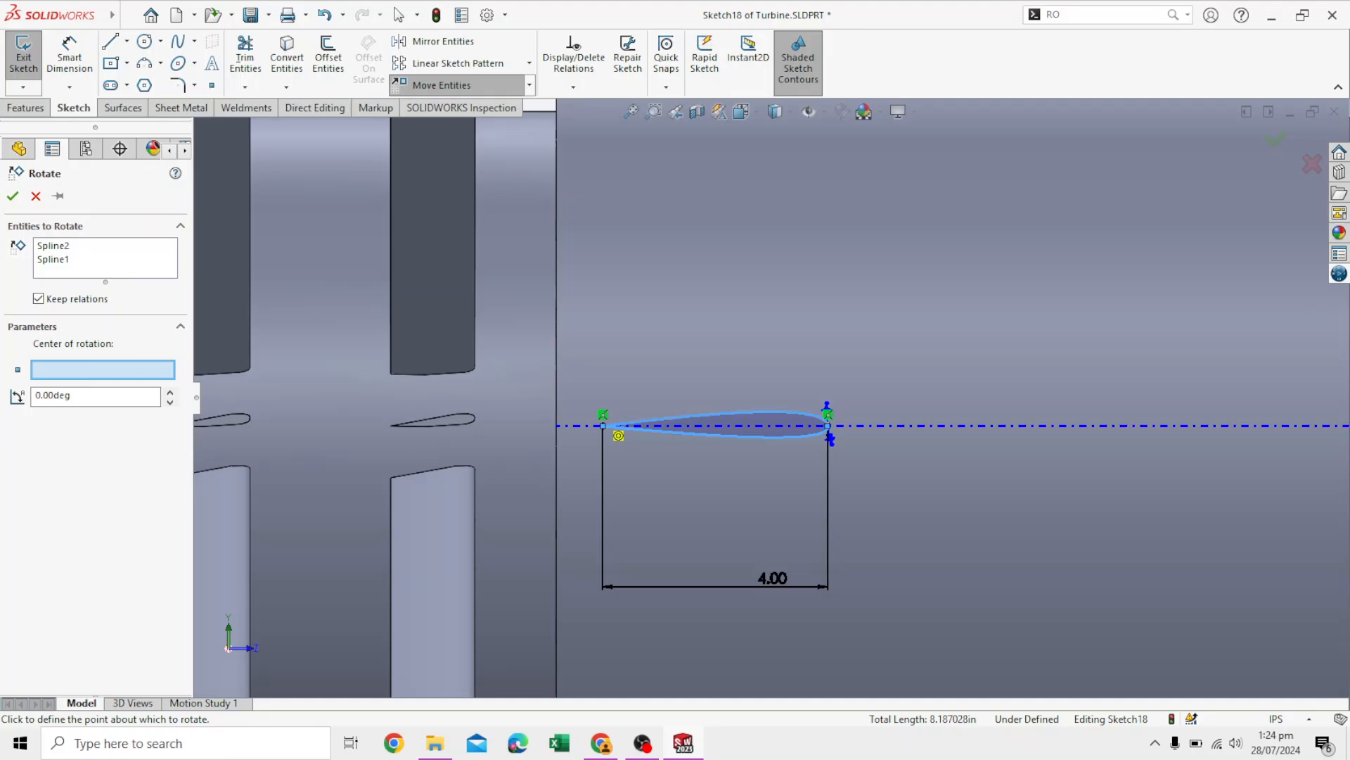
click(602, 425)
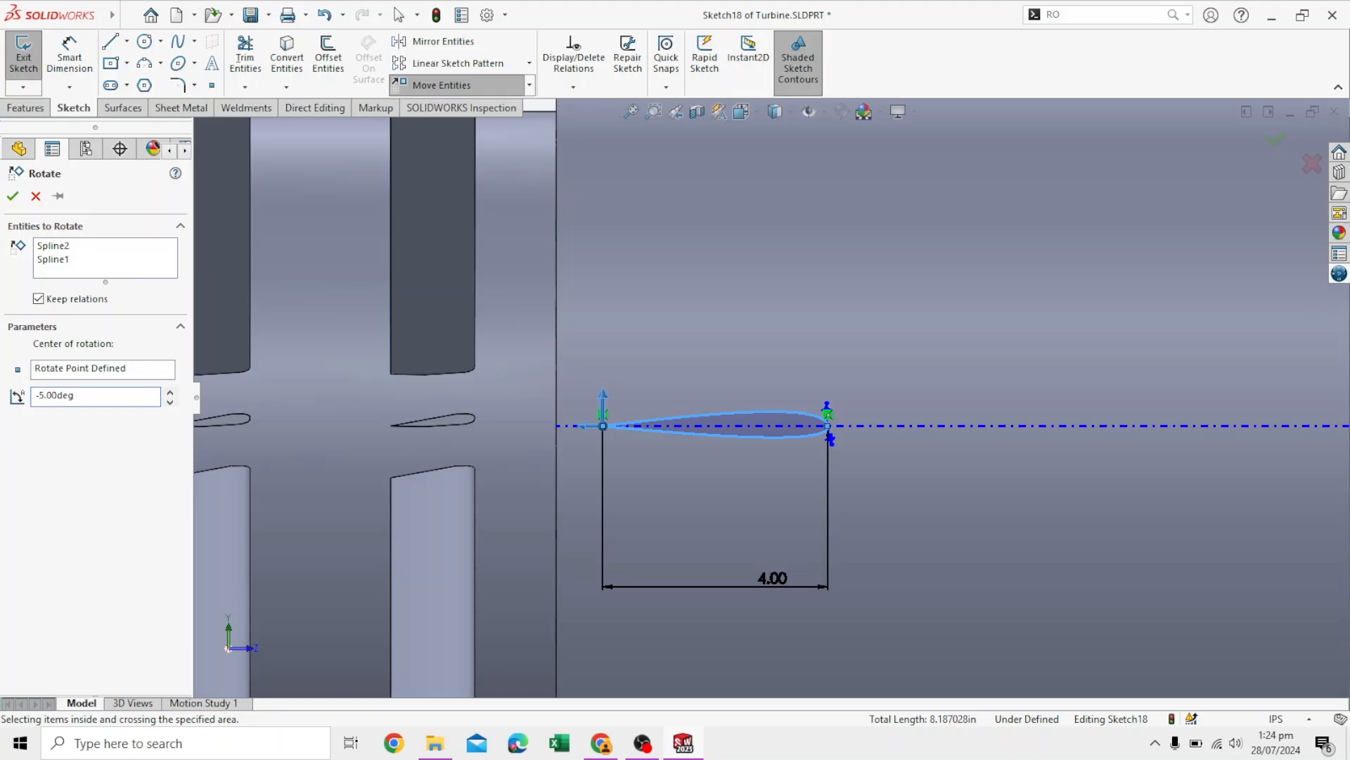
key(Return)
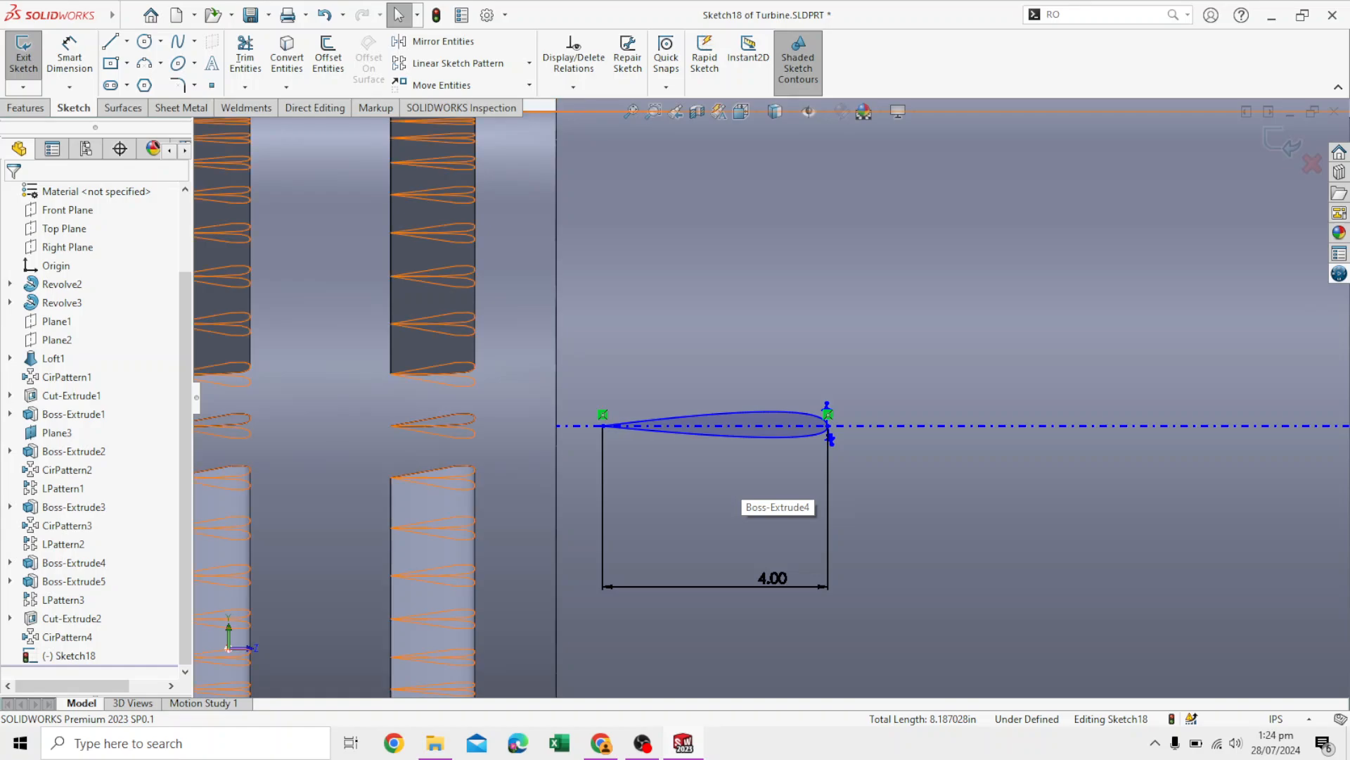
- Rotate both airfoil splines by -5 degrees about the pointed tip with Keep relations off, and exit the sketch
scroll(829, 422, up, 5)
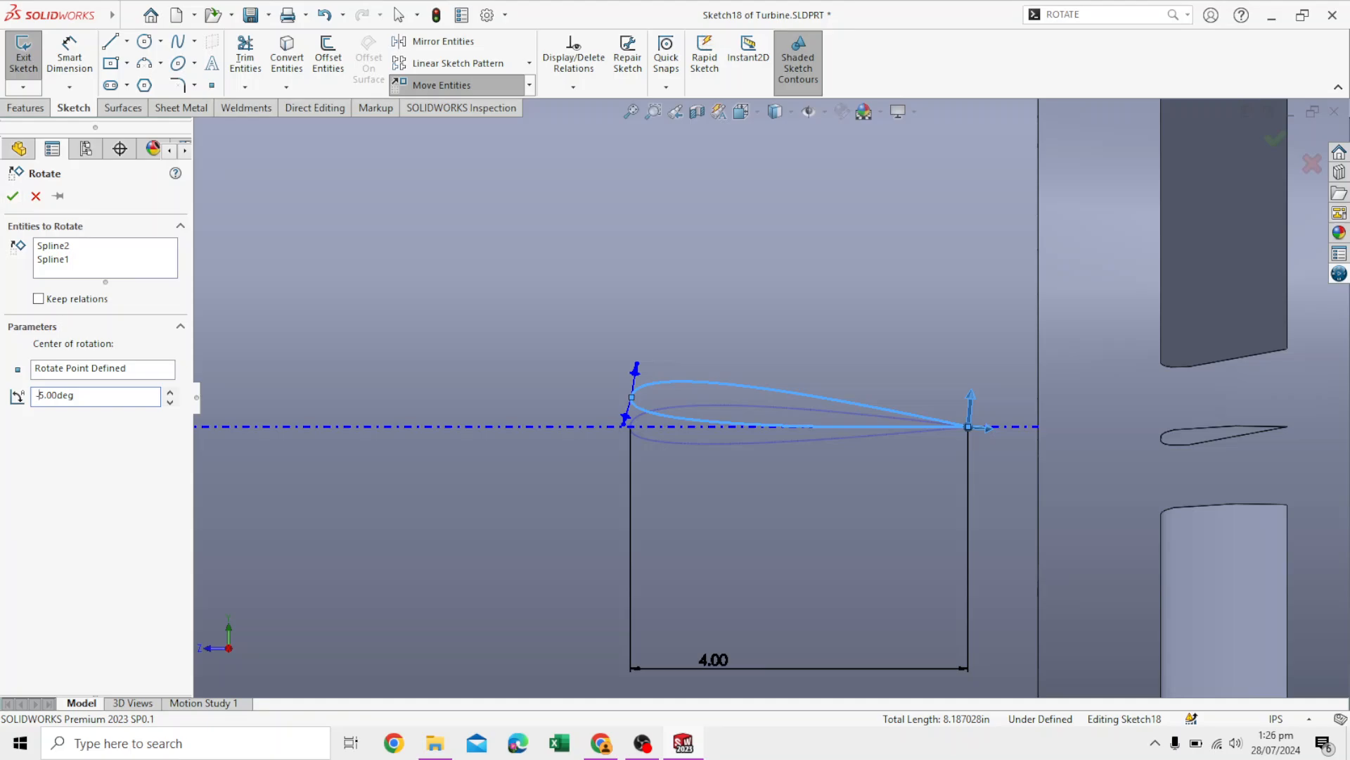
click(12, 195)
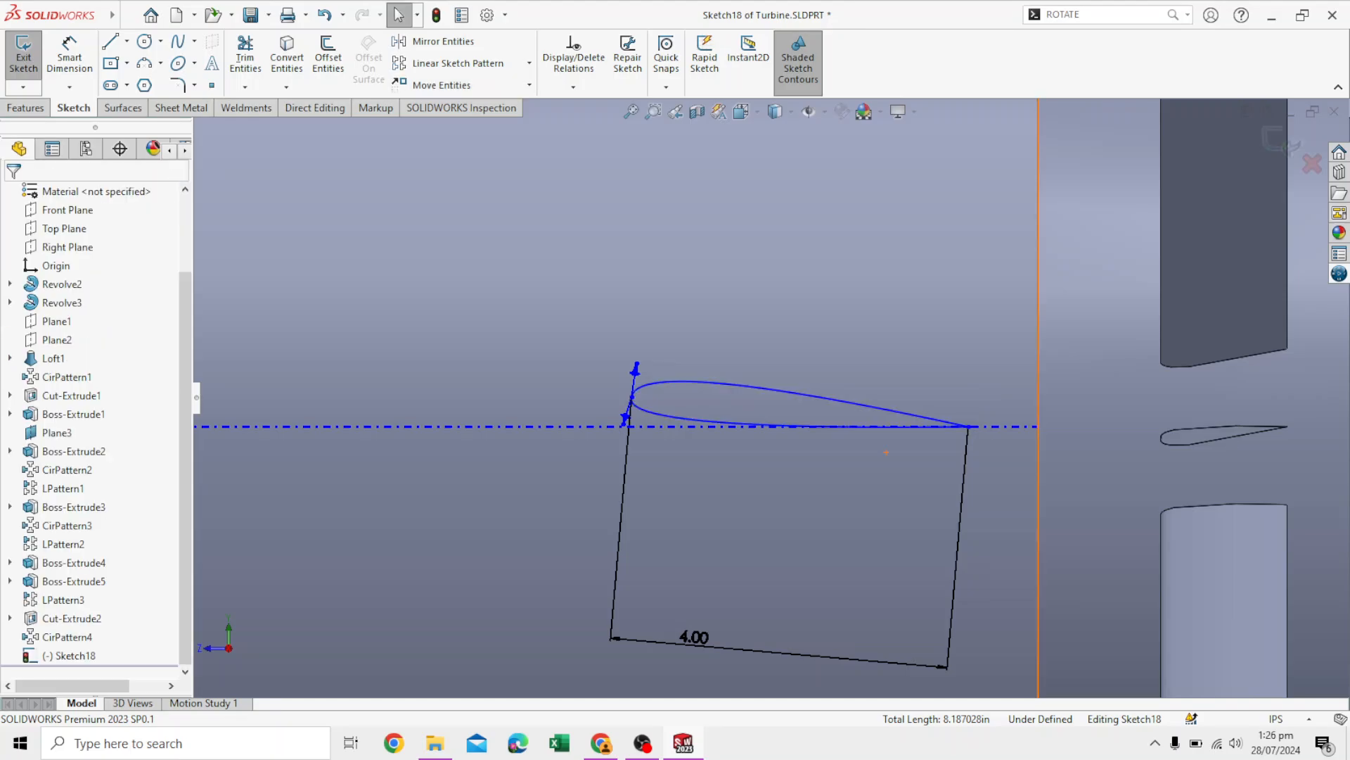
scroll(771, 396, up, 5)
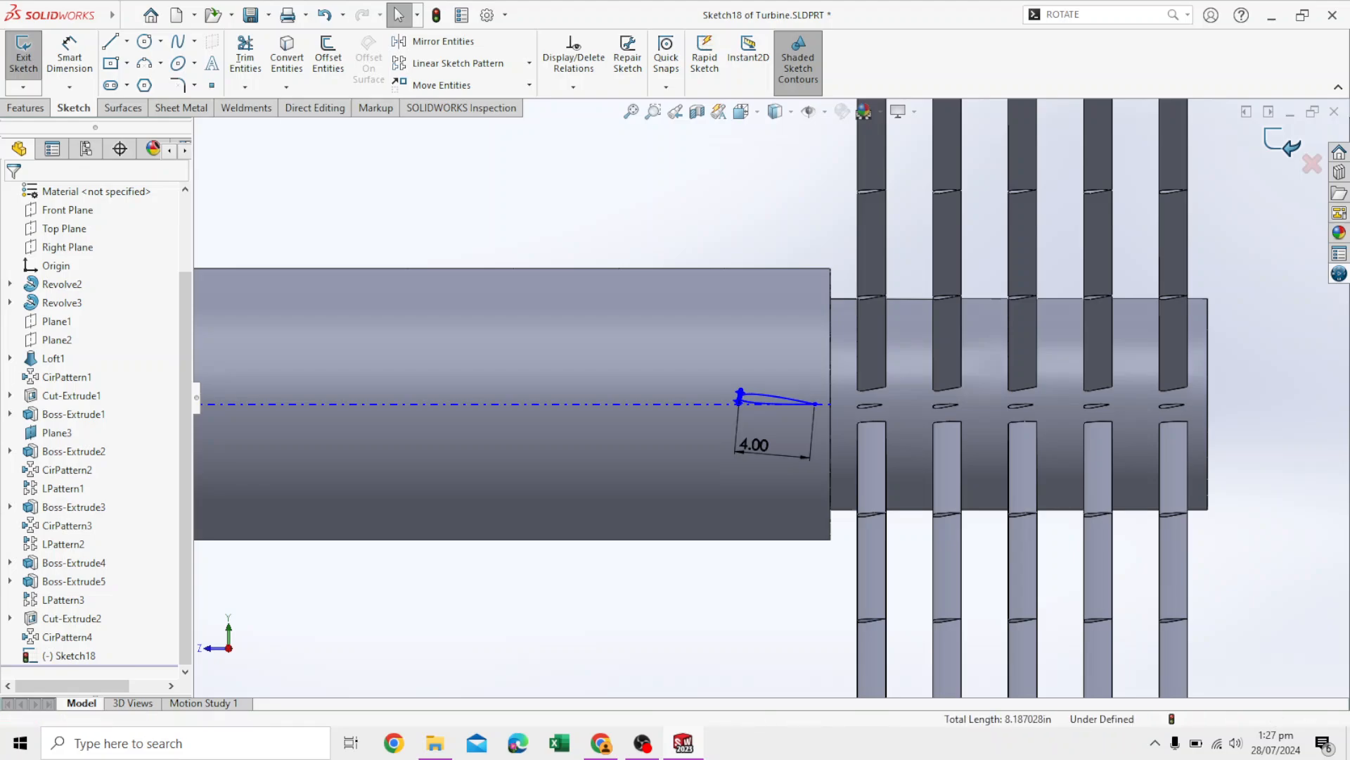
click(23, 60)
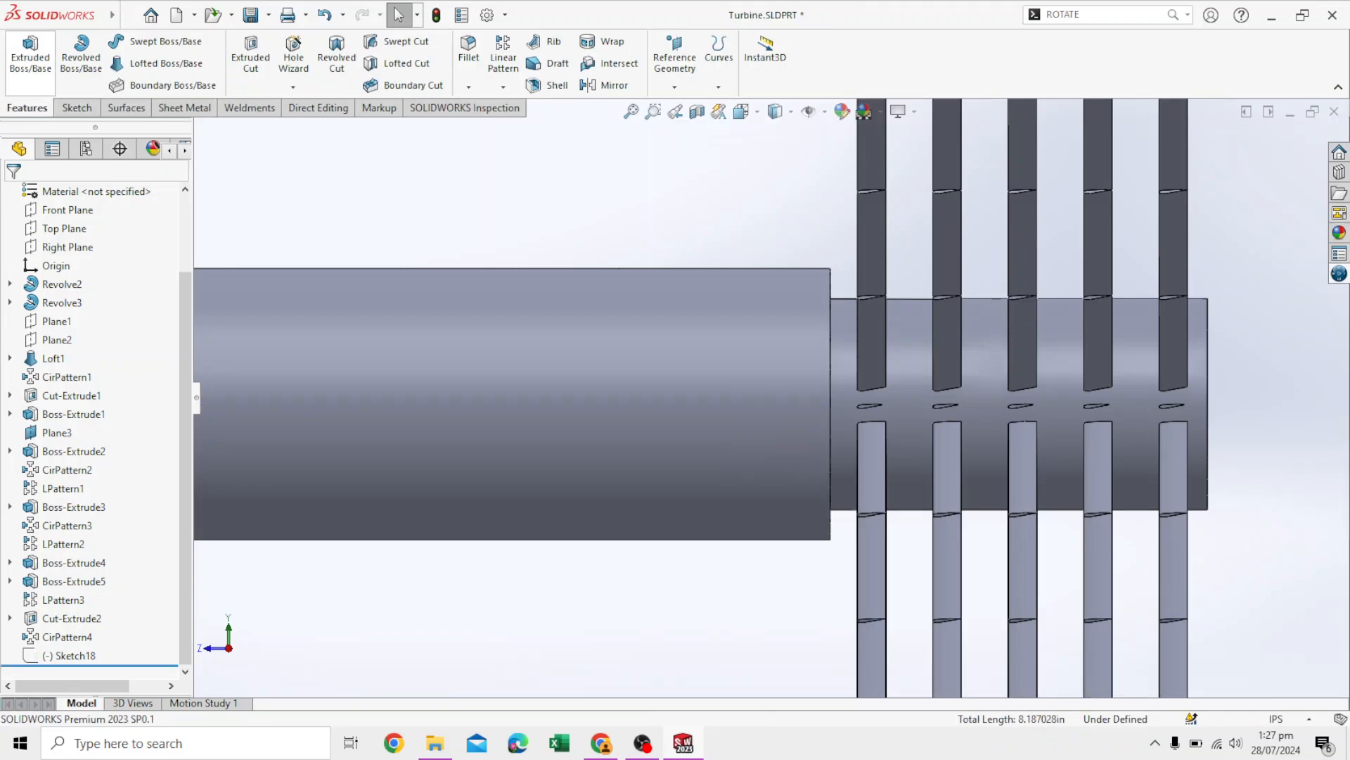
- Start a boss extrusion of the airfoil sketch Sketch18 with its start offset 70 in from the sketch plane
click(30, 57)
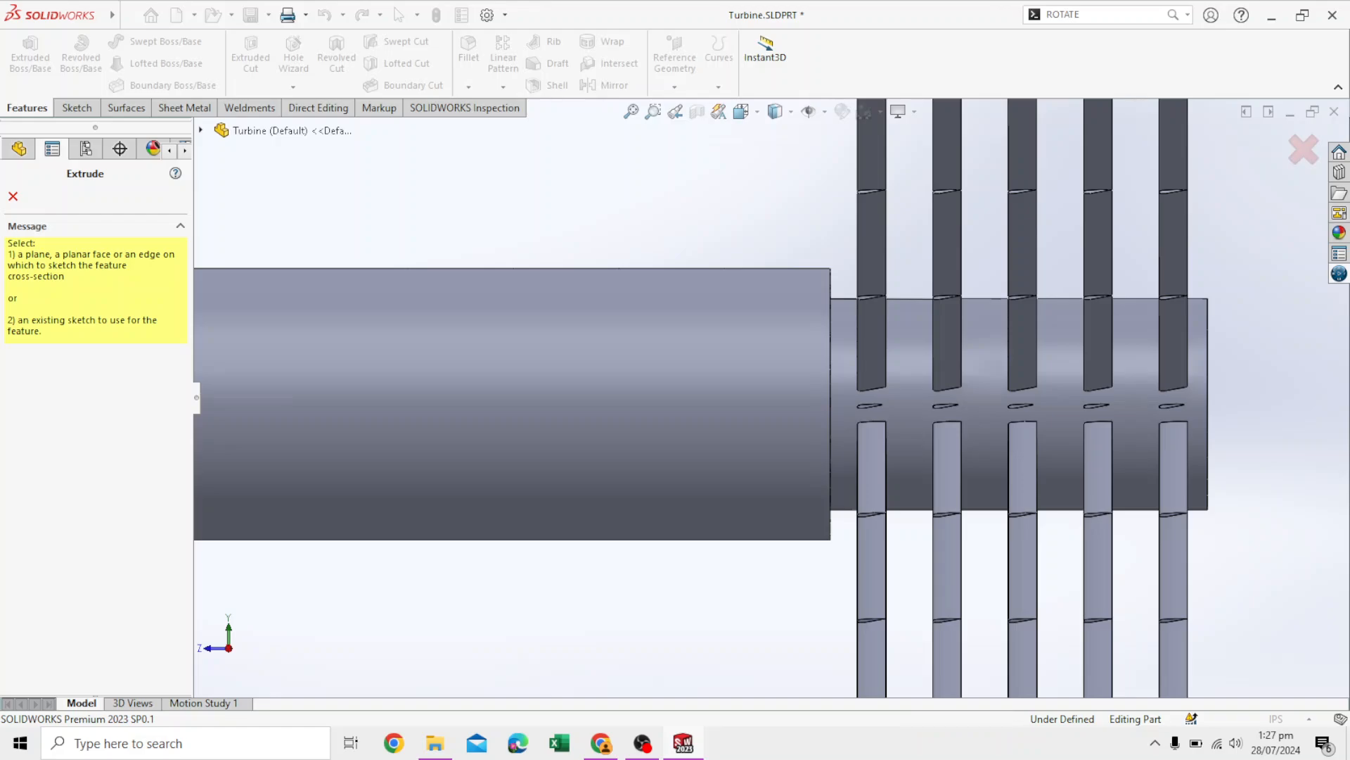
middle_drag(830, 403, 894, 461)
scroll(772, 398, up, 3)
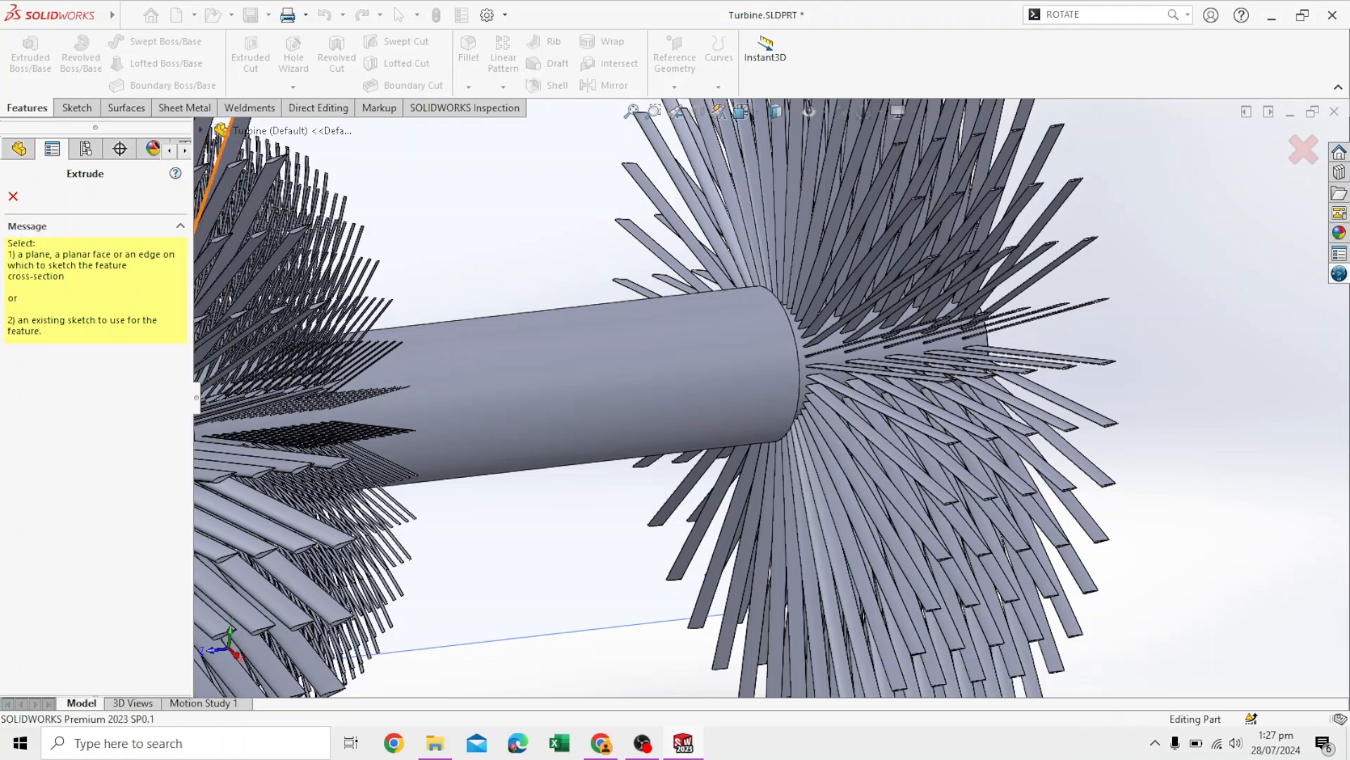
click(201, 130)
scroll(297, 540, down, 1)
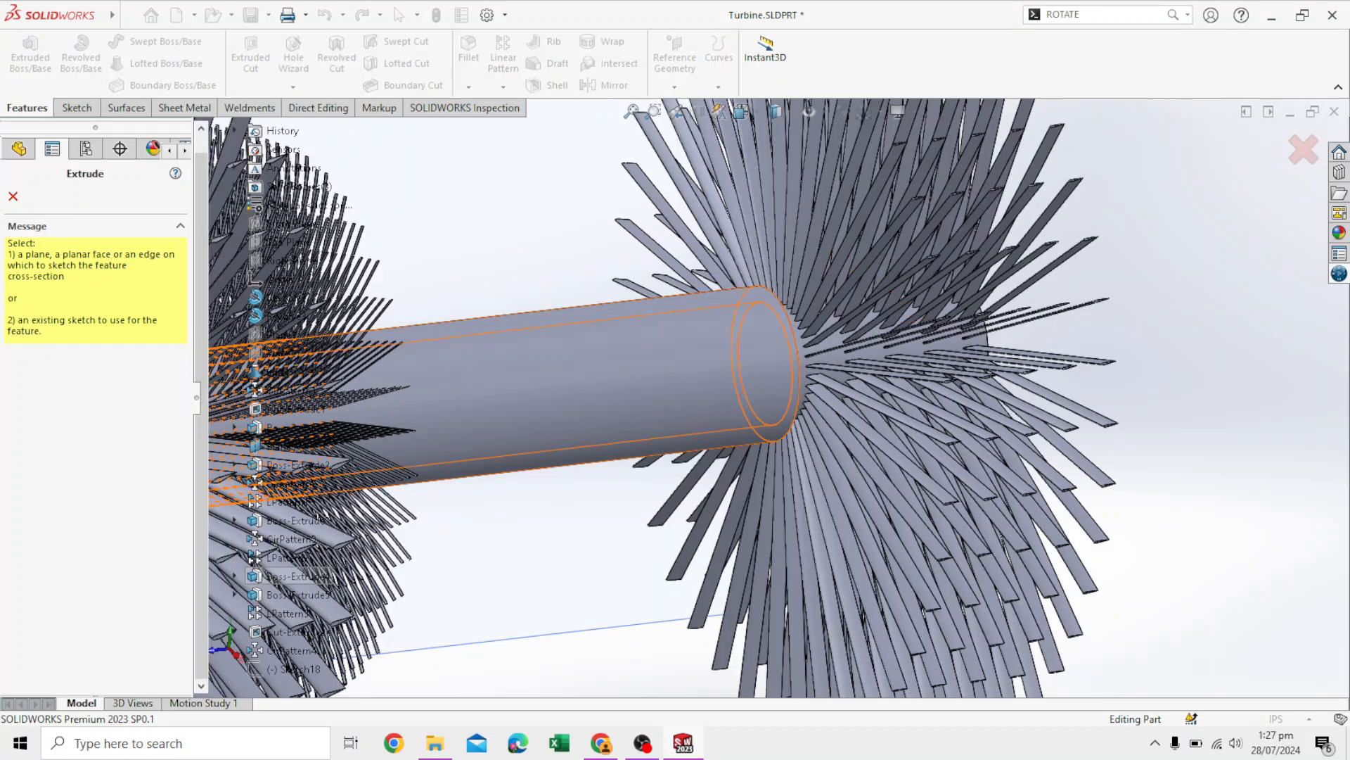
click(294, 669)
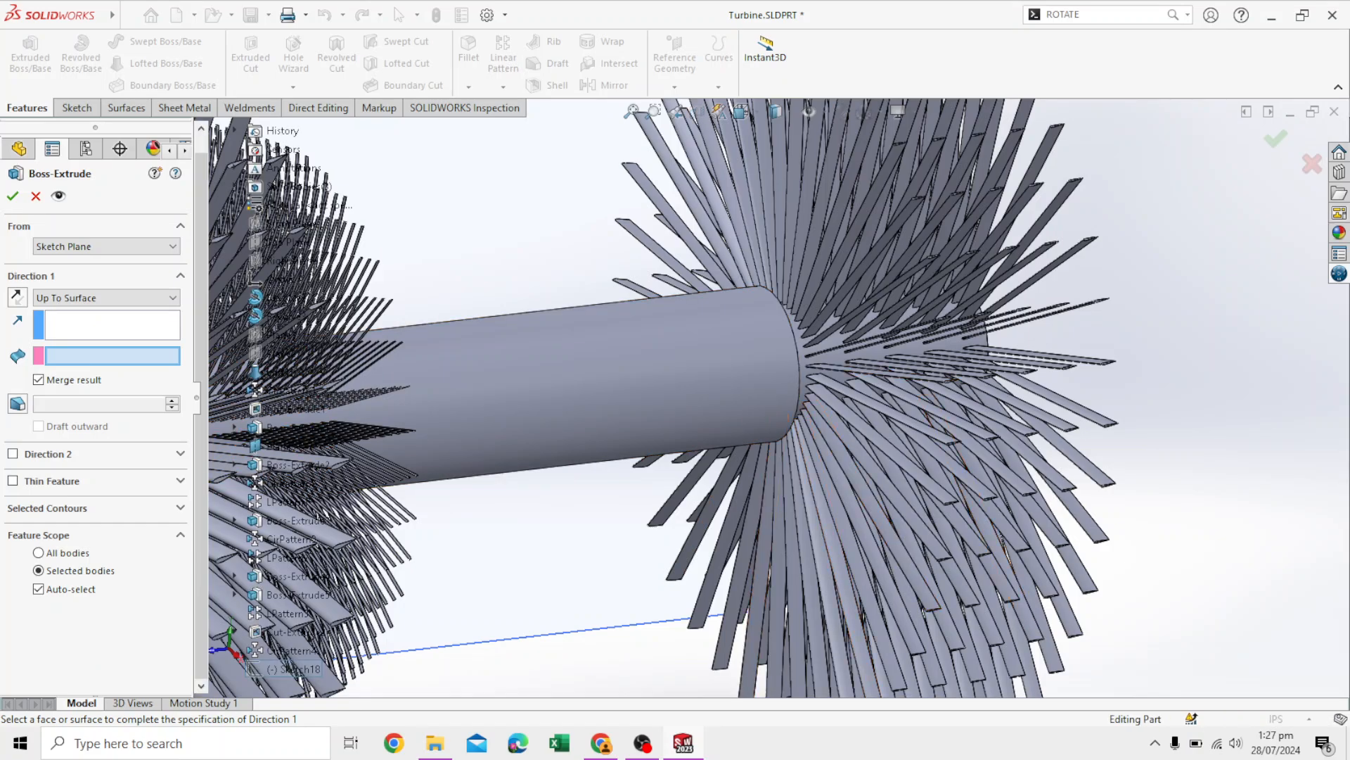
scroll(772, 398, up, 7)
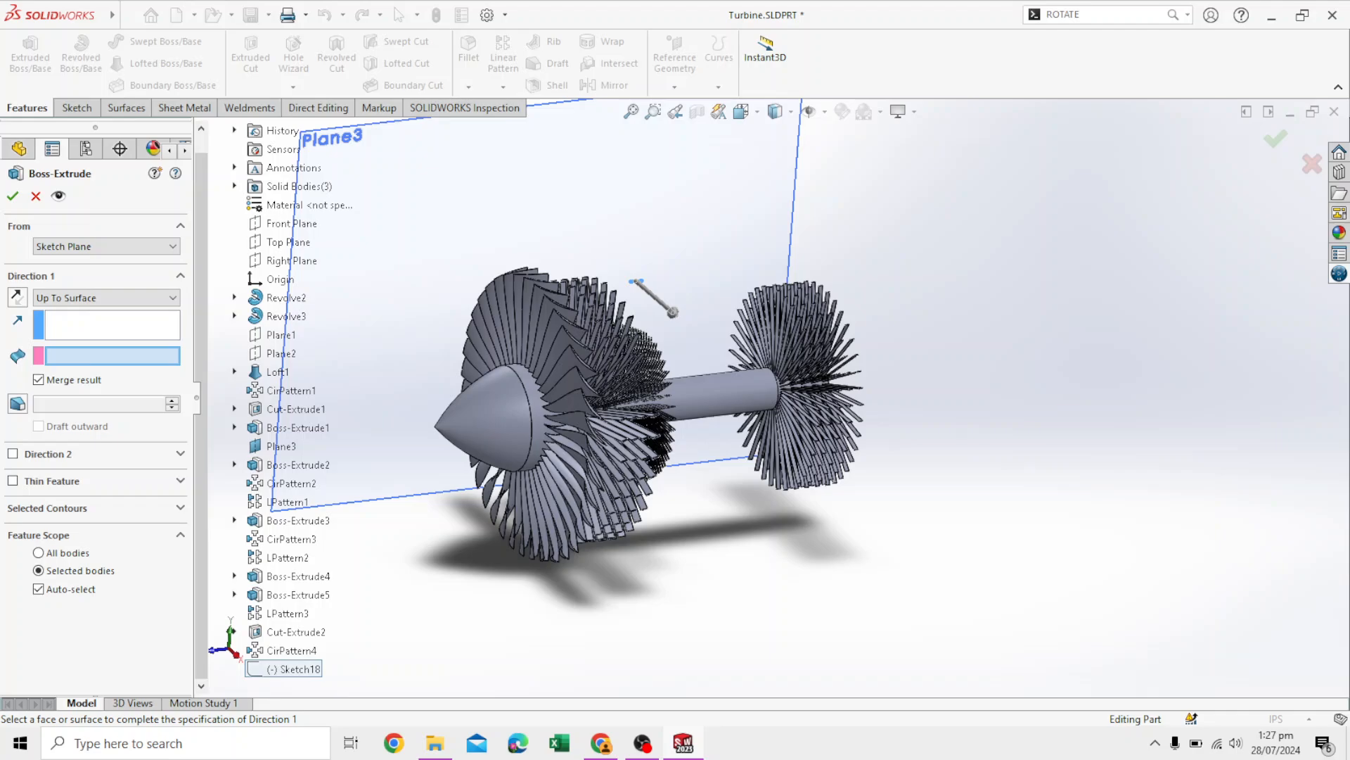
scroll(772, 397, up, 2)
scroll(694, 263, down, 3)
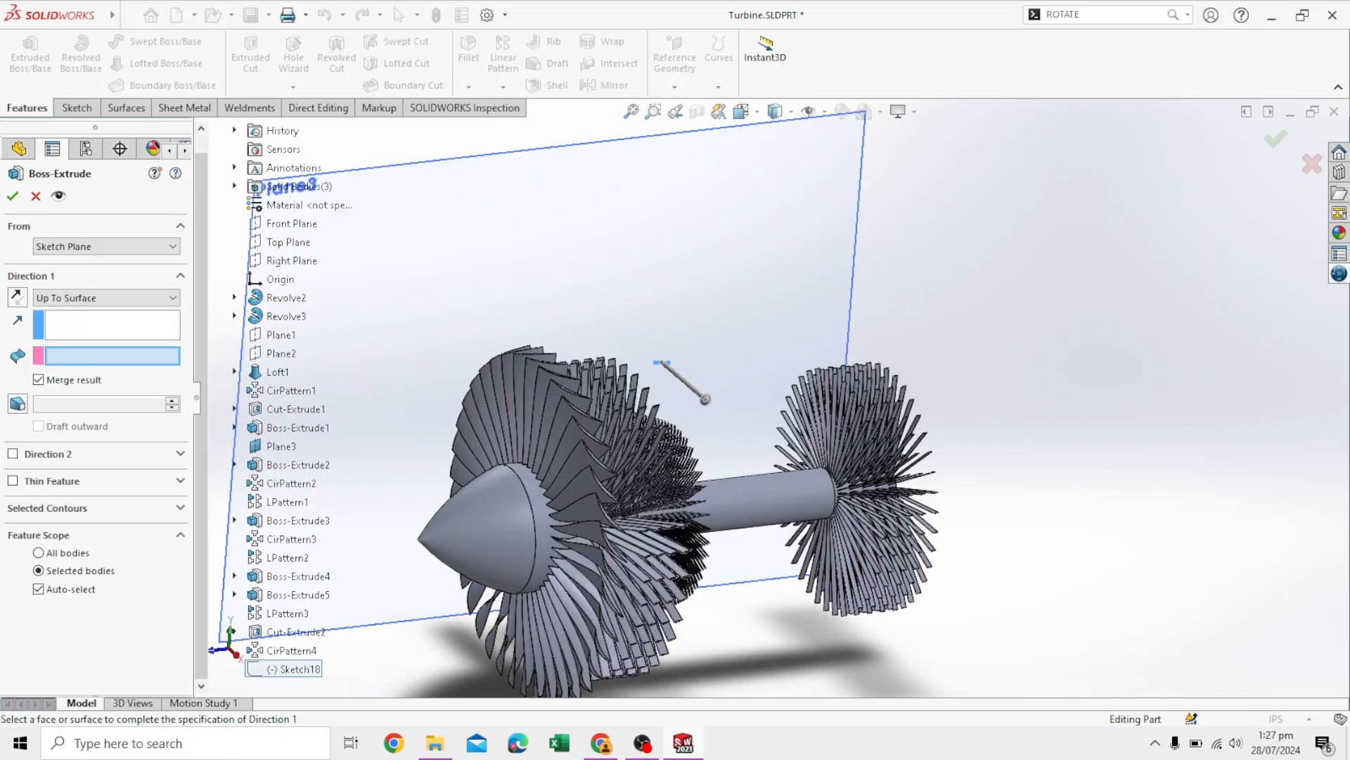
middle_drag(906, 417, 555, 549)
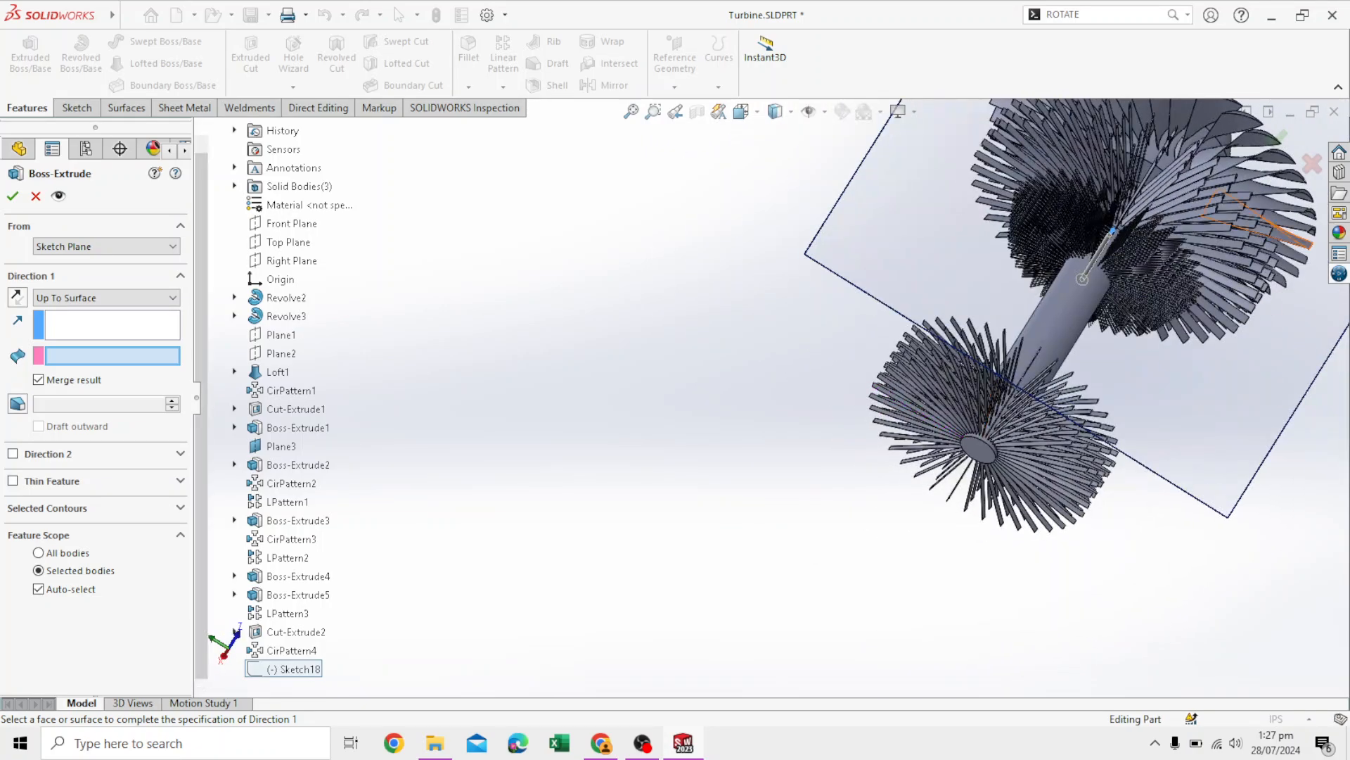
scroll(1136, 241, down, 4)
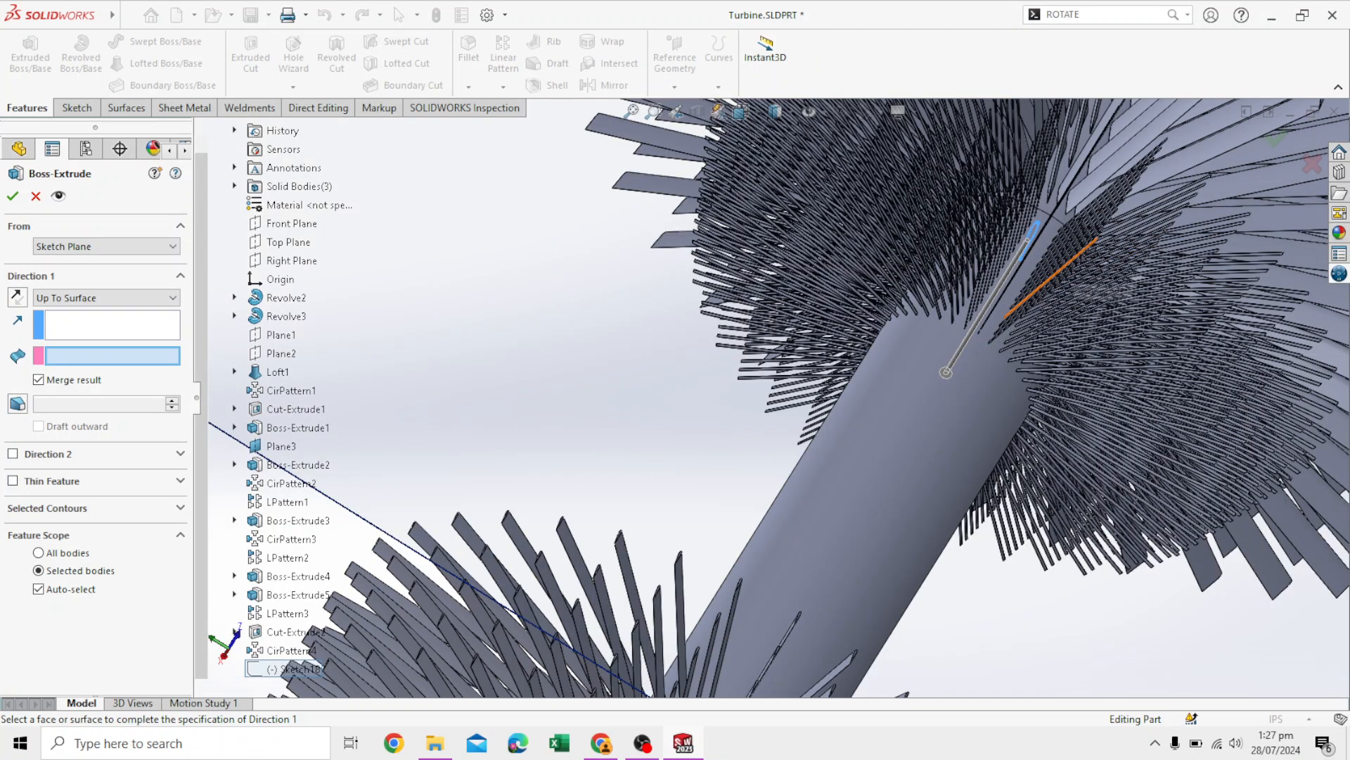
scroll(1155, 224, down, 1)
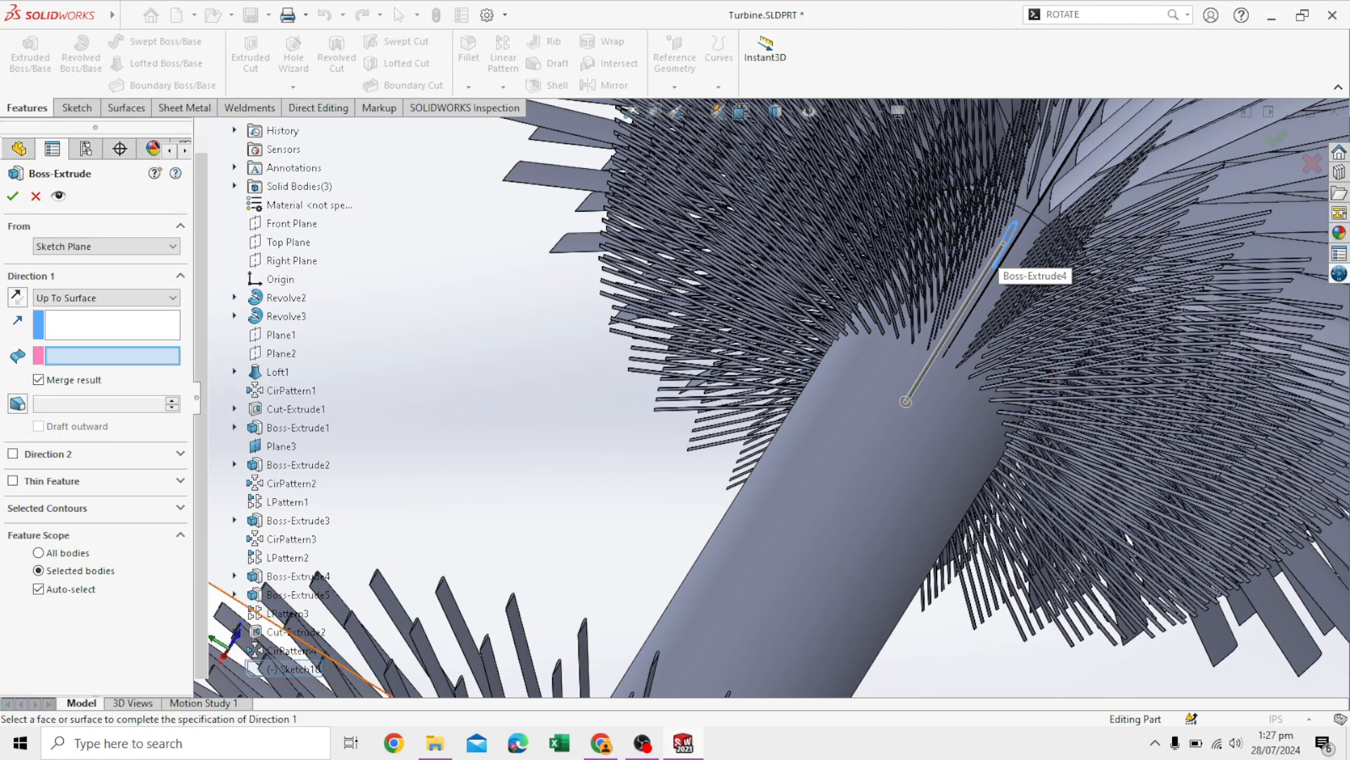
scroll(758, 403, up, 3)
click(105, 246)
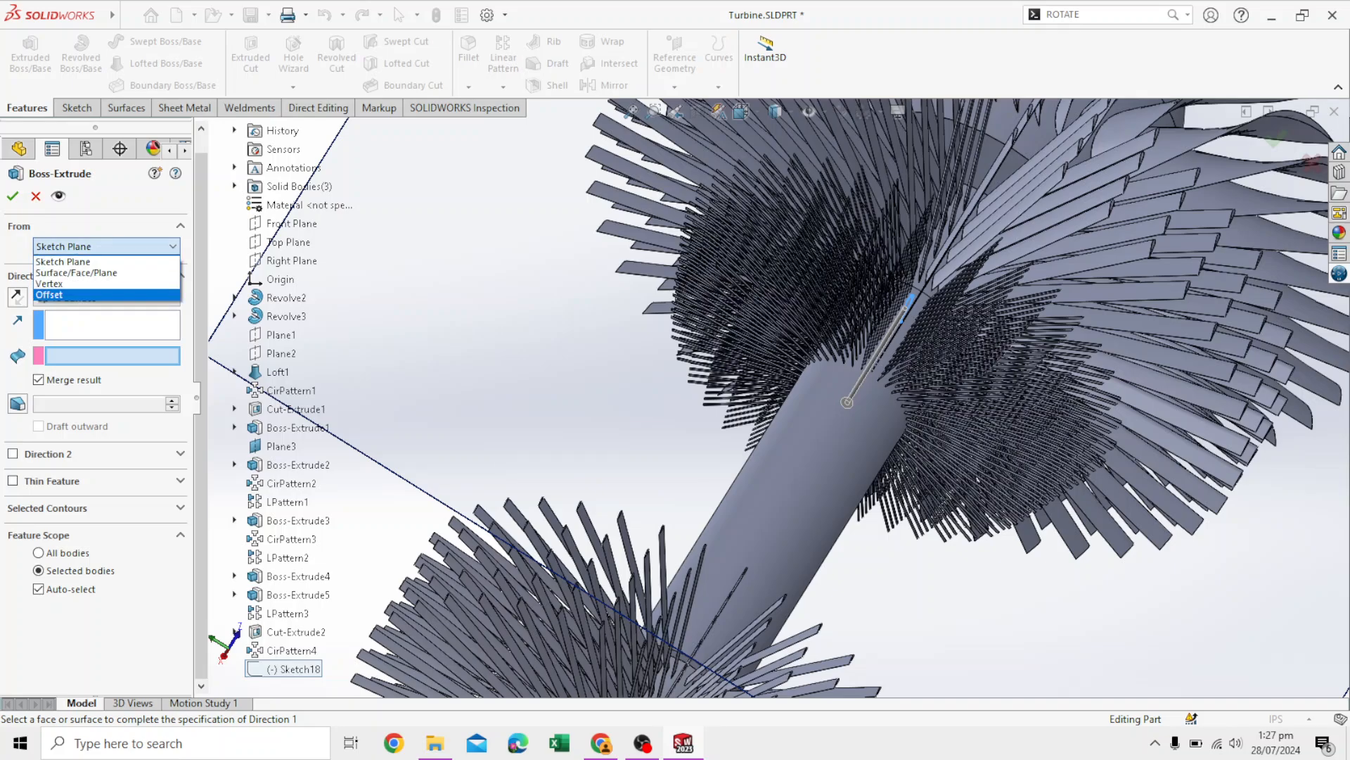
click(70, 292)
double_click(84, 273)
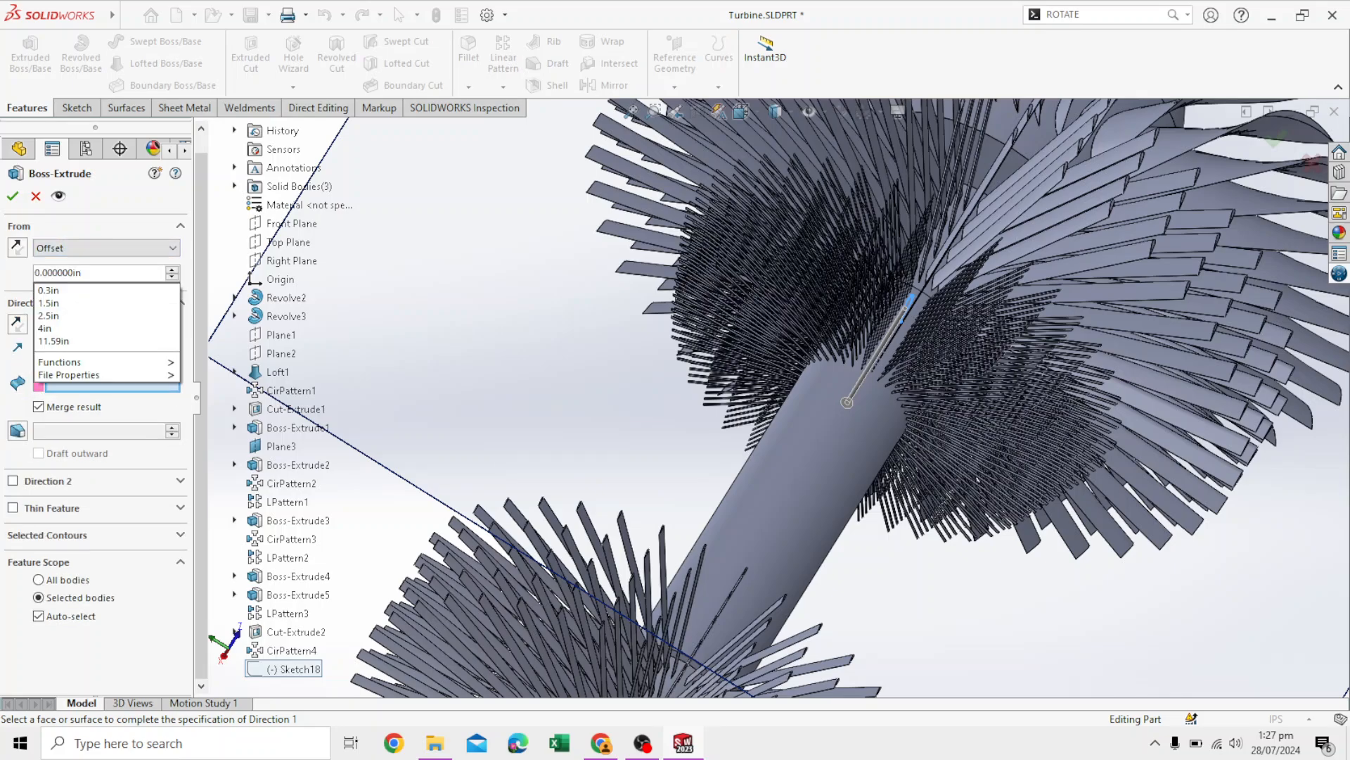
click(86, 273)
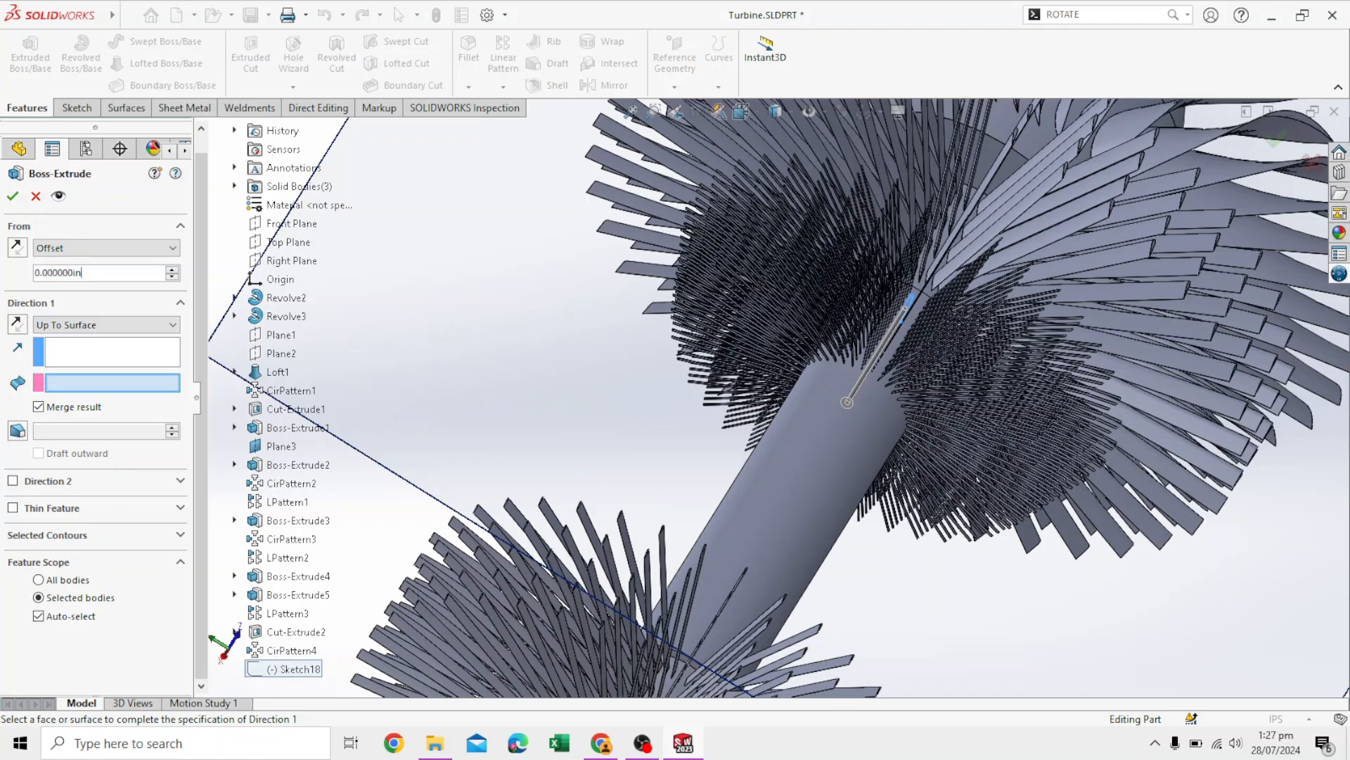
click(35, 273)
text(7)
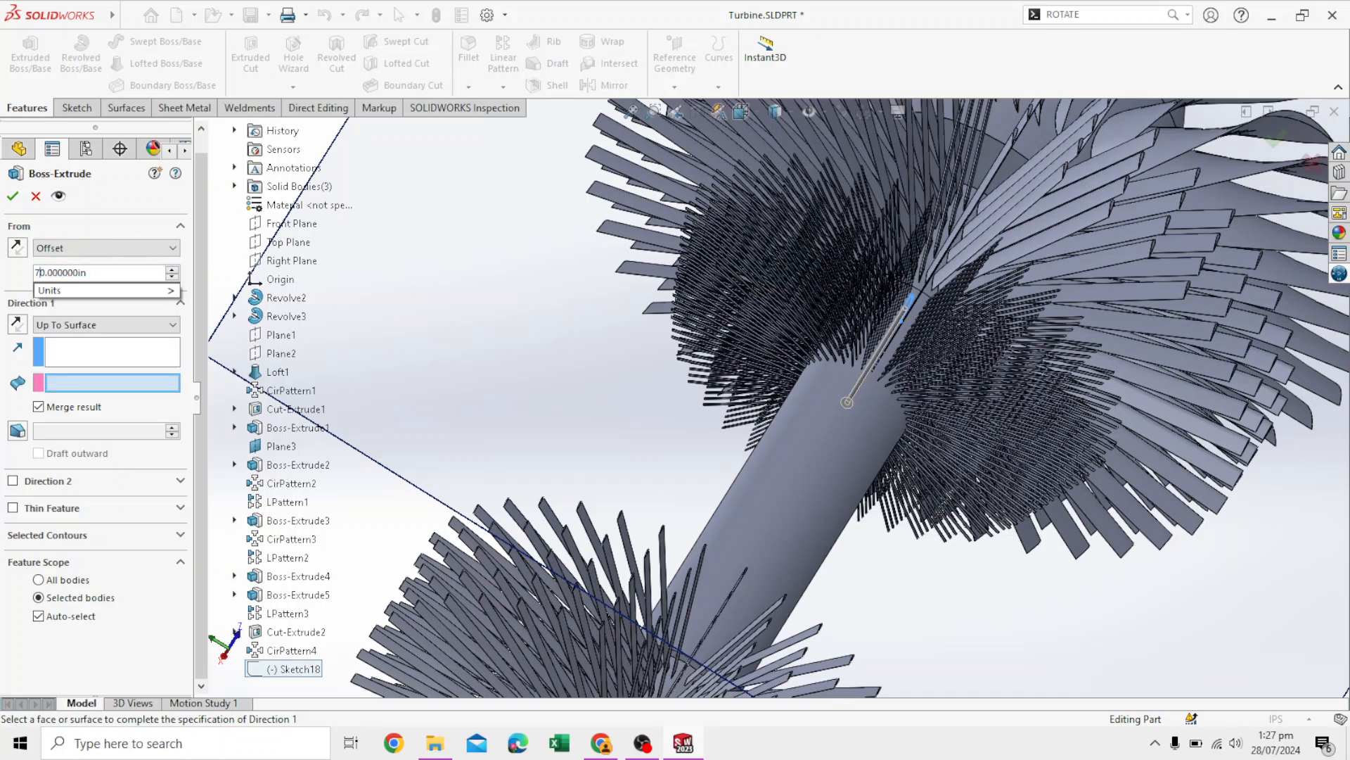
key(Return)
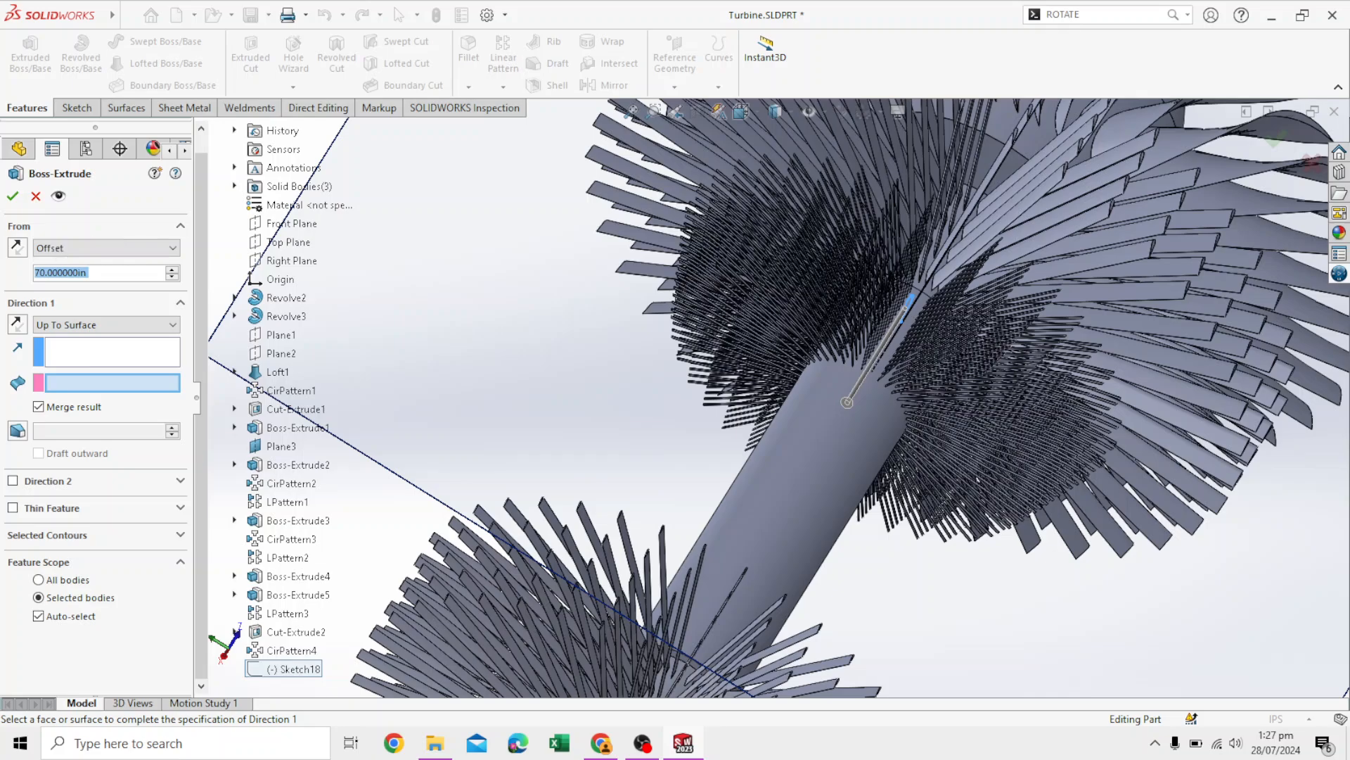
- Extrude the airfoil blade up to the cylindrical surface of the wider shaft section, with Merge result off
click(106, 325)
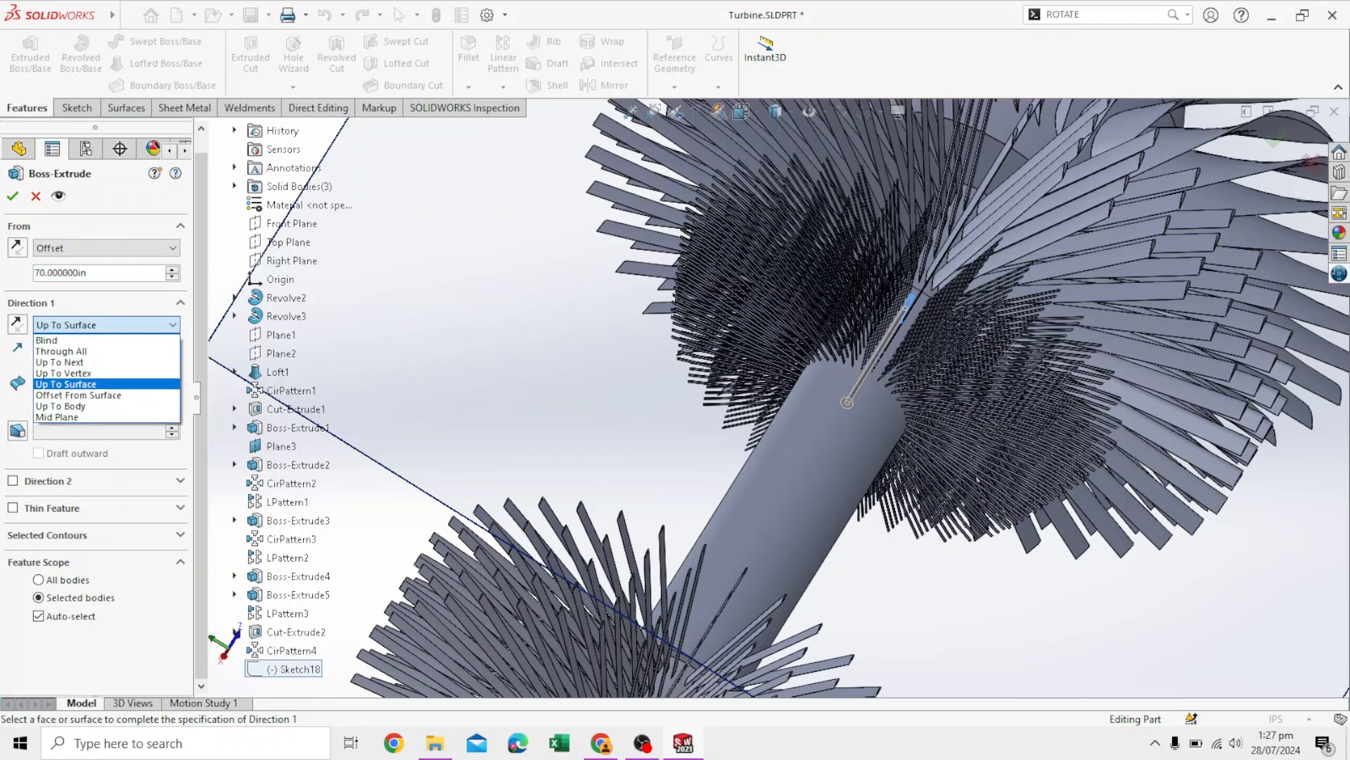
click(91, 383)
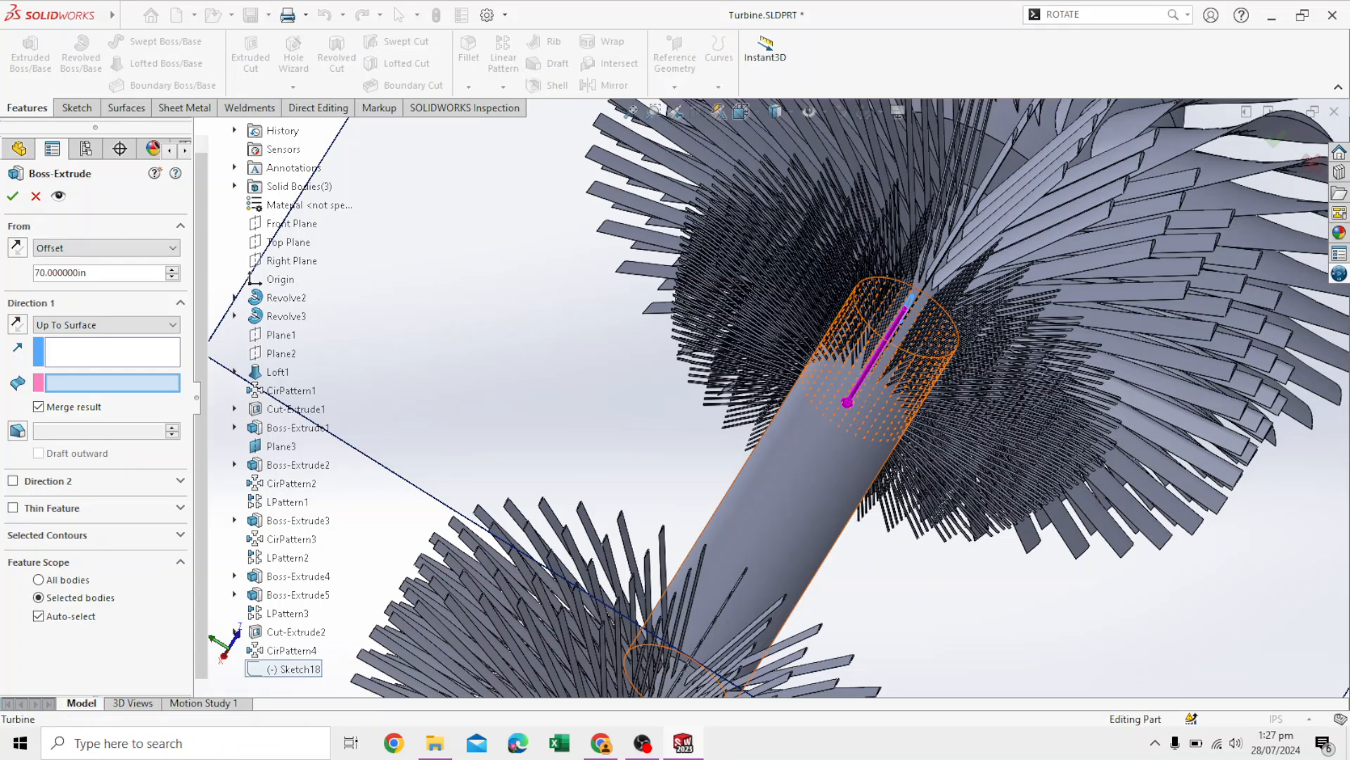
click(873, 352)
scroll(907, 309, up, 5)
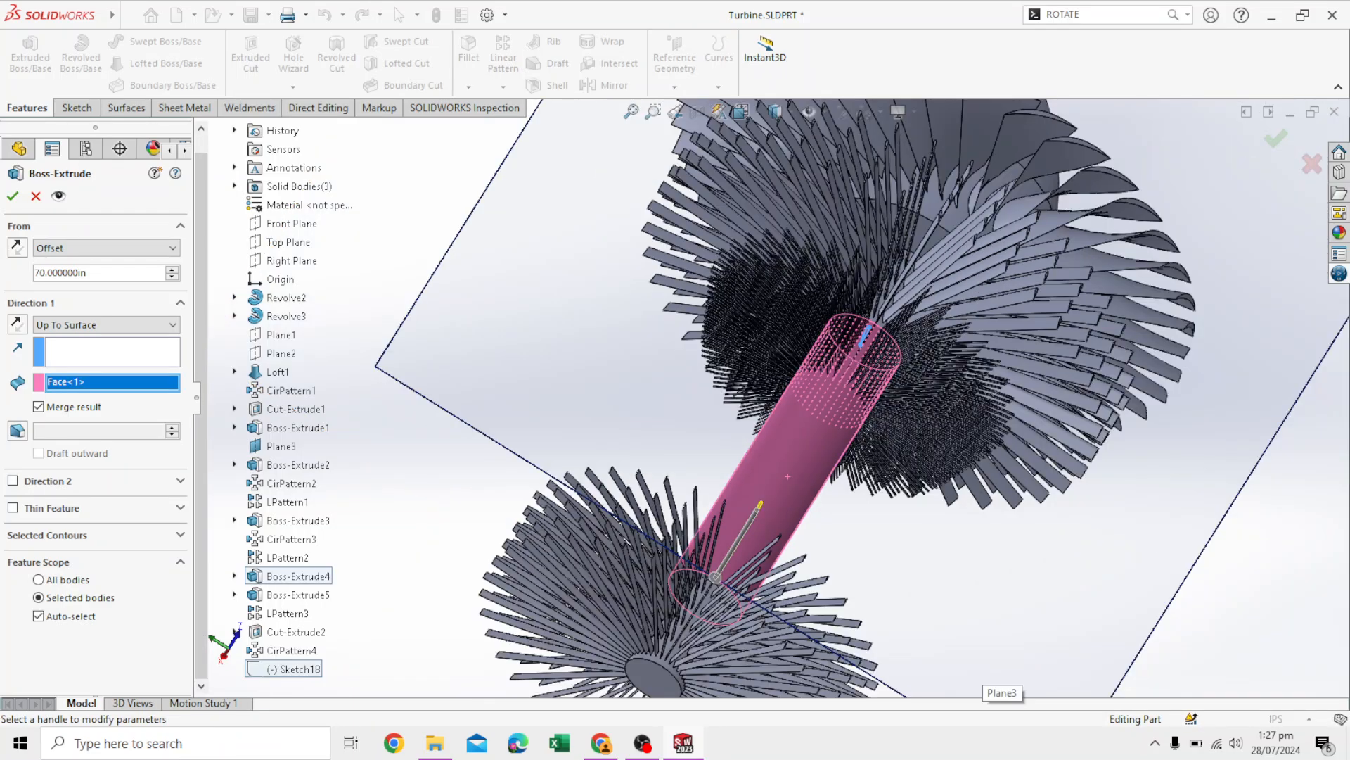
middle_drag(908, 310, 1053, 346)
scroll(1067, 447, down, 3)
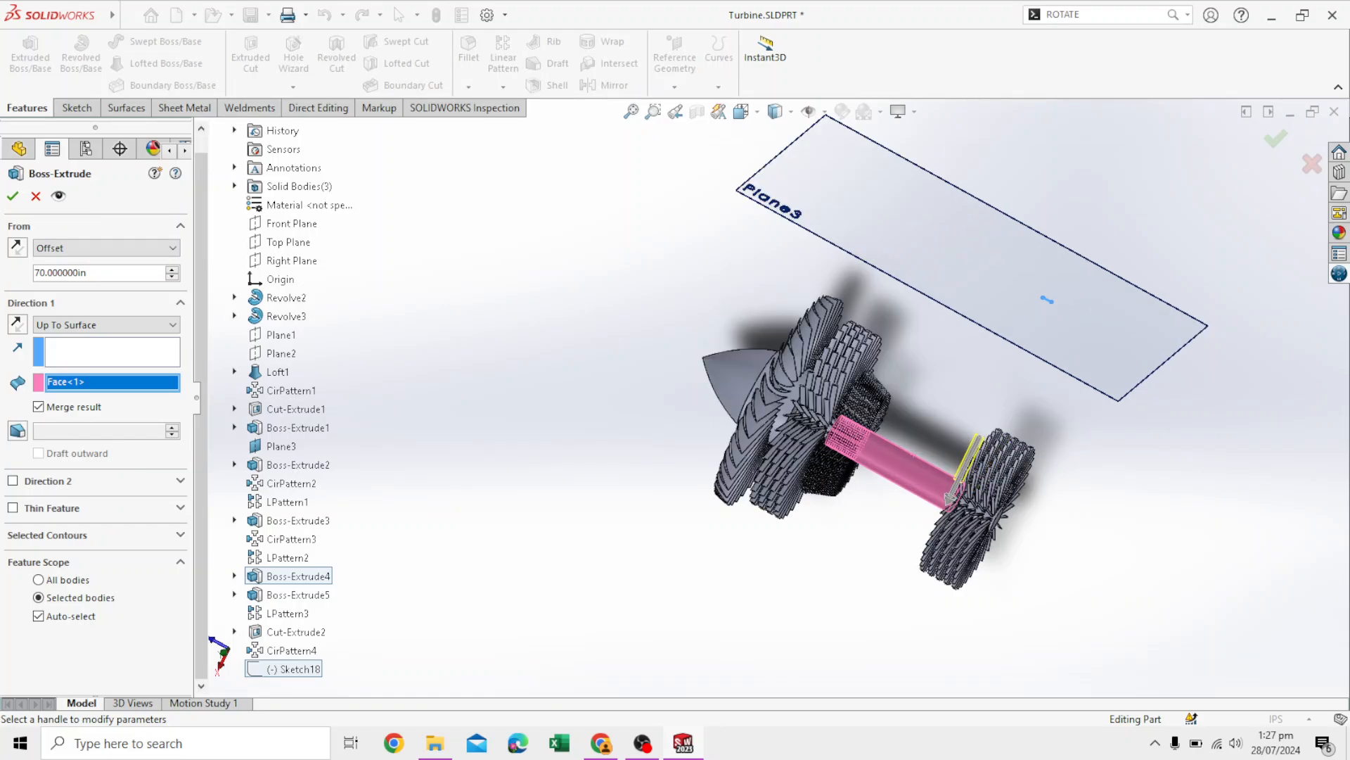
scroll(1032, 447, down, 10)
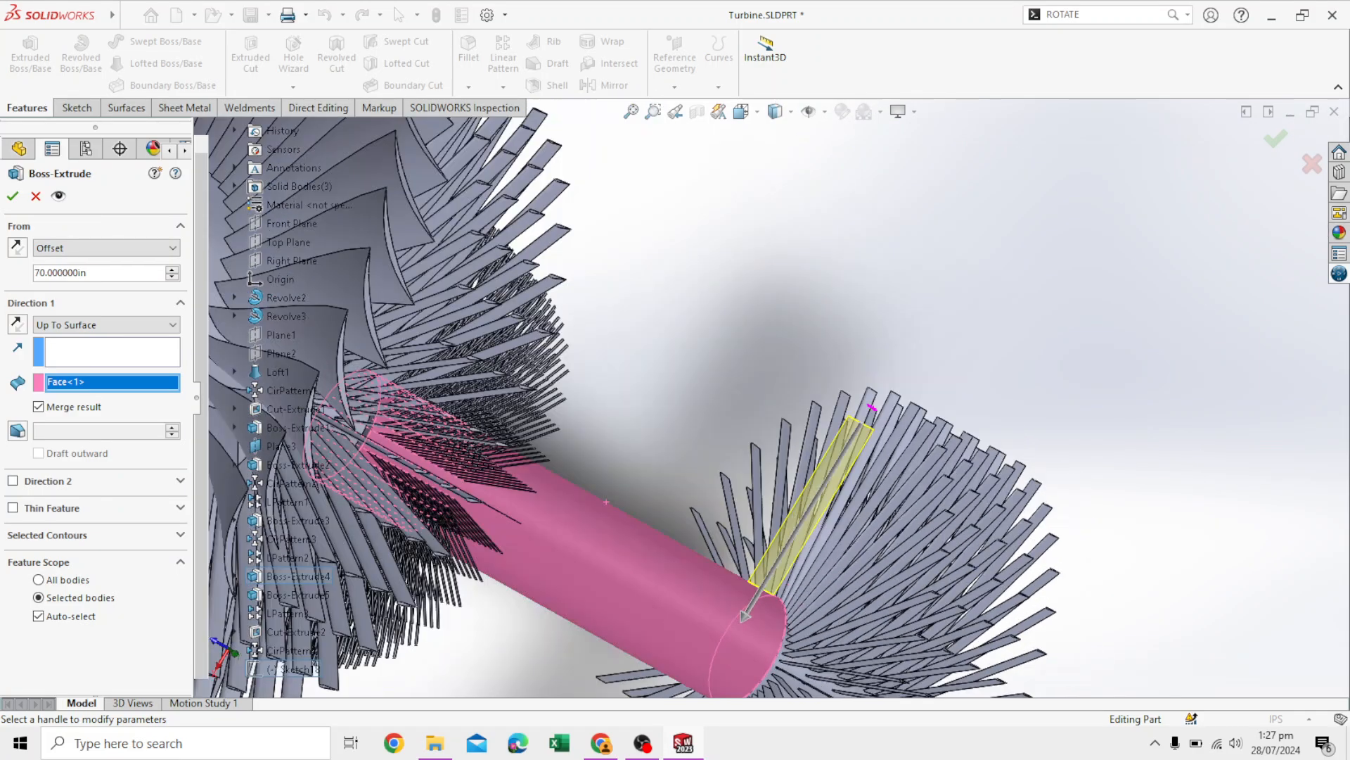
mouse_move(872, 407)
middle_down()
mouse_move(830, 531)
mouse_move(849, 461)
middle_up()
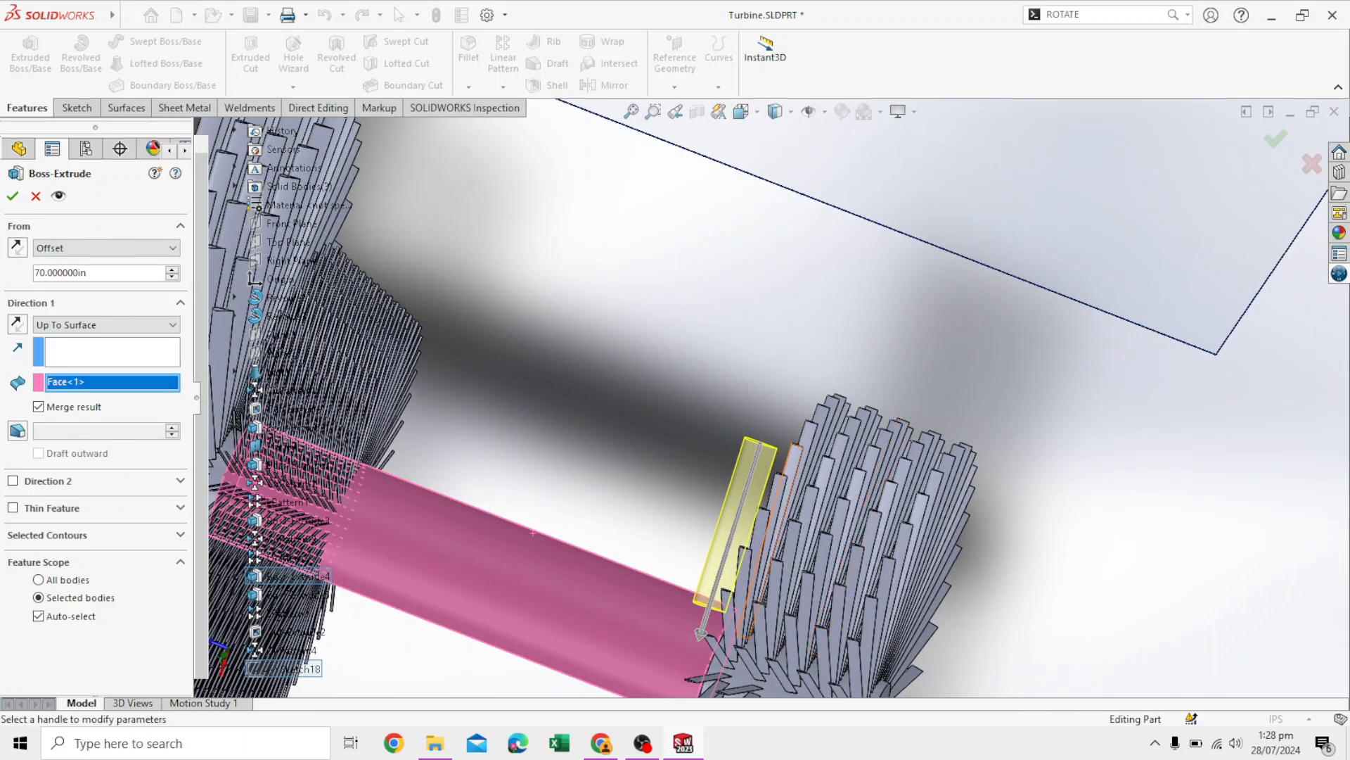
click(38, 407)
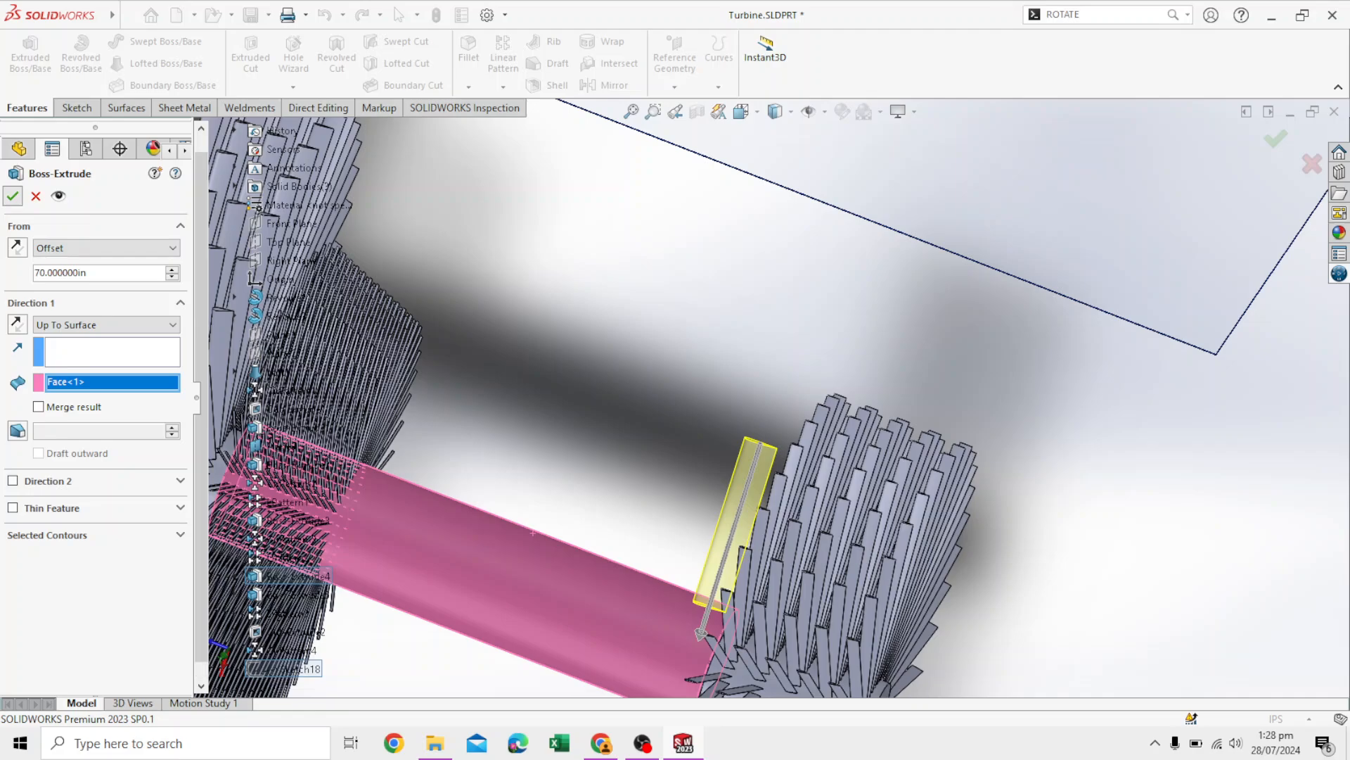
key(Return)
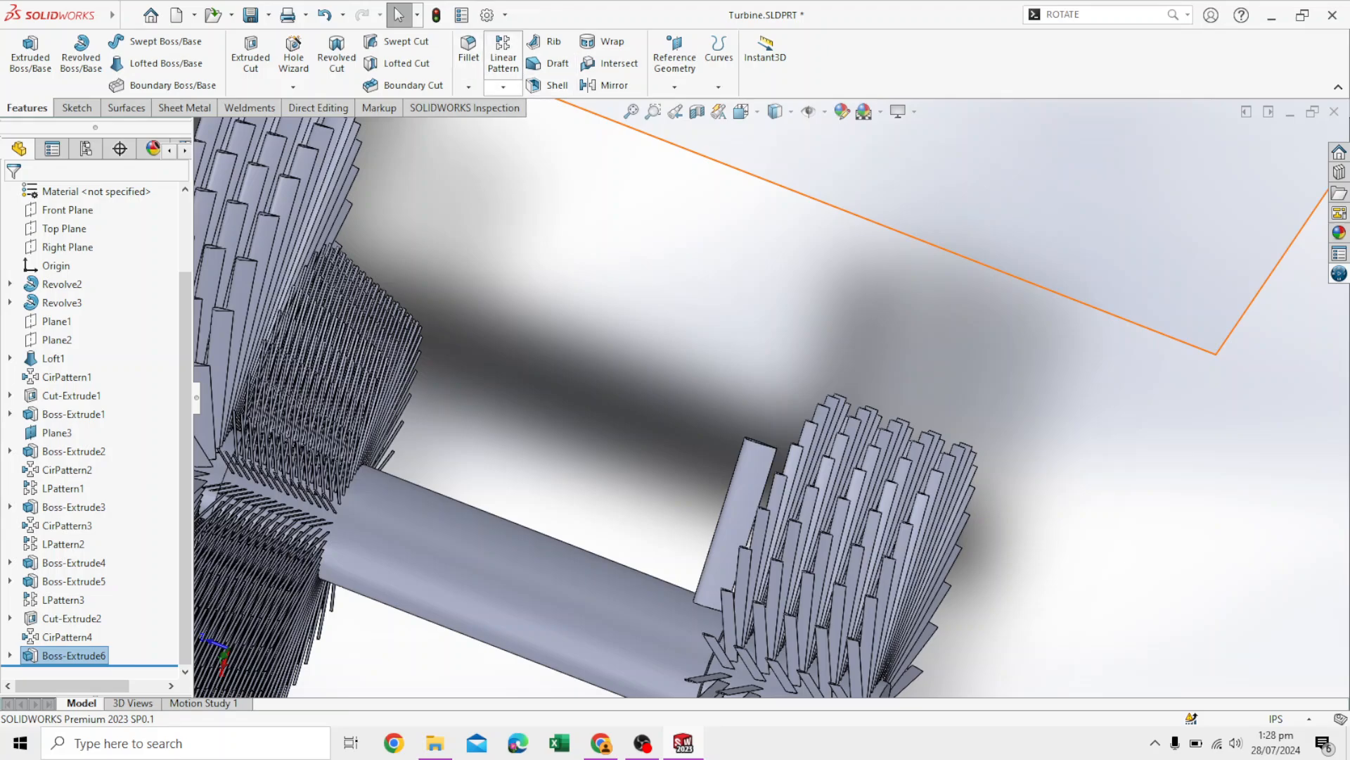
- Set up a linear pattern of the new blade along the wider shaft's cylindrical face with 4 in spacing and 2 instances
click(503, 87)
click(543, 107)
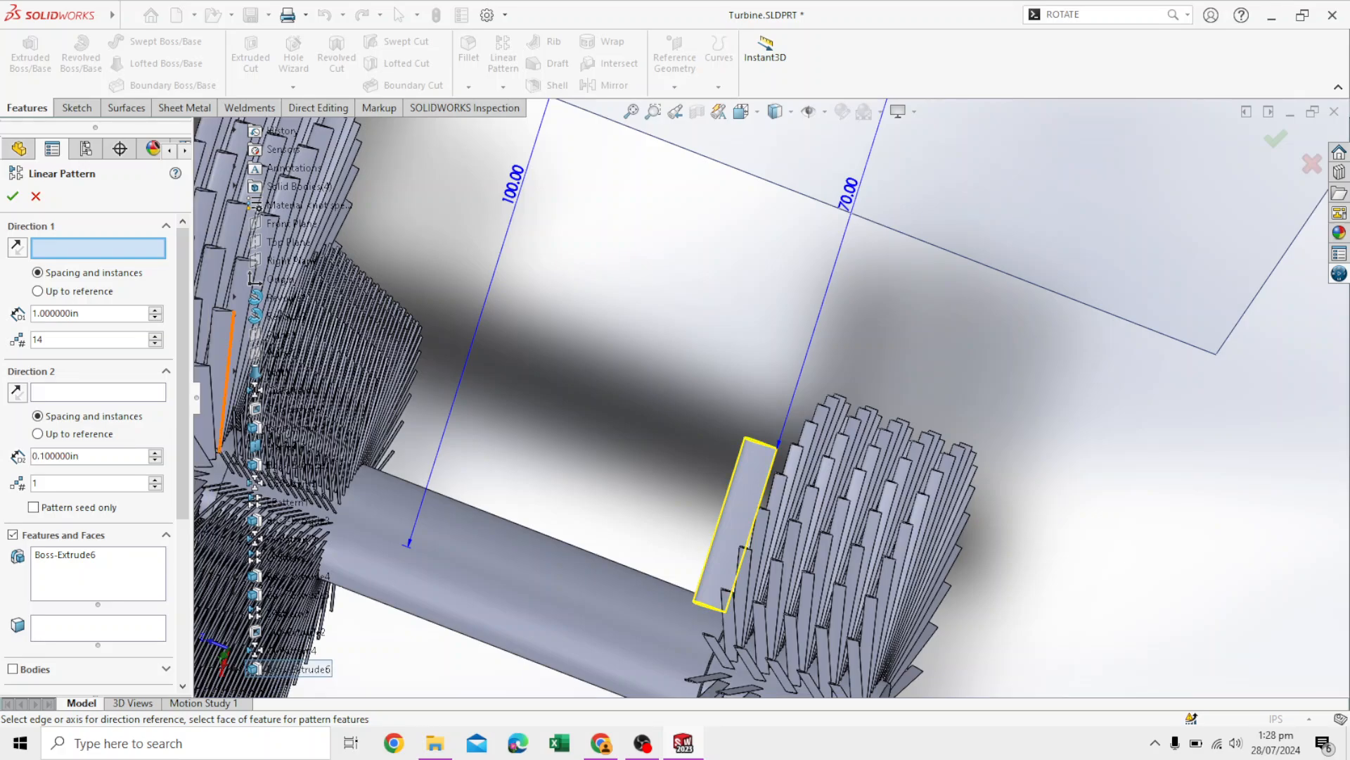
click(483, 559)
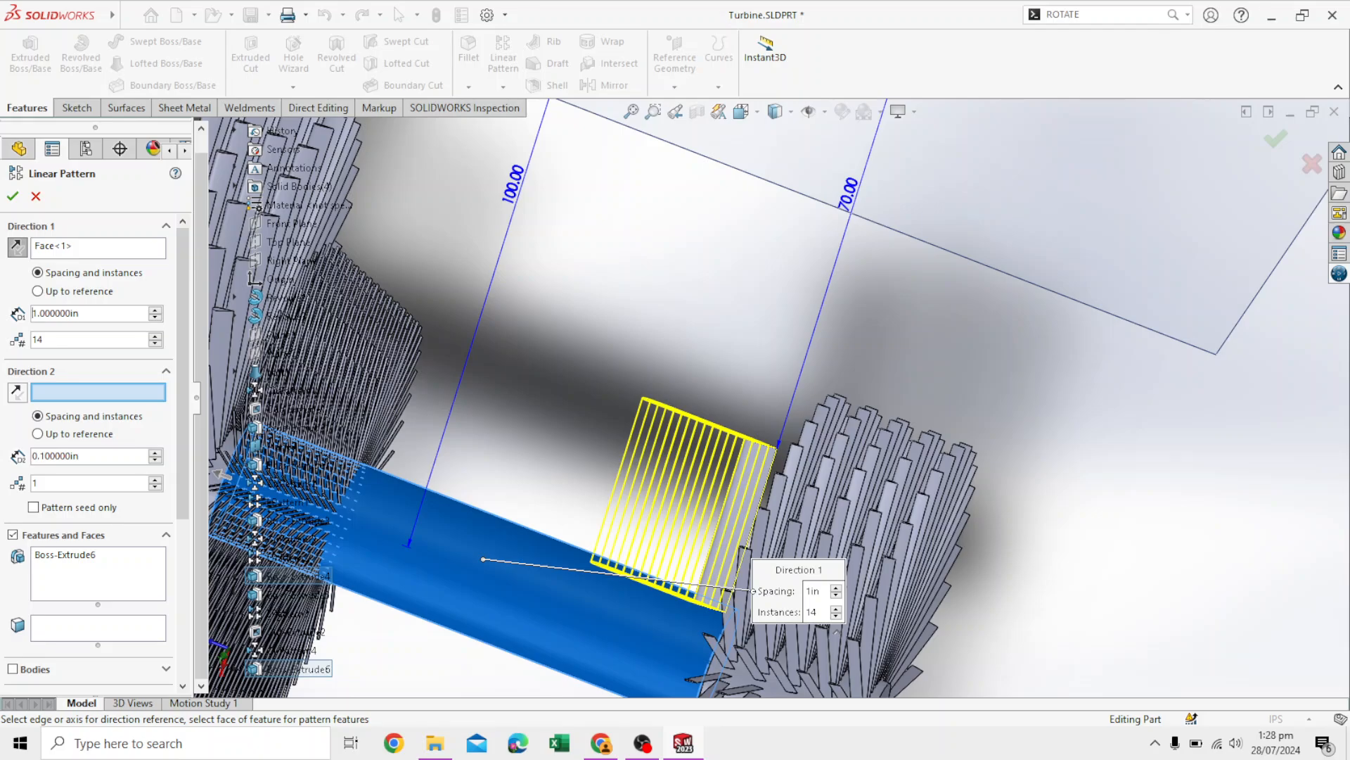
click(58, 314)
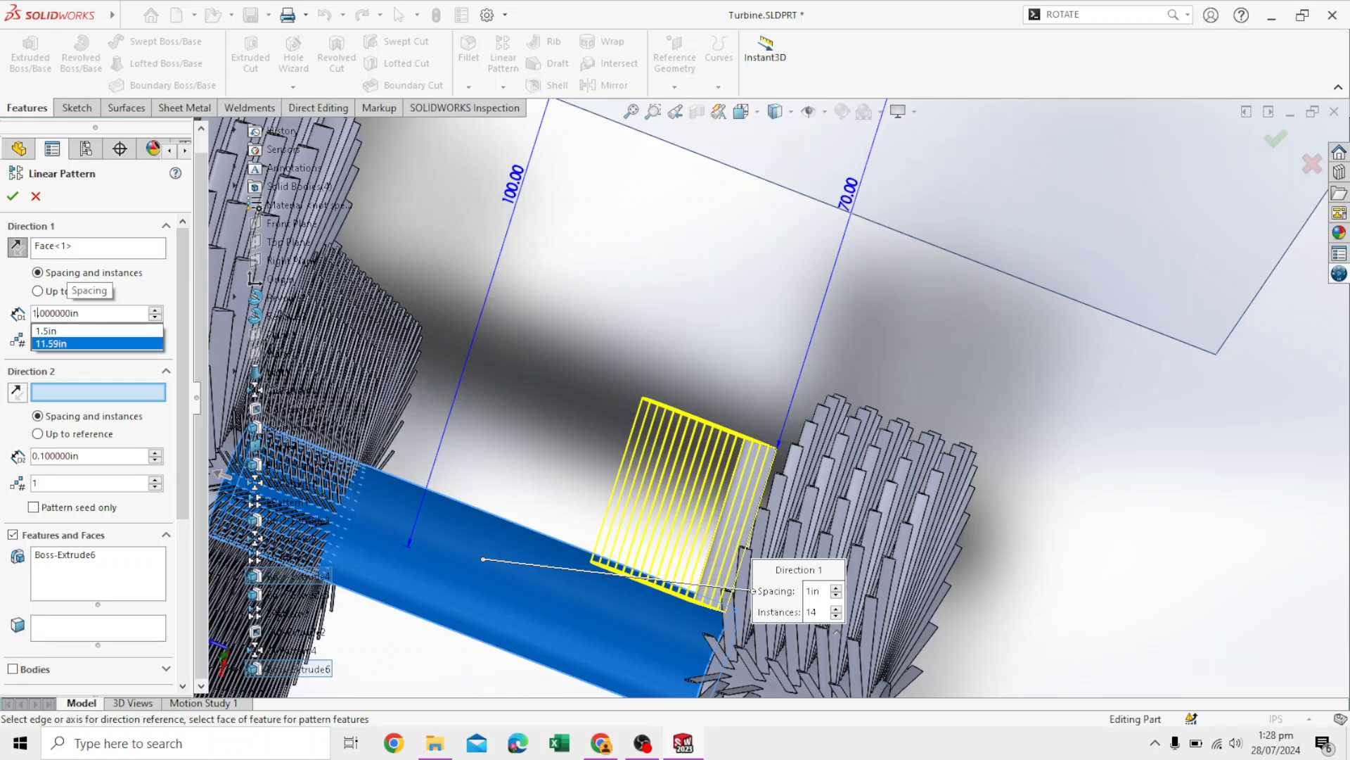
text(4)
key(Return)
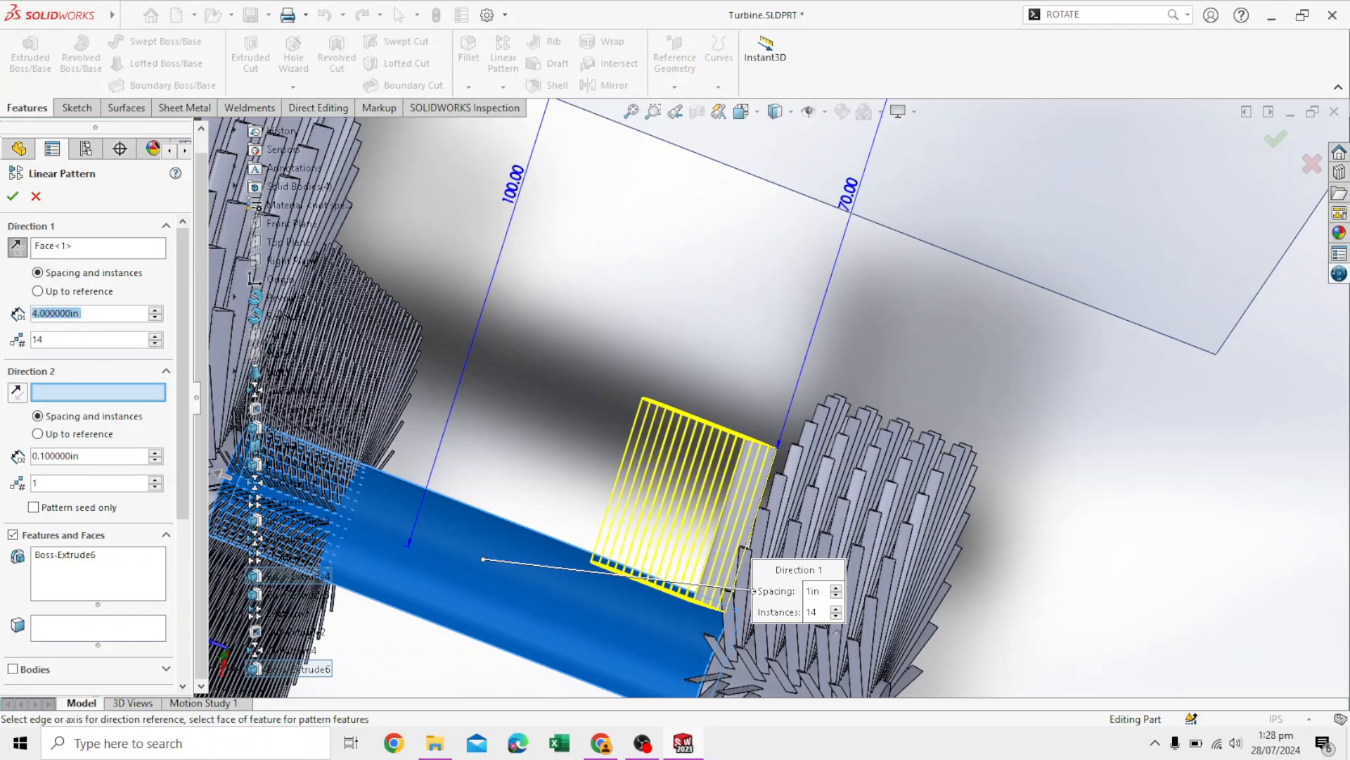
click(46, 340)
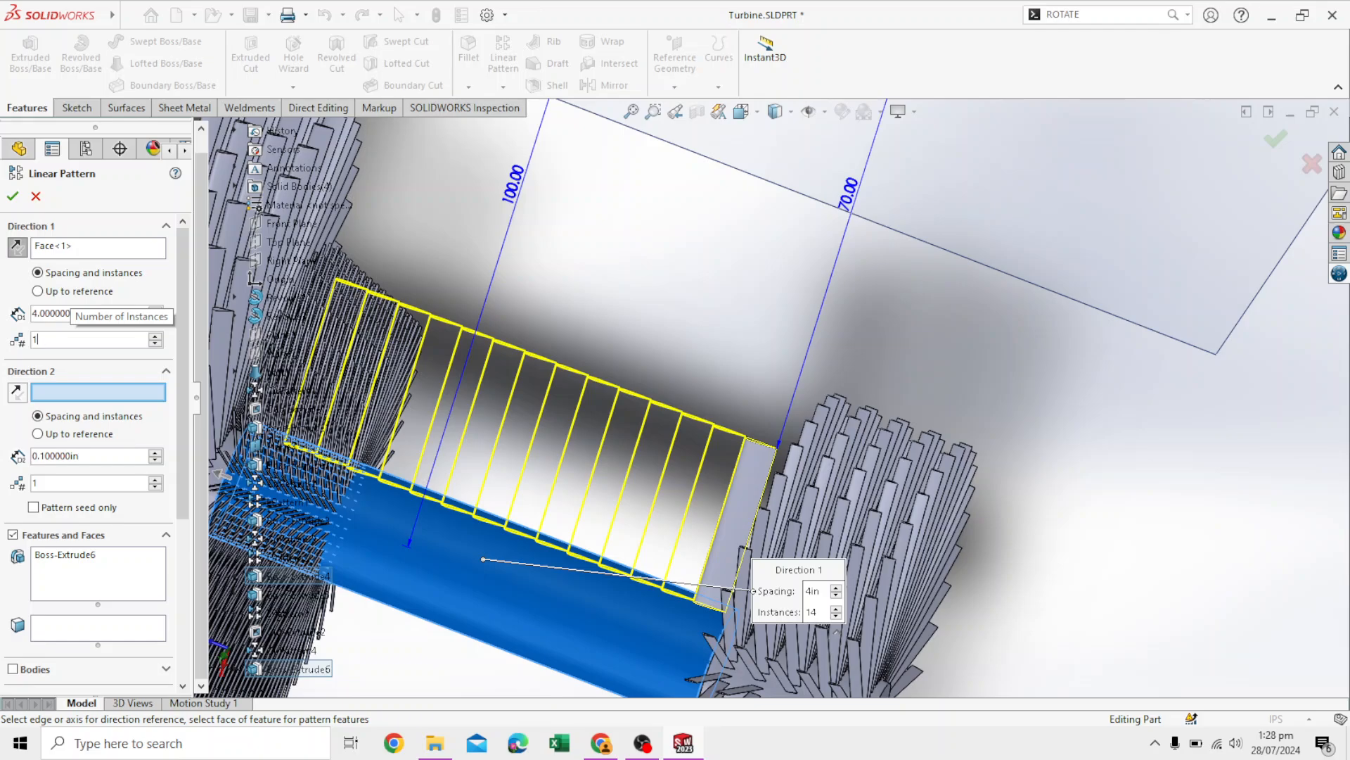
key(BackSpace)
text(2)
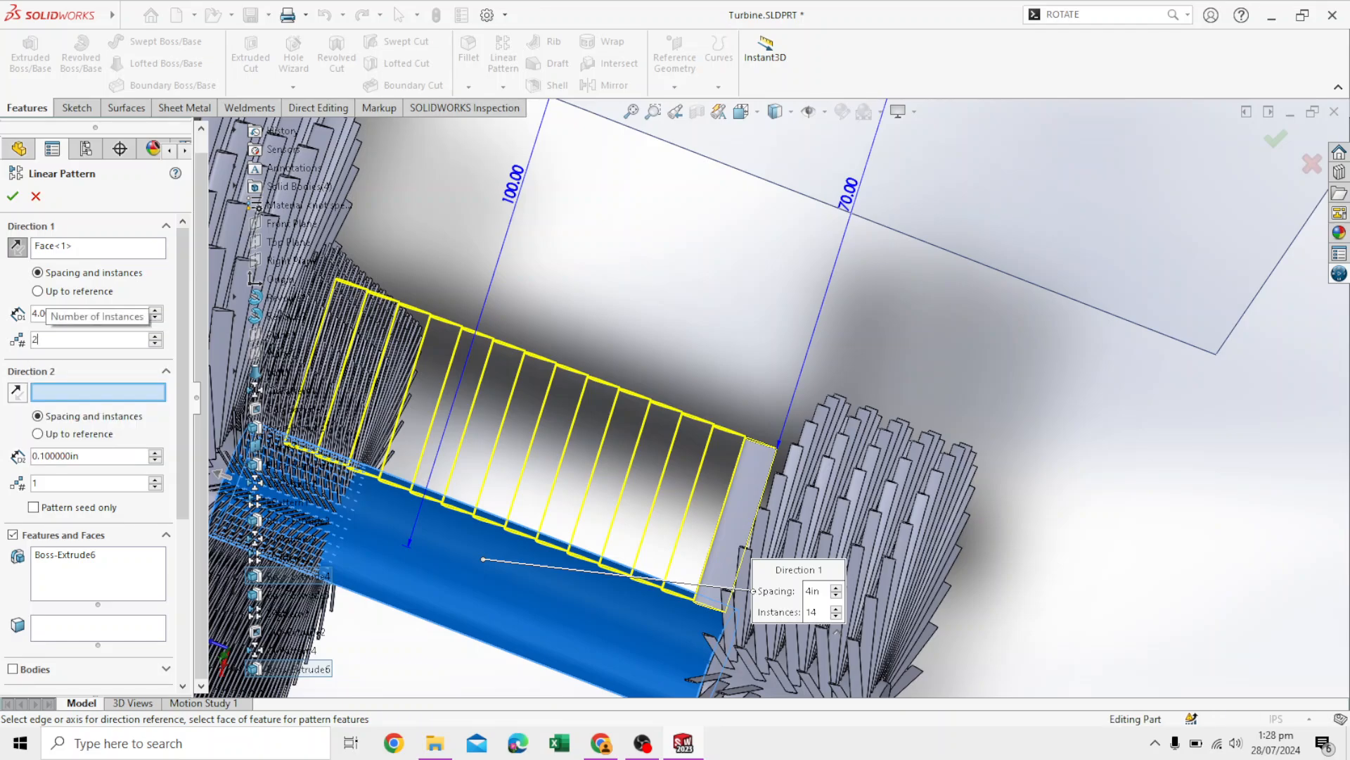
key(Return)
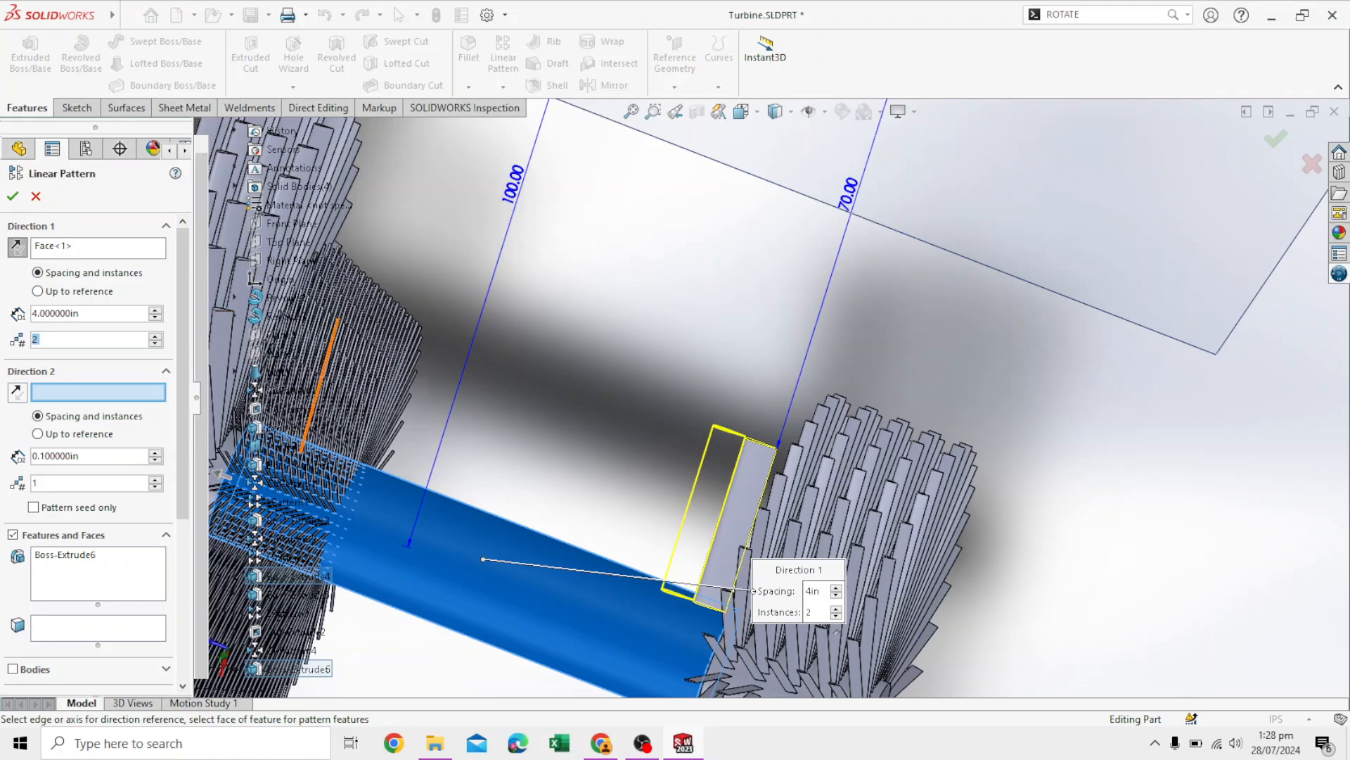
- Set the blade pattern's spacing to 5 in and create the linear pattern
scroll(765, 395, up, 1)
mouse_move(765, 395)
middle_down()
mouse_move(716, 408)
mouse_move(750, 414)
mouse_move(765, 398)
middle_up()
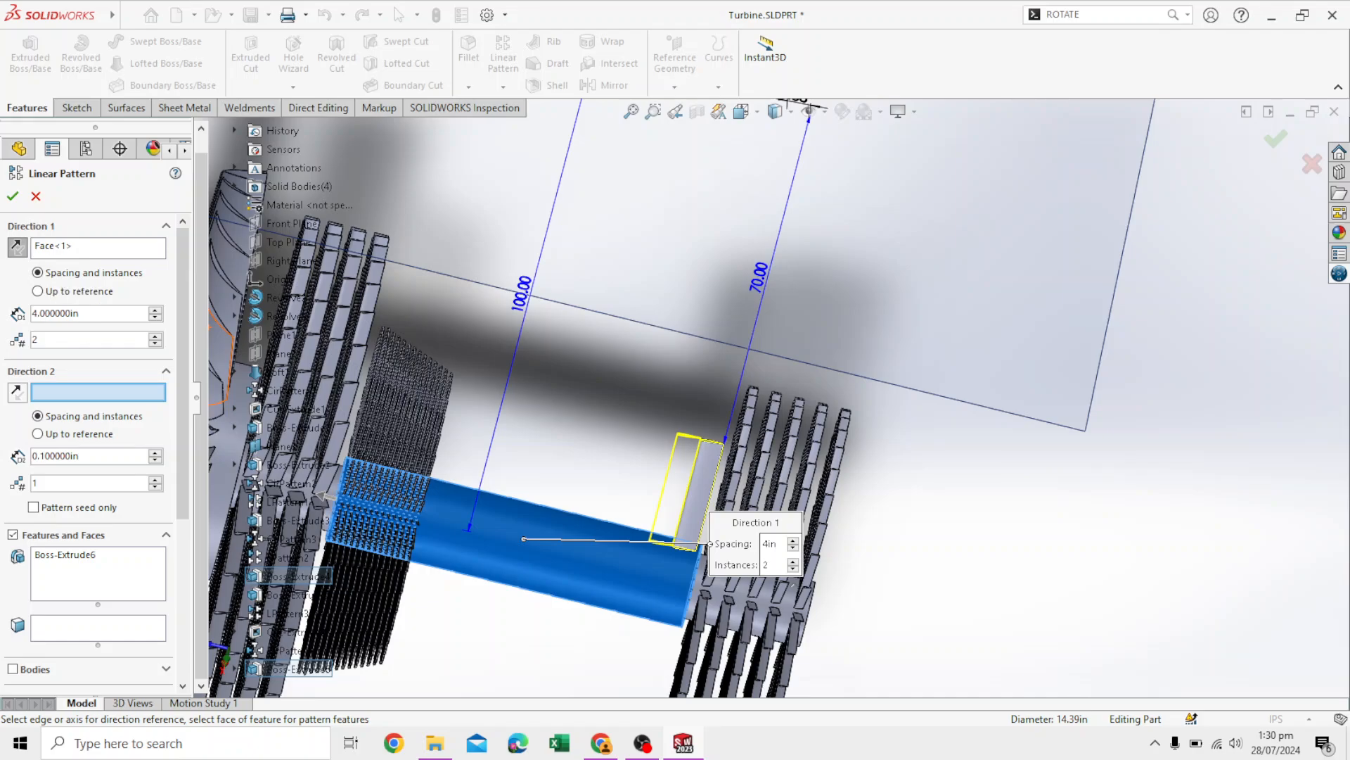
click(37, 313)
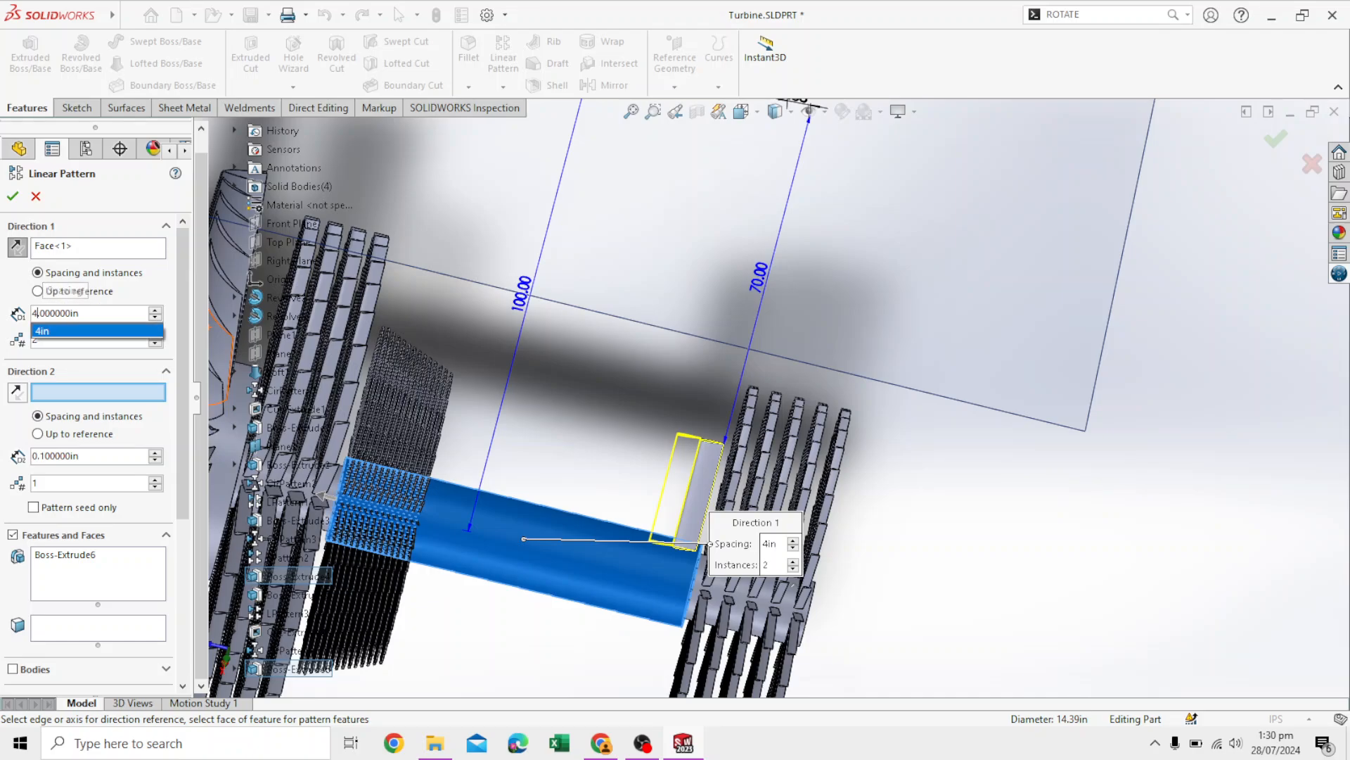
key(BackSpace)
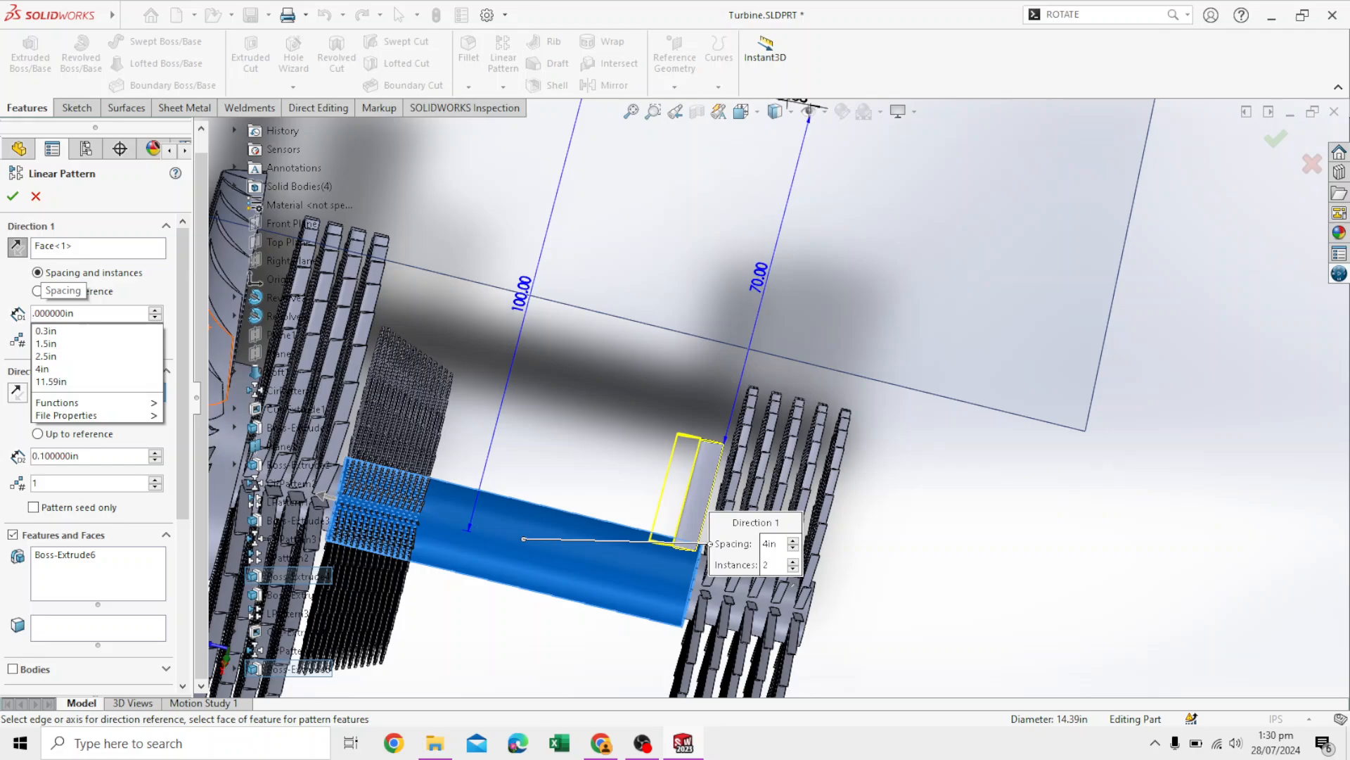
text(5)
key(Return)
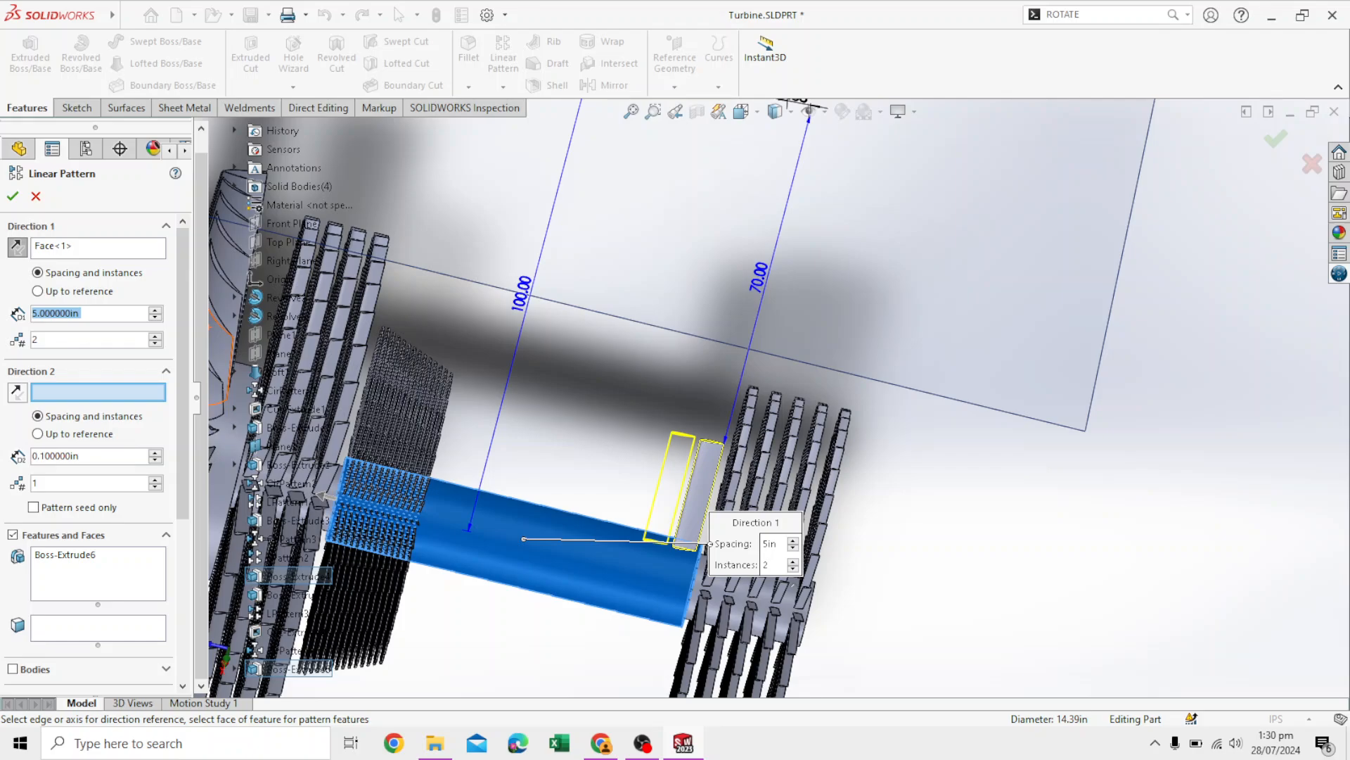
click(13, 196)
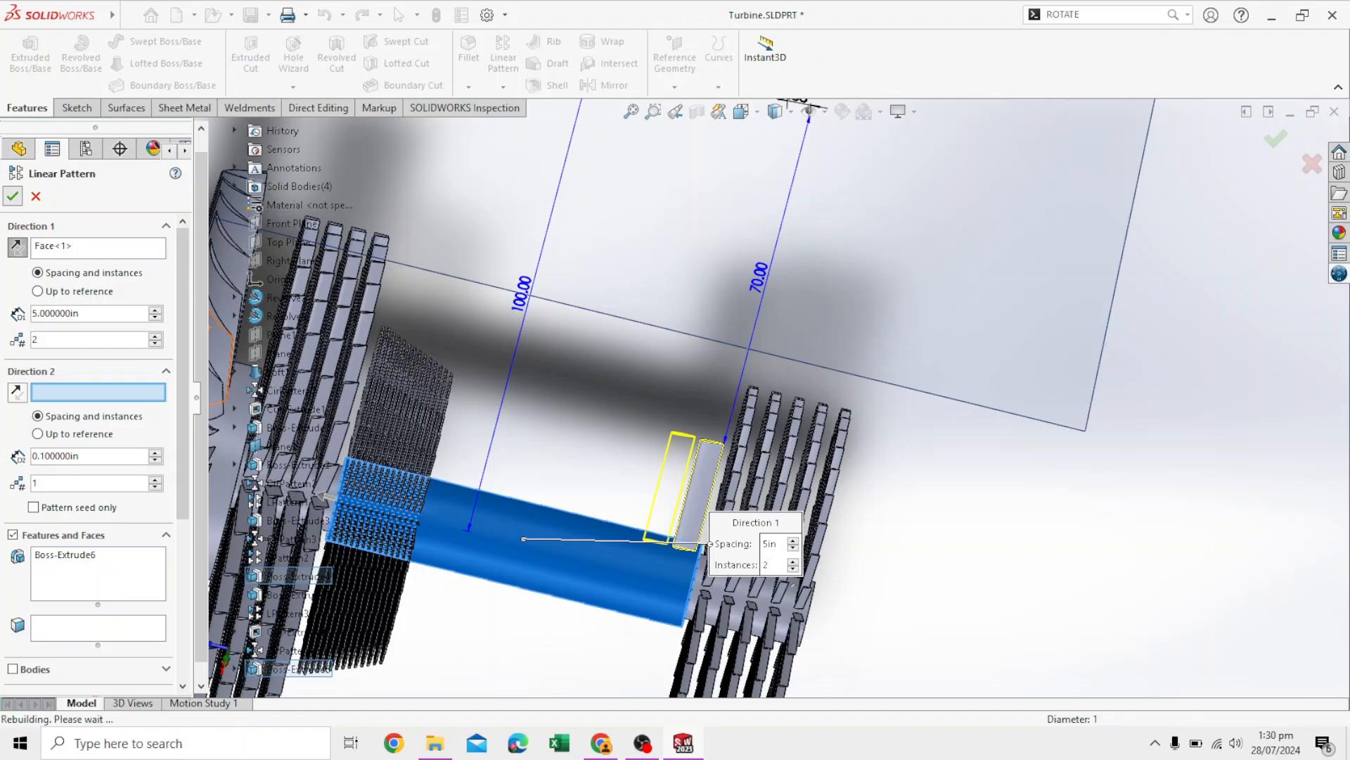
key(Return)
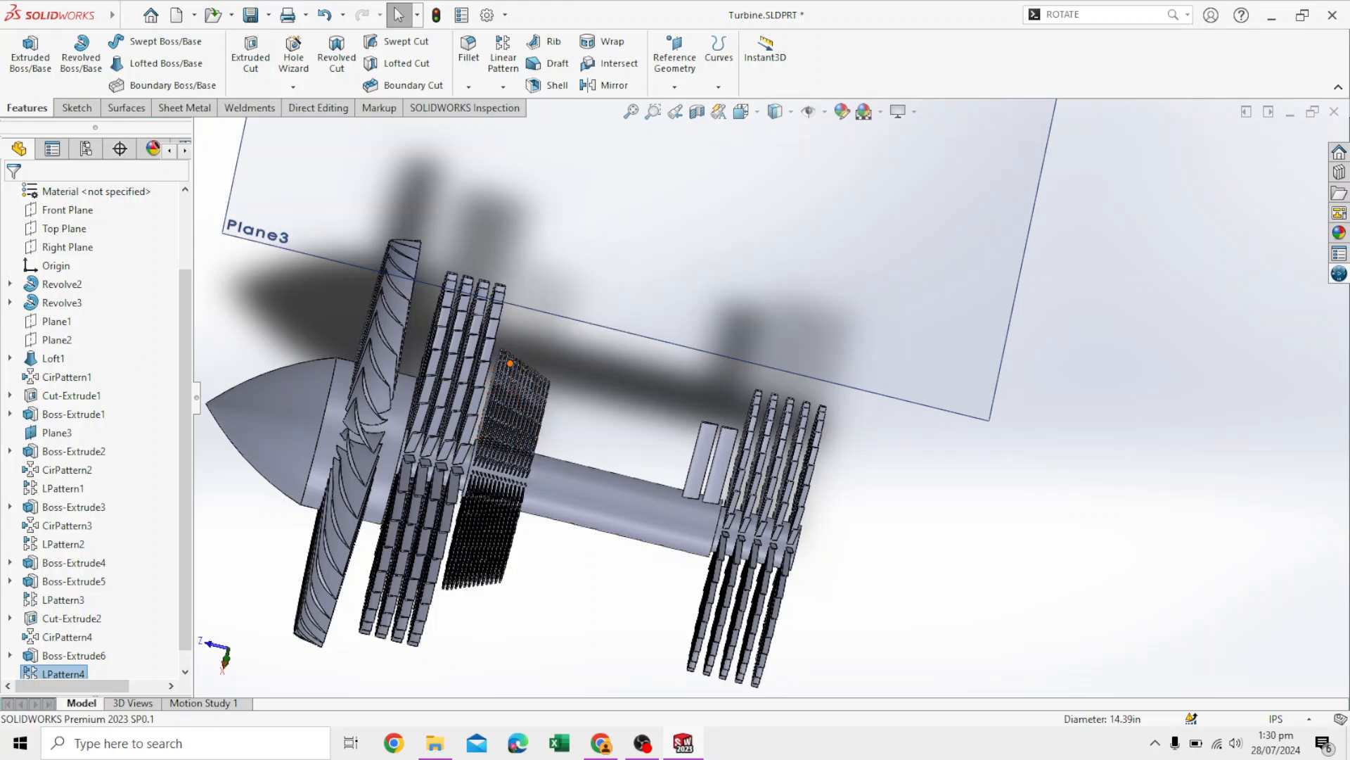
- On the Top Plane, sketch a vertical line about 5.7 in long outside the first blade's tip and a horizontal line about 1.17 in from its lower end
click(62, 229)
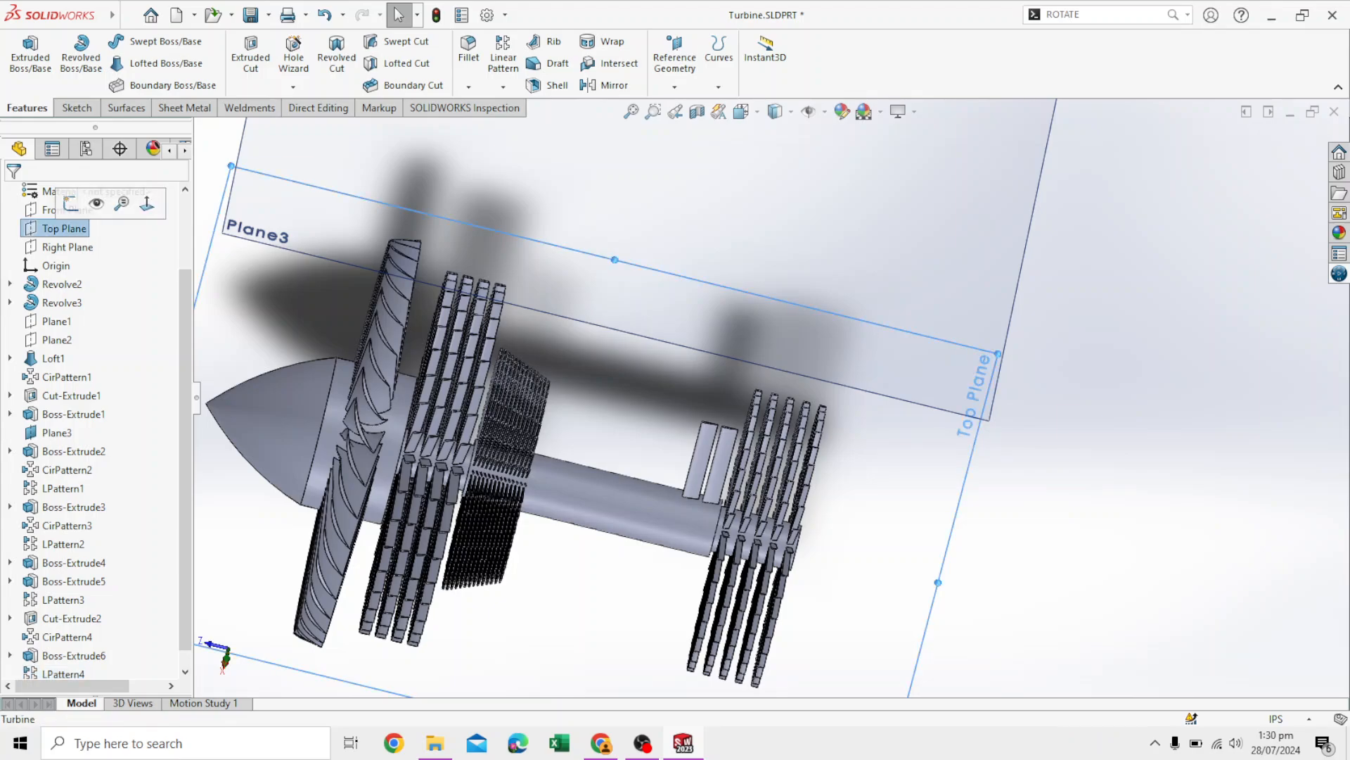
click(71, 203)
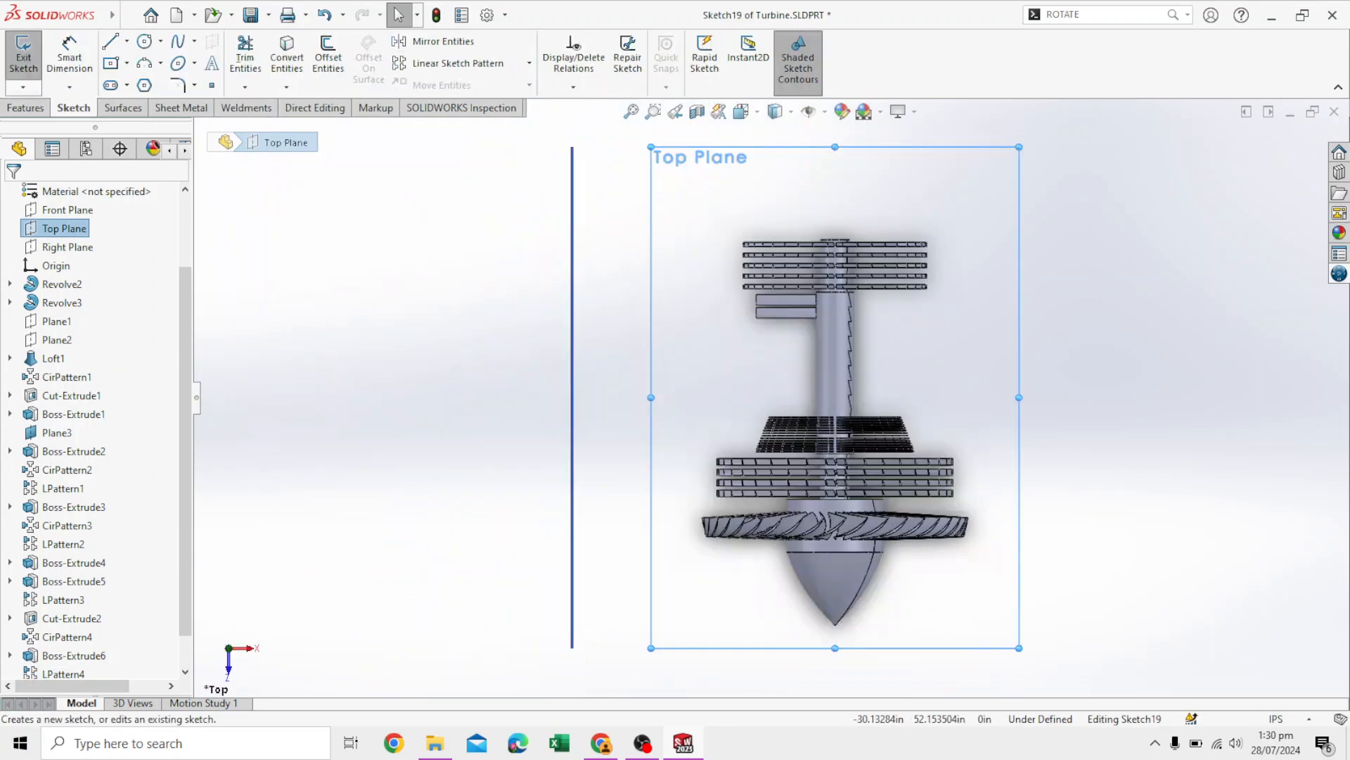
scroll(760, 307, down, 3)
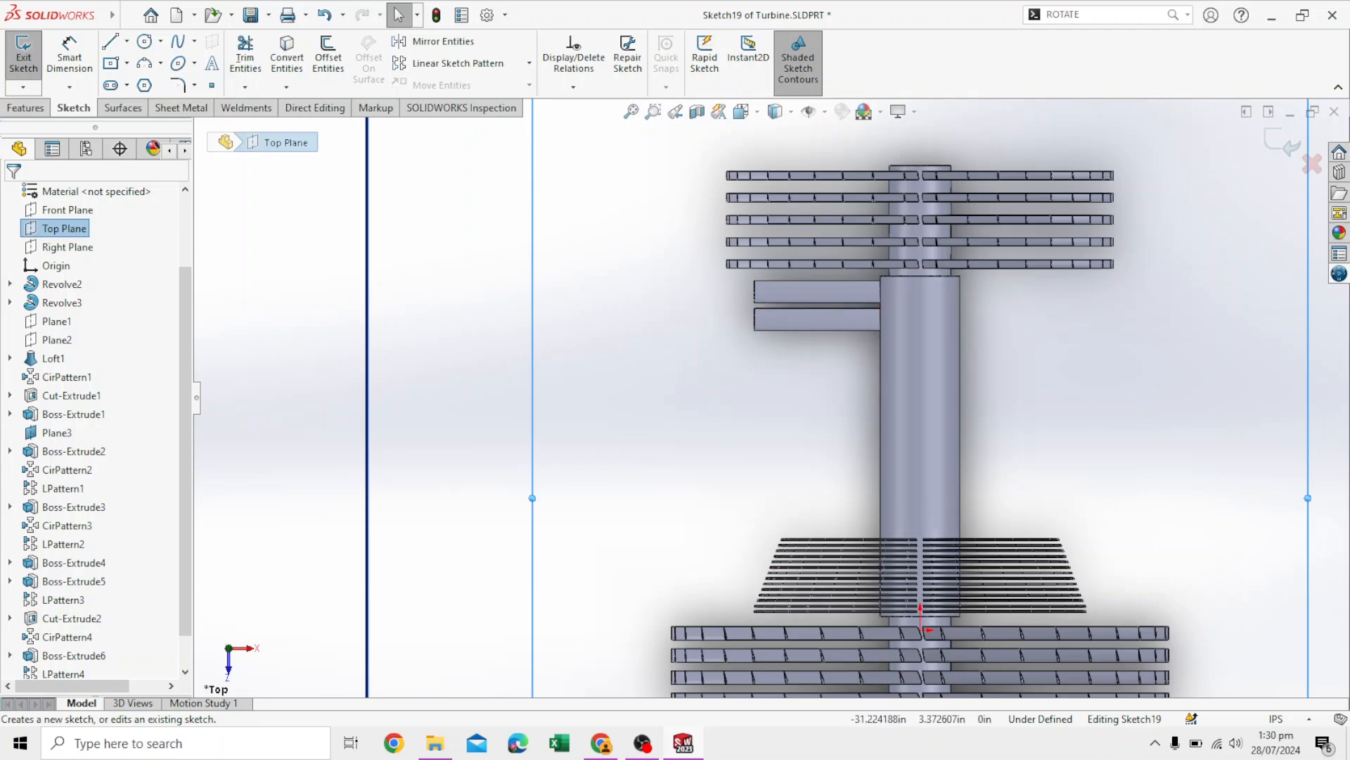
scroll(720, 249, down, 3)
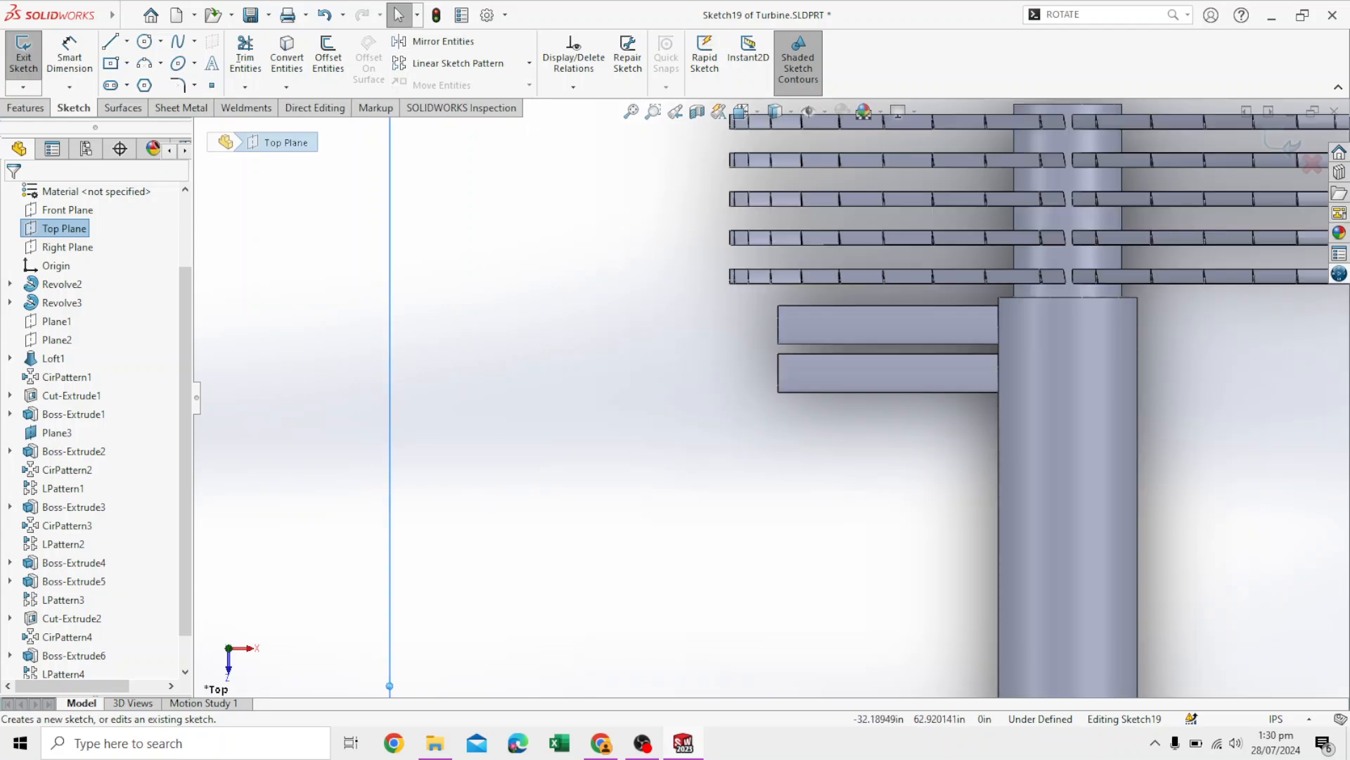
scroll(798, 307, down, 1)
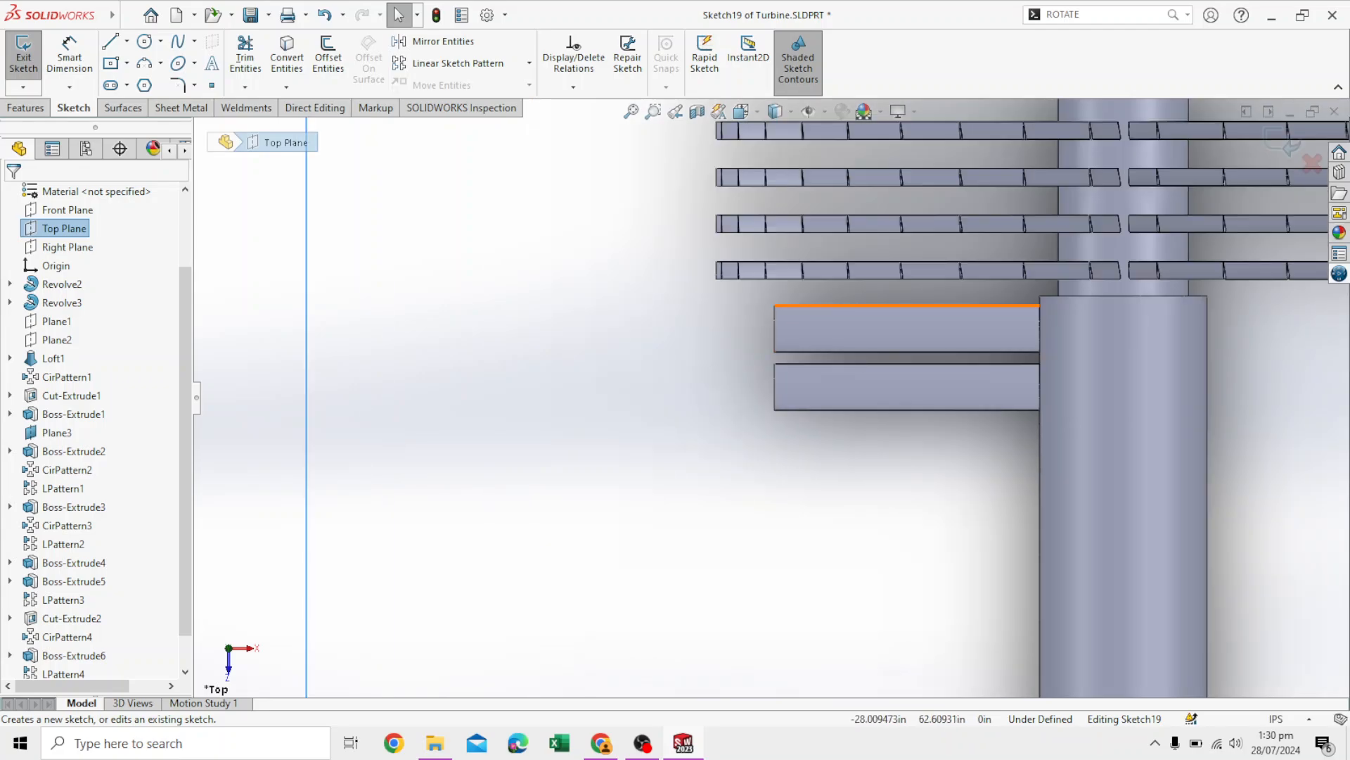
scroll(718, 298, down, 1)
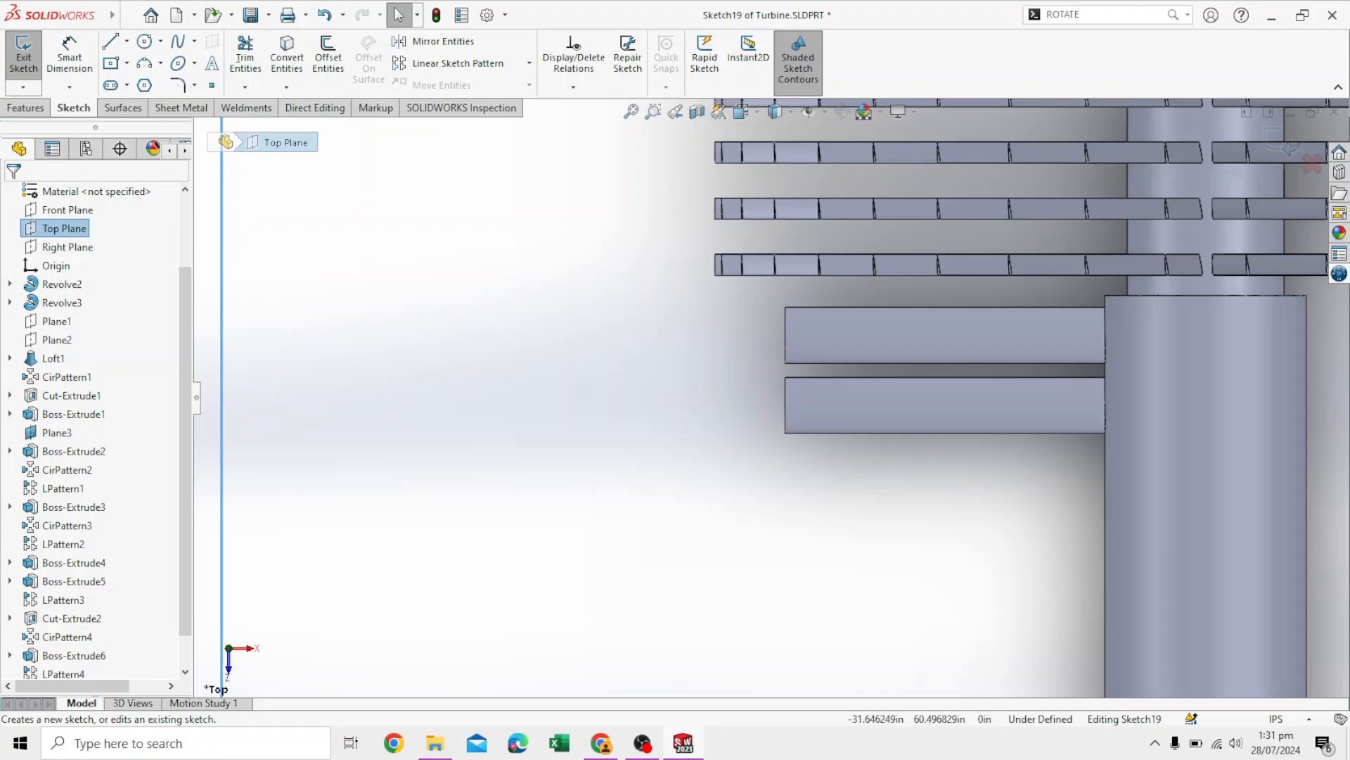
scroll(753, 325, down, 3)
key(l)
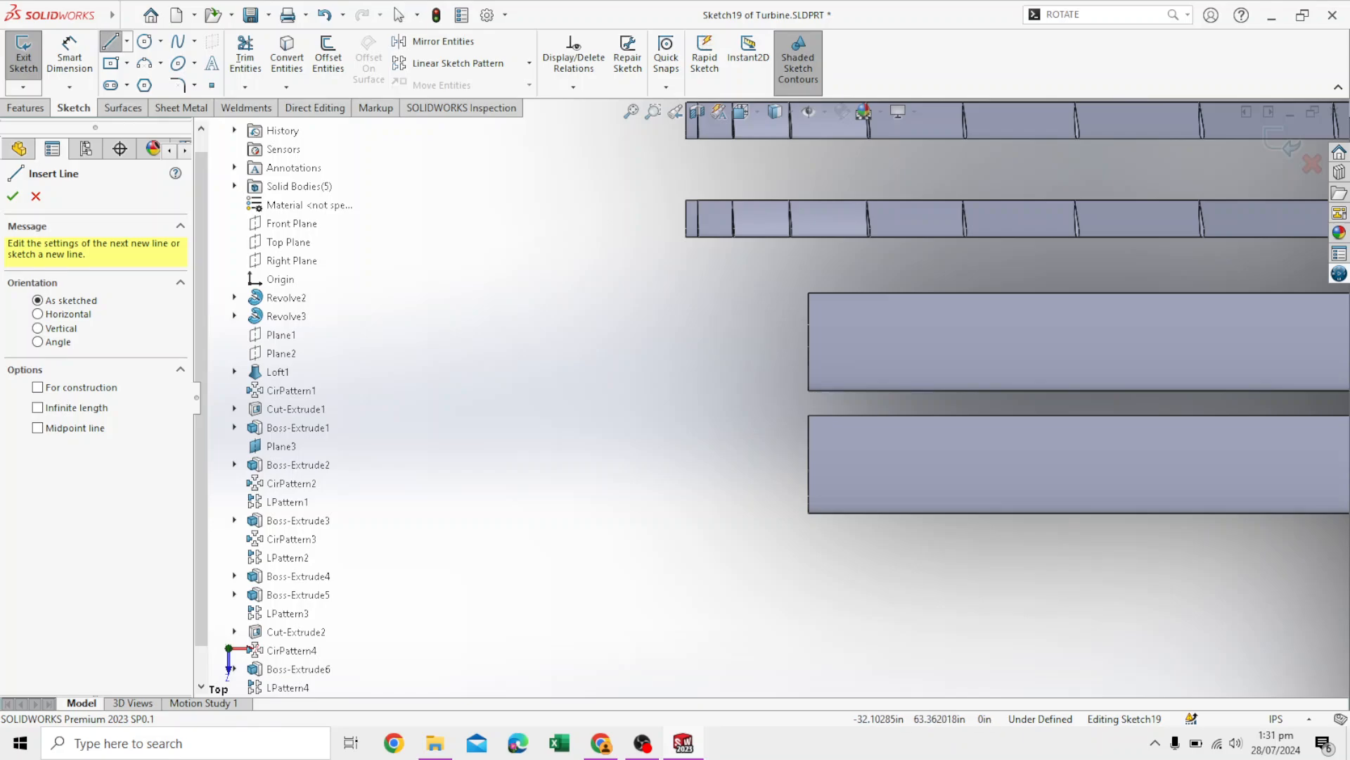
click(753, 282)
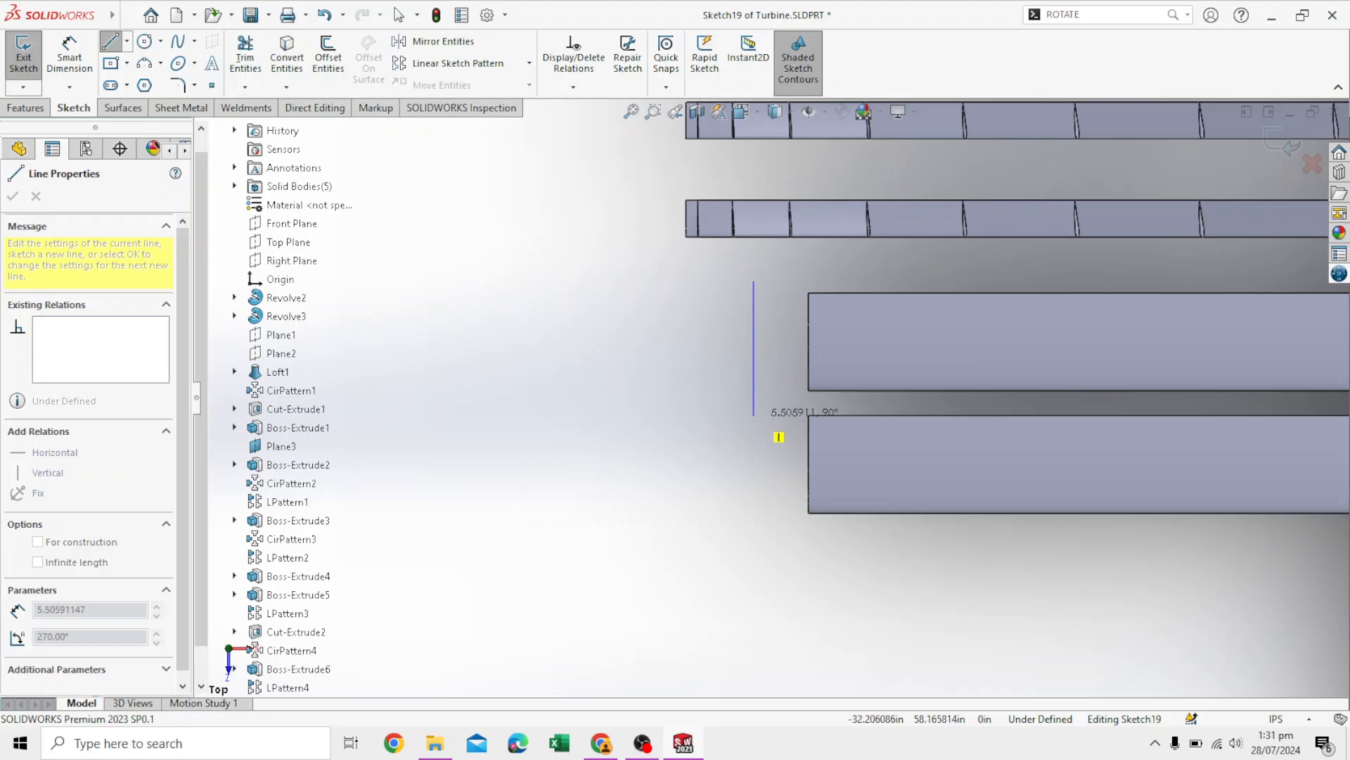
click(754, 421)
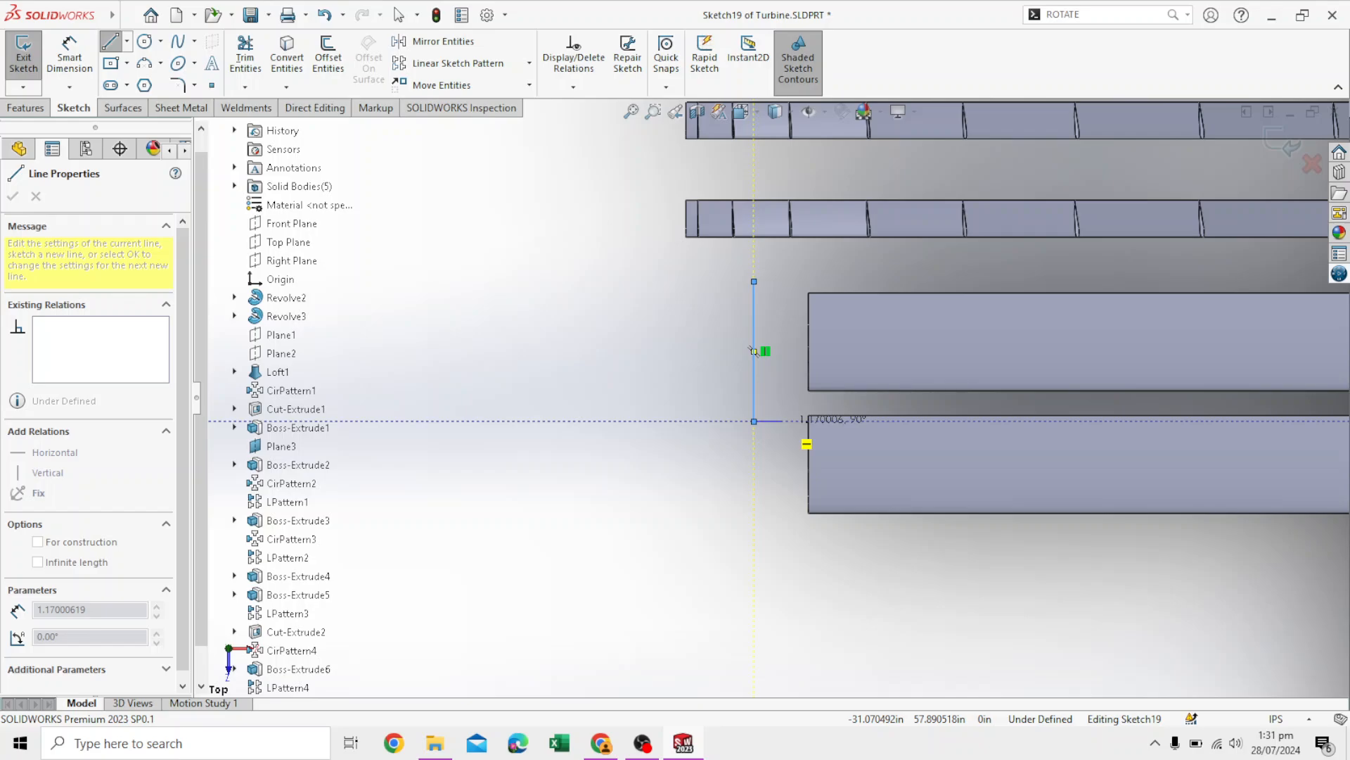
click(782, 421)
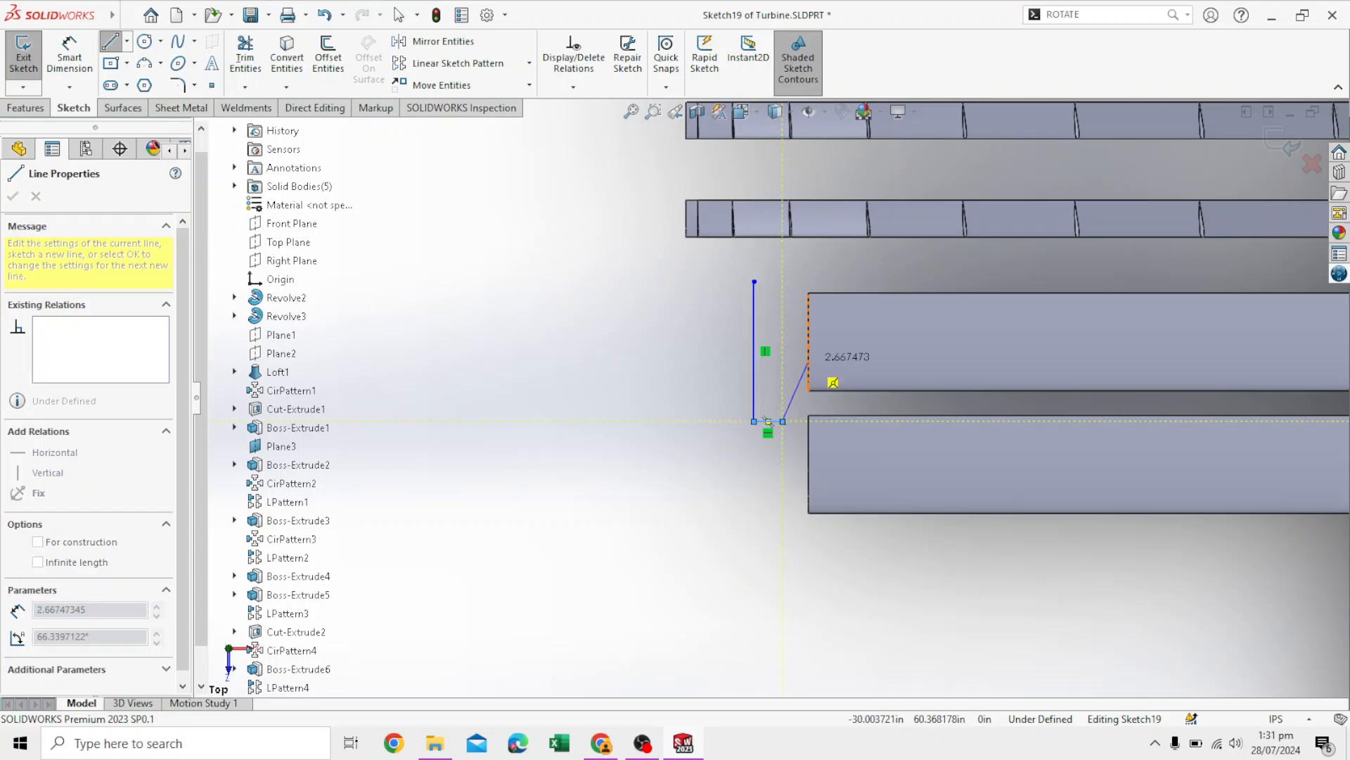
key(Escape)
key(Escape)
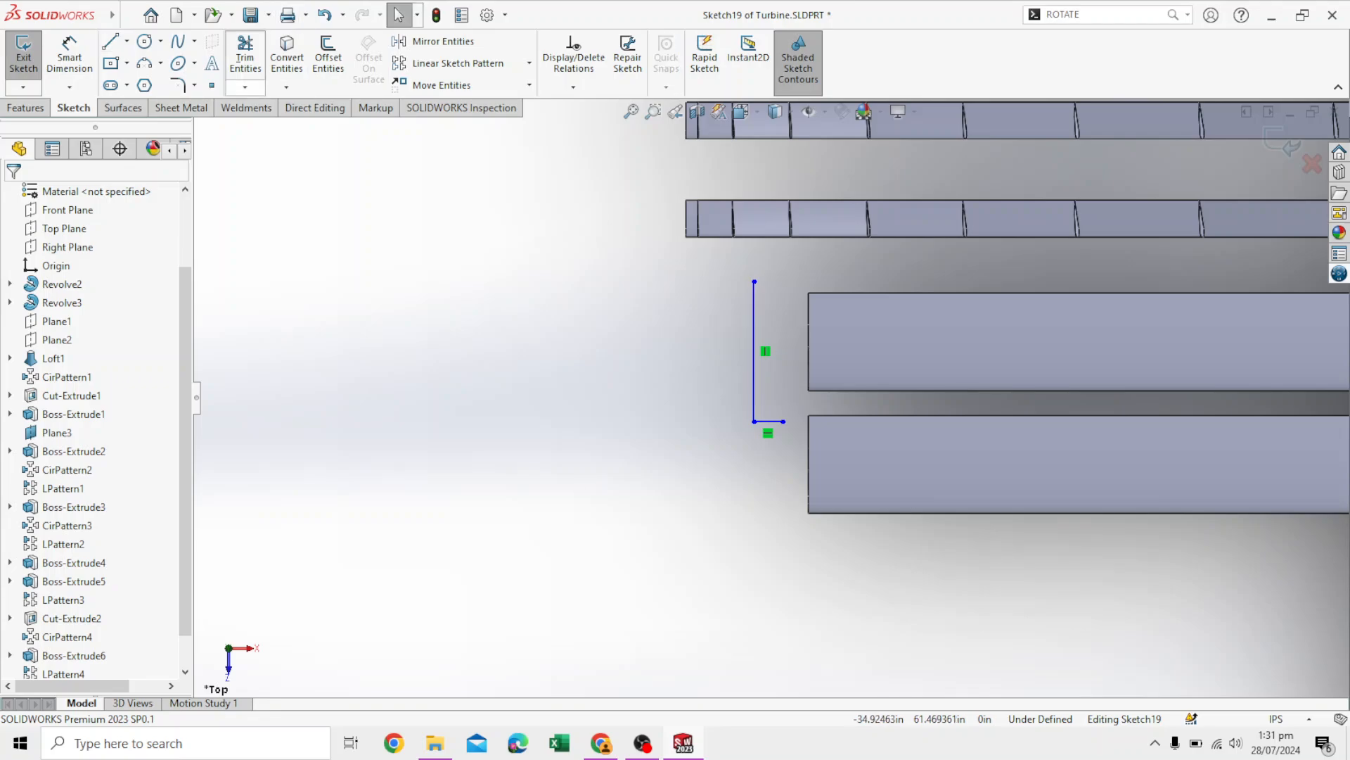
- Draw a two-point spline across the blade tip from the short line's end, and close the profile with a horizontal line about 5.6 in long
click(178, 42)
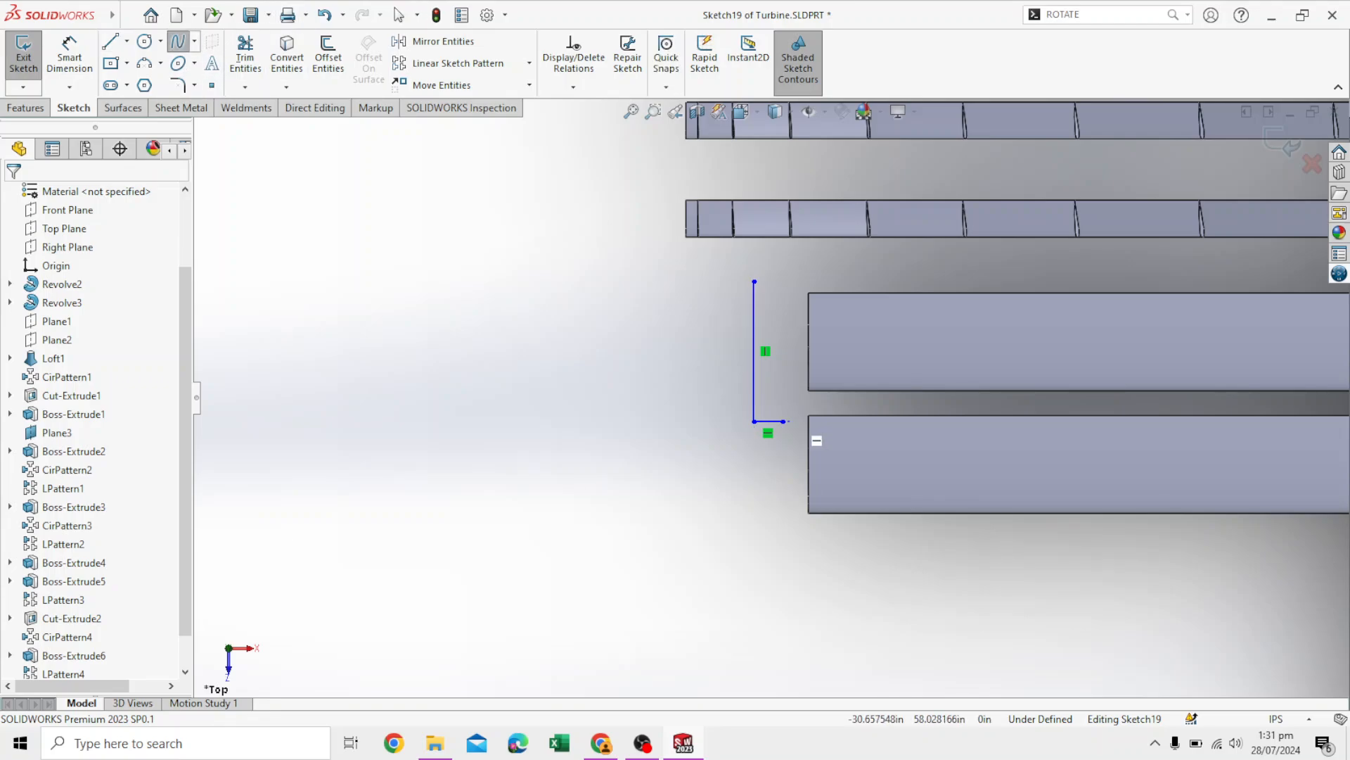
click(783, 421)
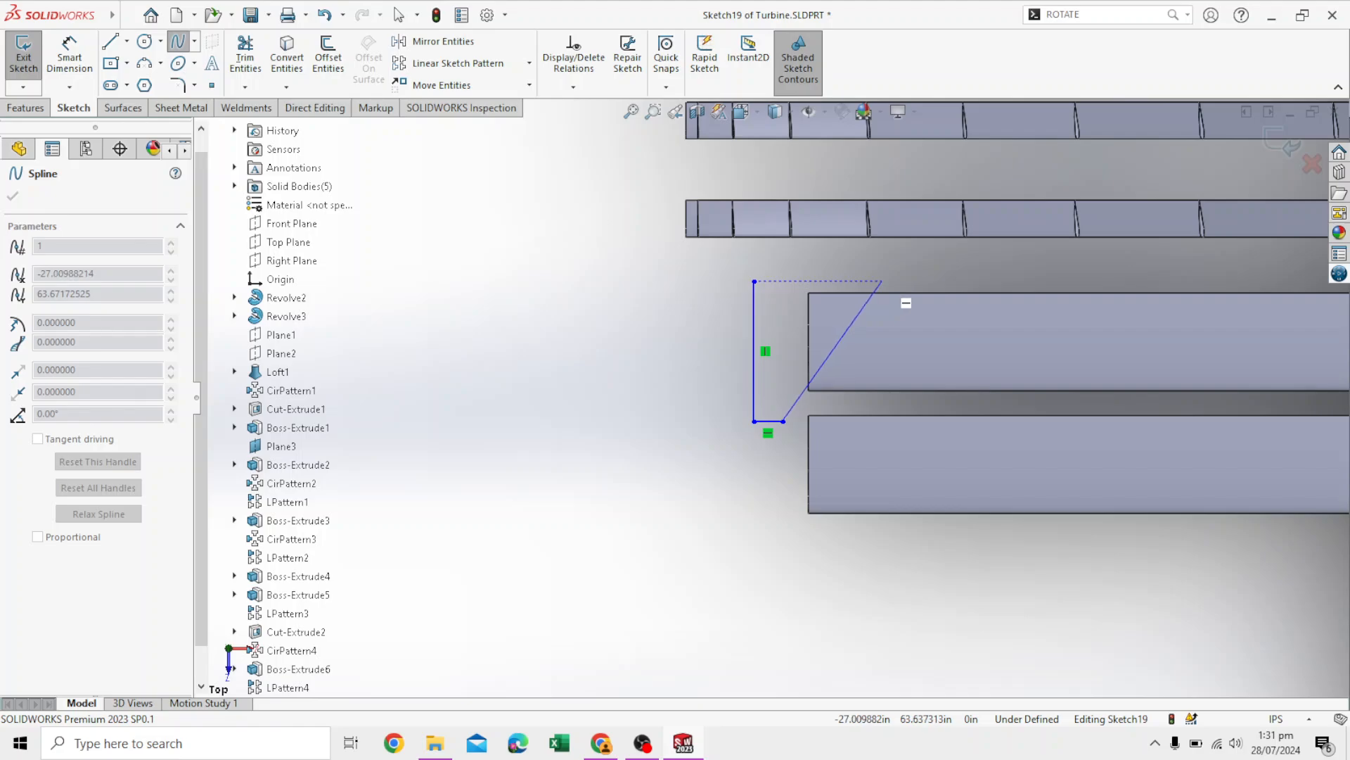
click(891, 281)
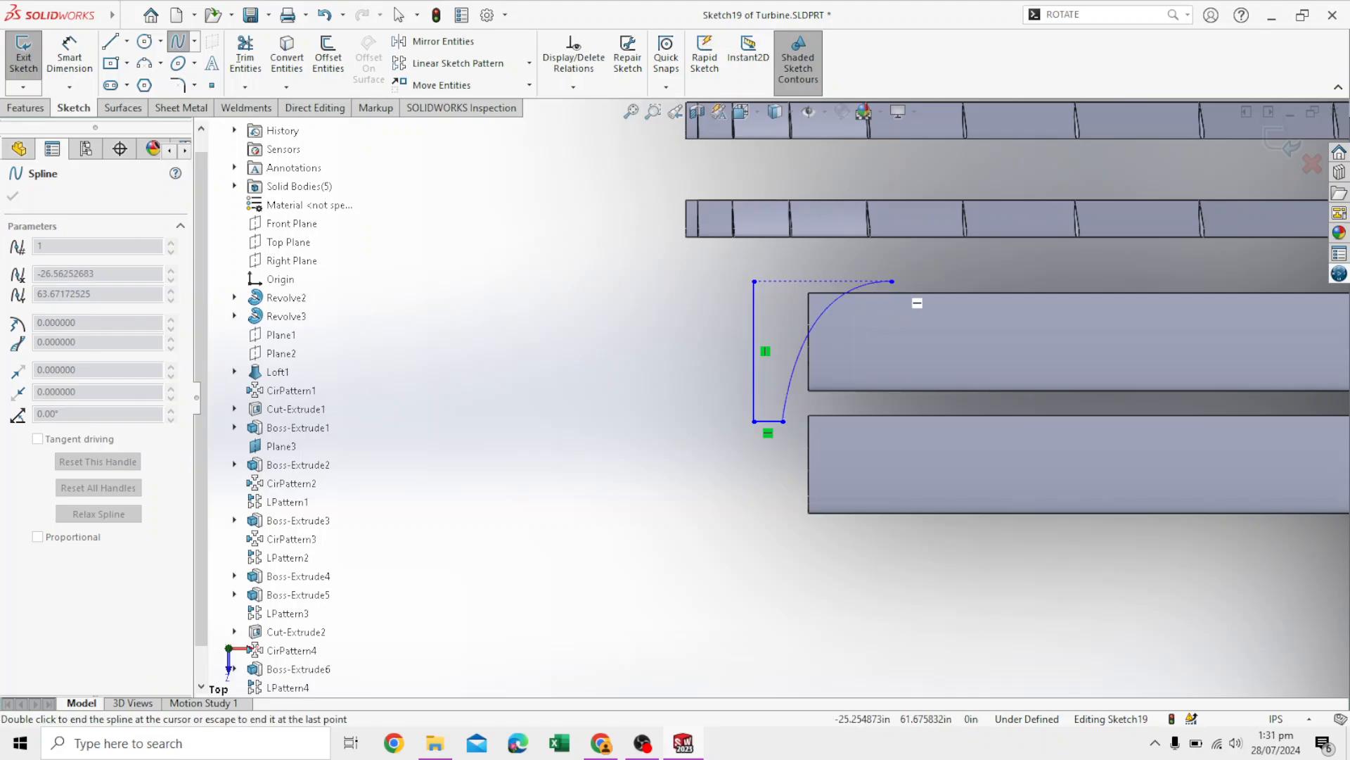
key(Escape)
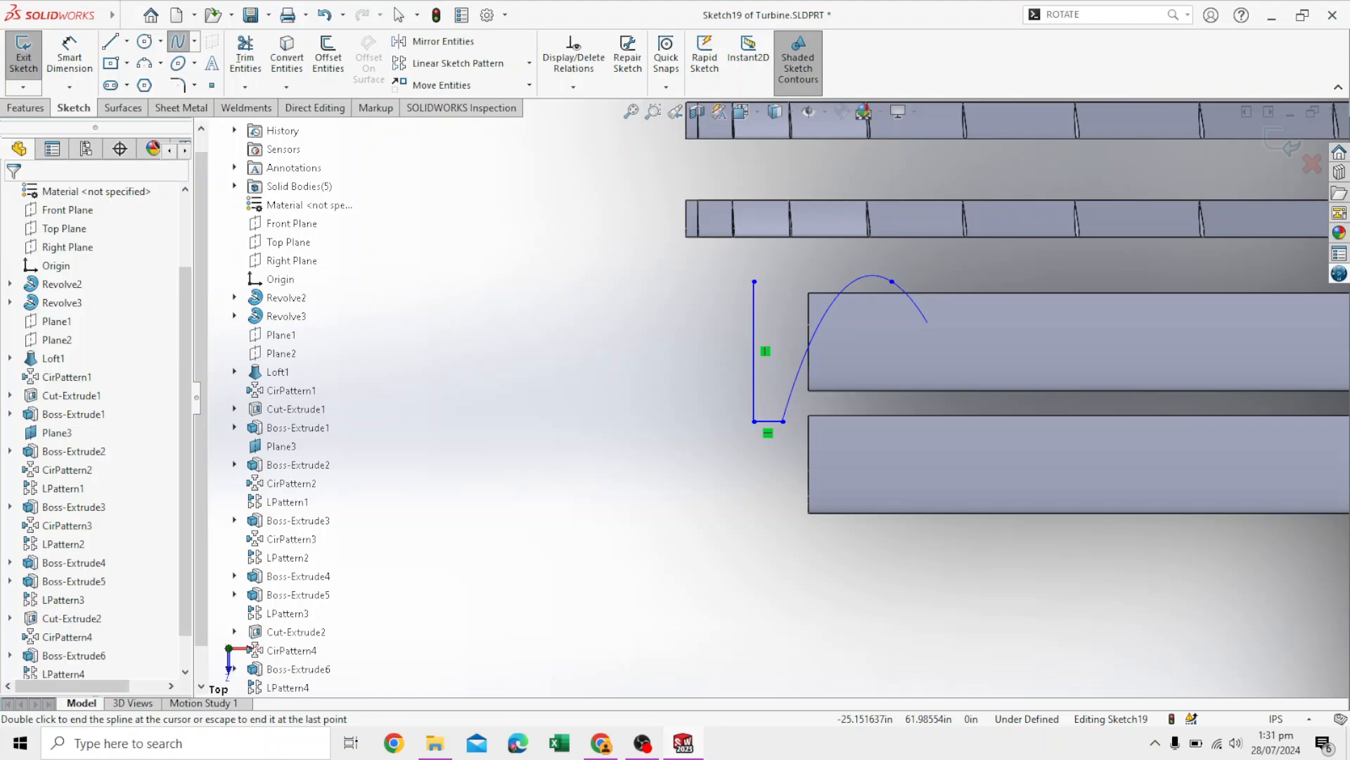
key(l)
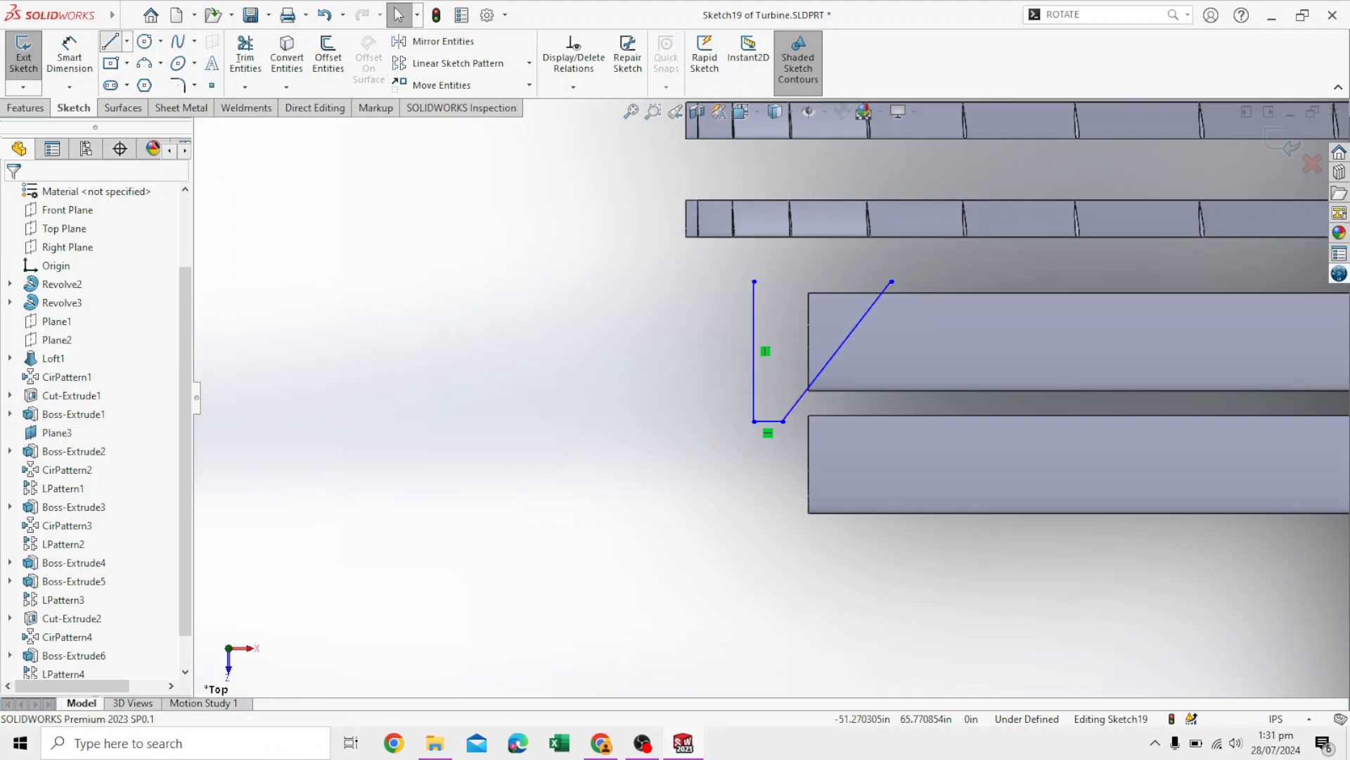
click(754, 281)
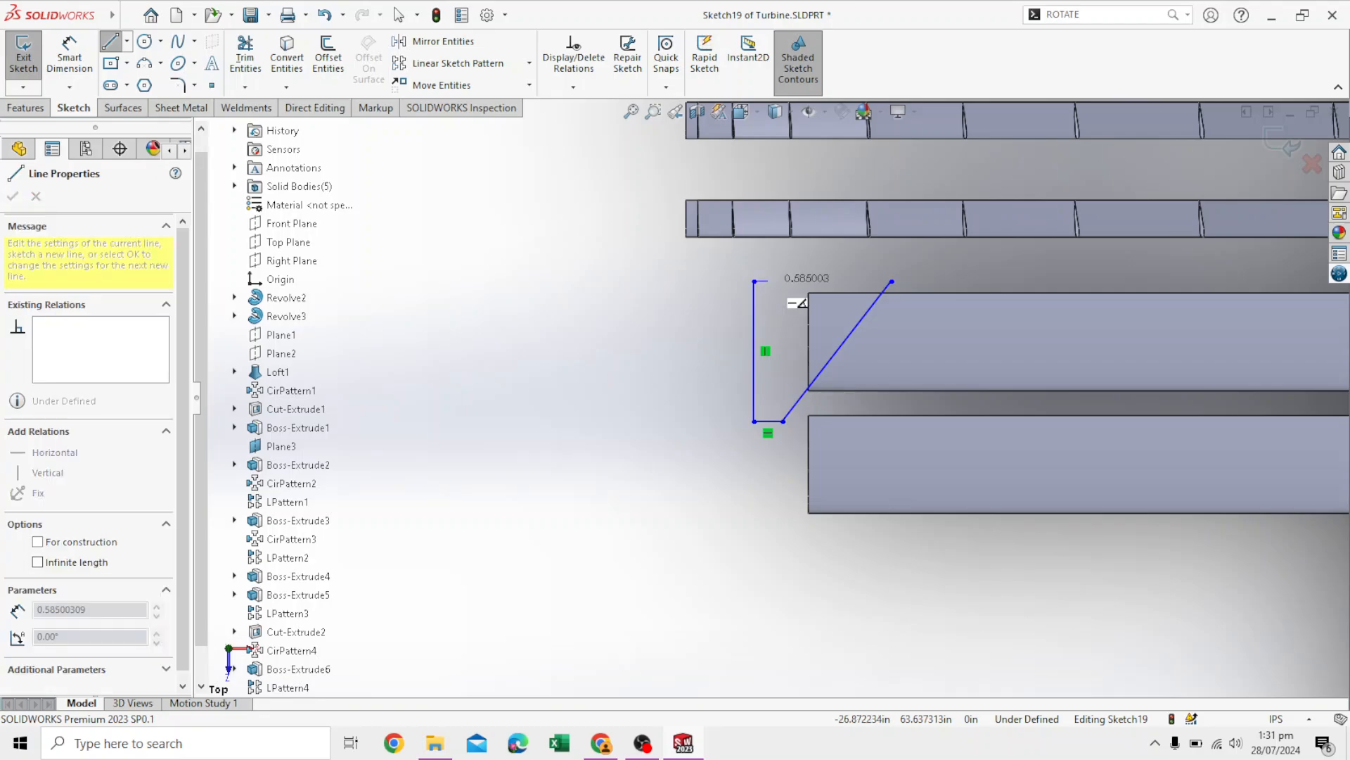
click(892, 281)
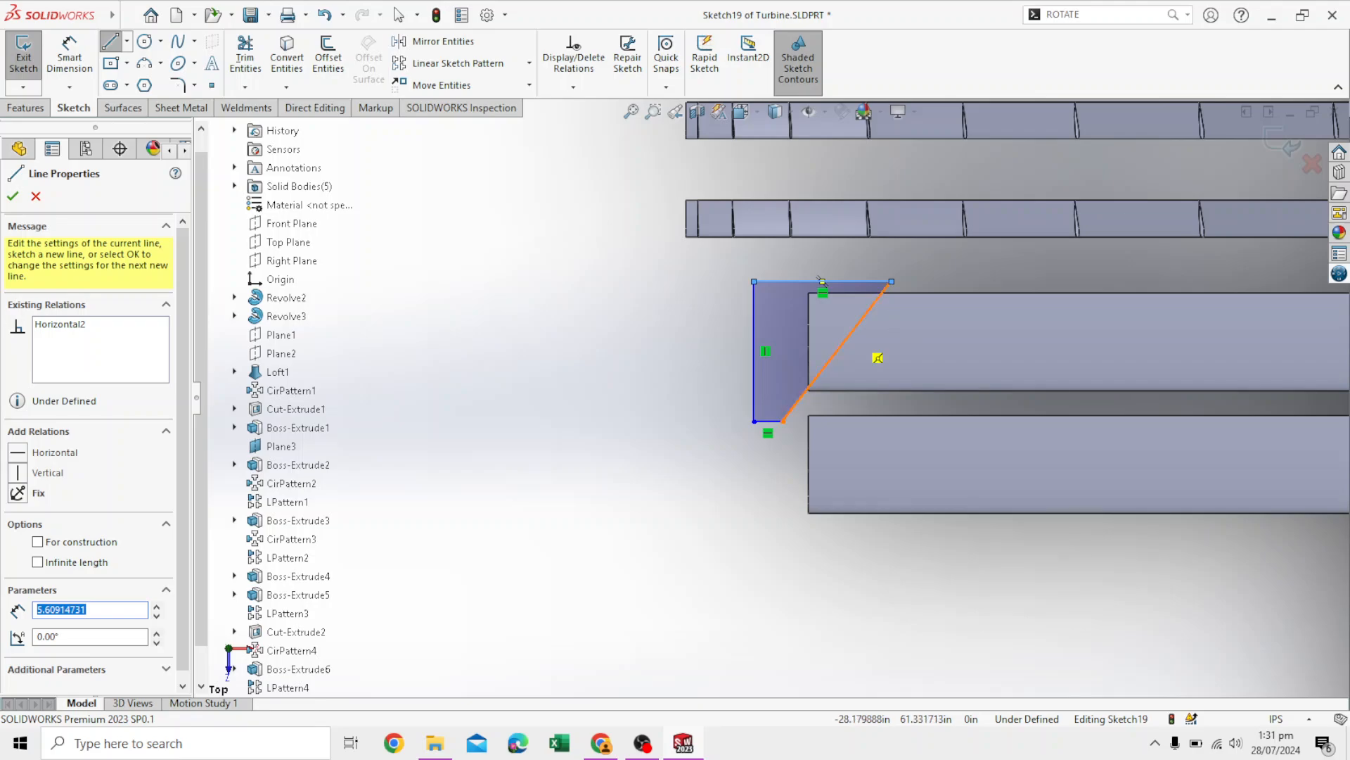
click(875, 360)
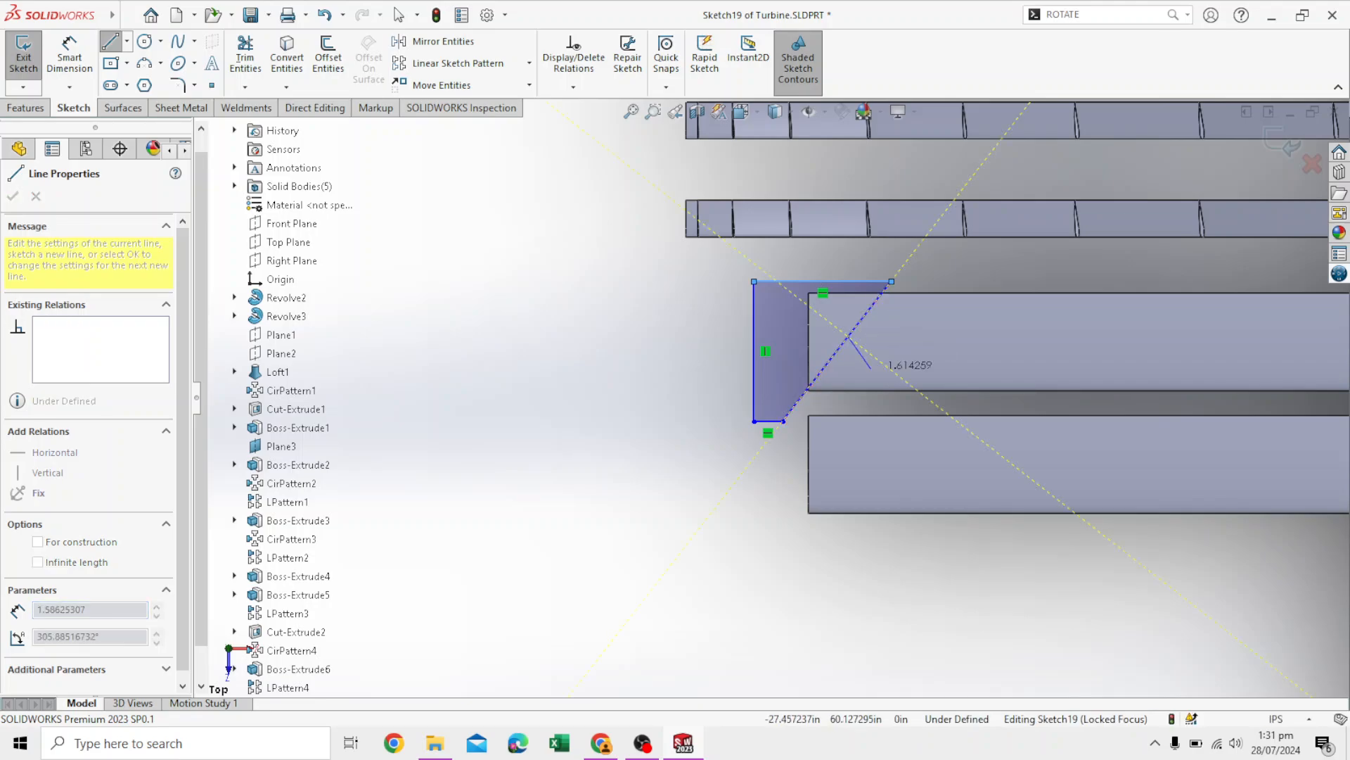
key(Escape)
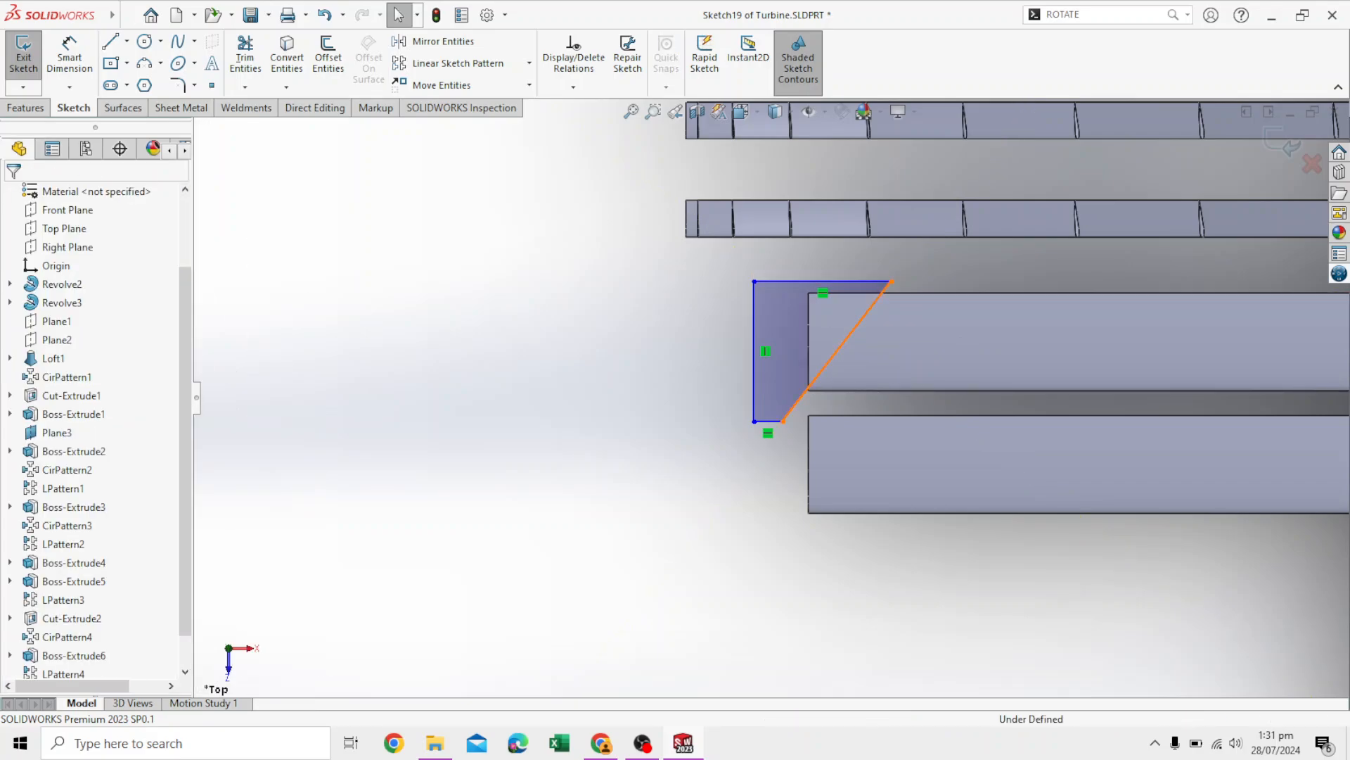
- Bow the spline slightly toward the vertical line by adjusting its lower tangent handle to about 58.6°, and finish the sketch
click(853, 331)
scroll(892, 329, down, 3)
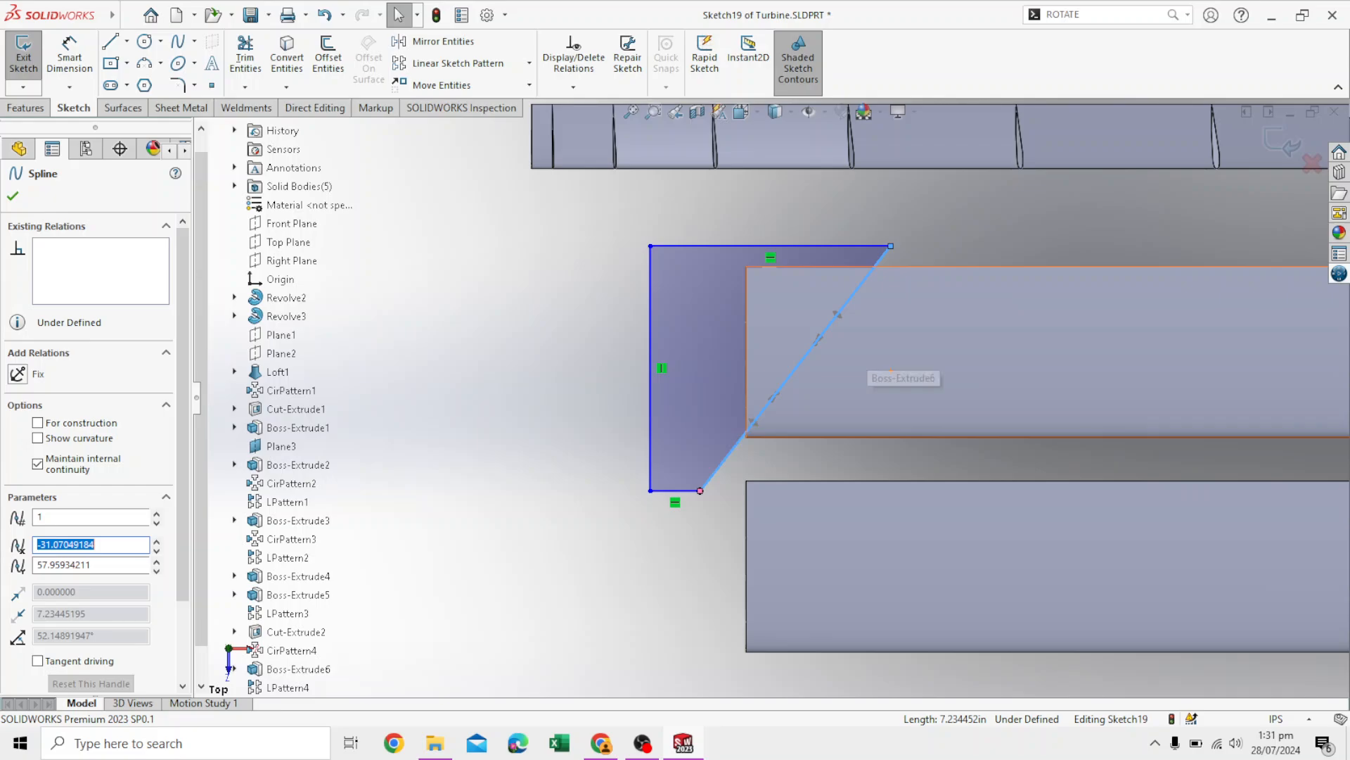
drag(777, 393, 764, 373)
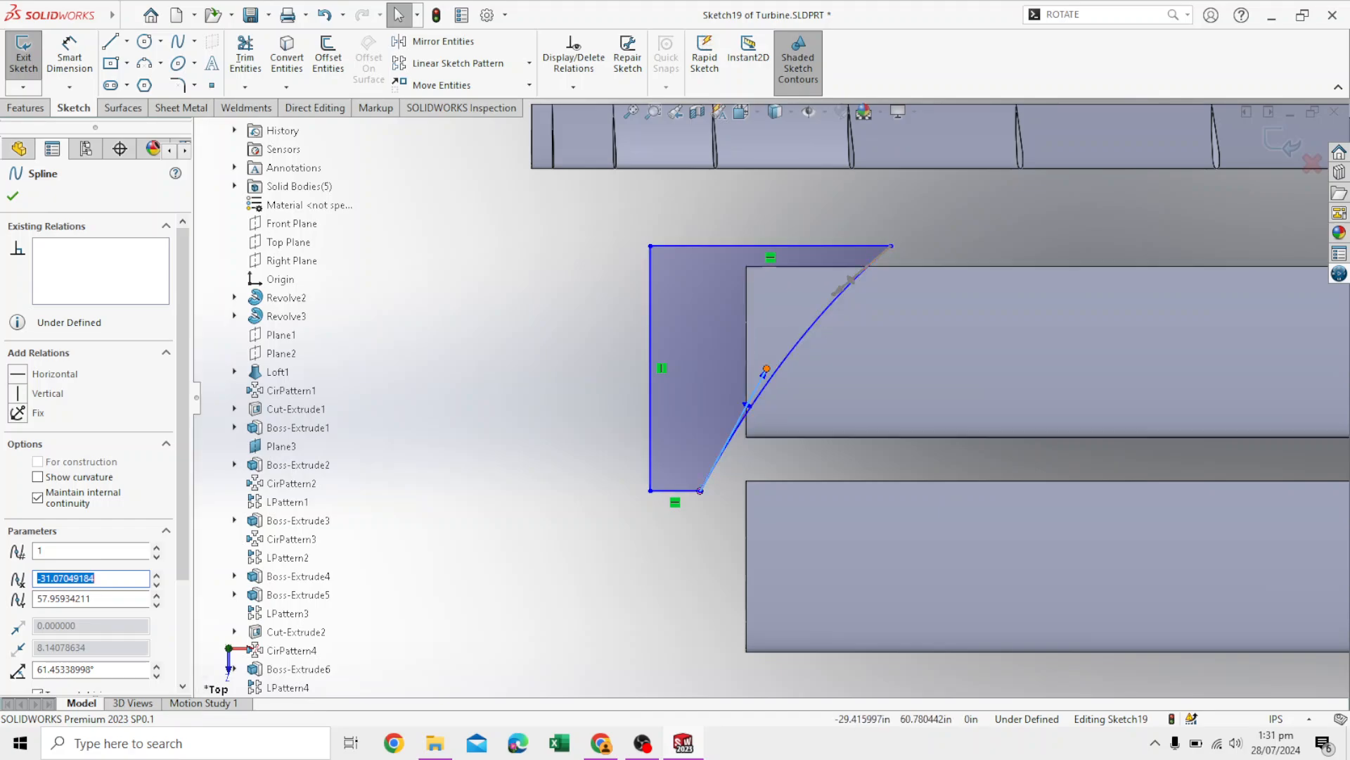
drag(767, 369, 765, 363)
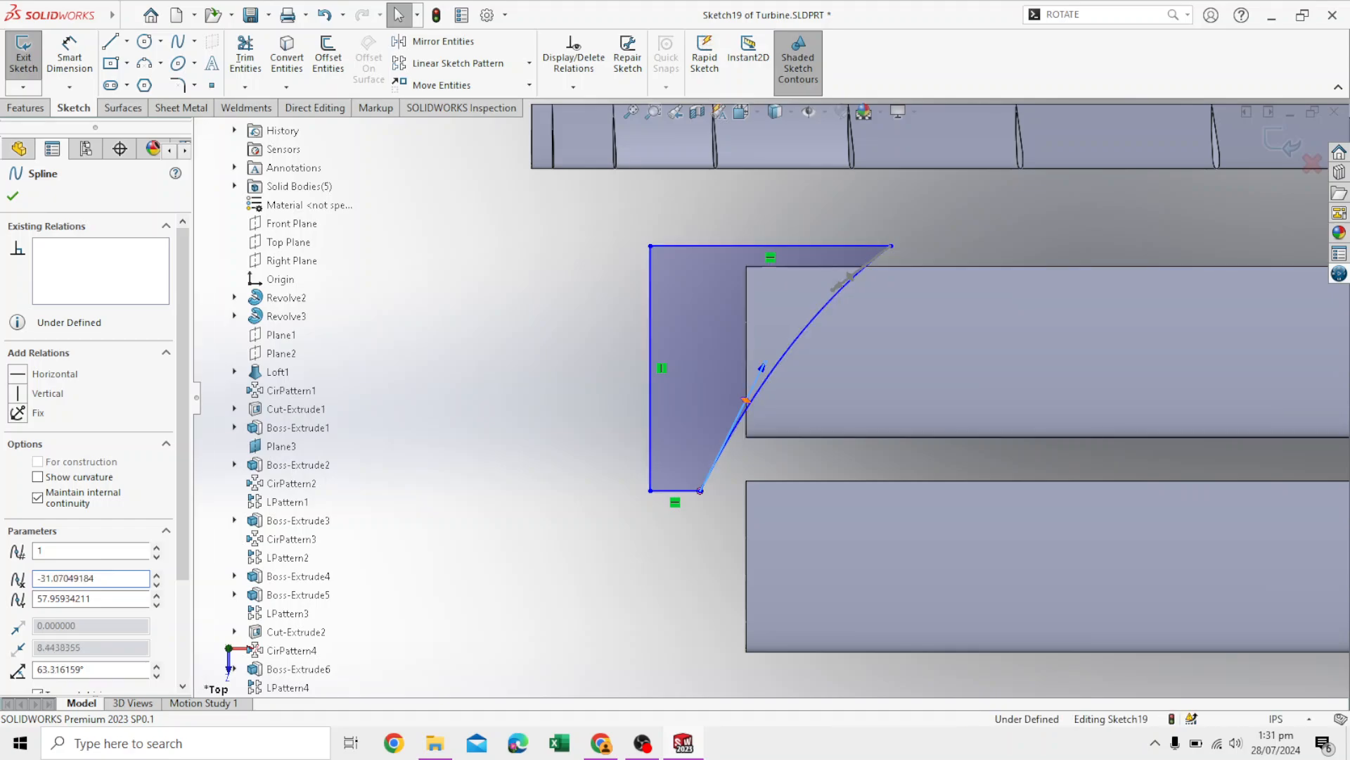
mouse_move(762, 366)
mouse_down()
mouse_move(795, 386)
mouse_move(770, 374)
mouse_up()
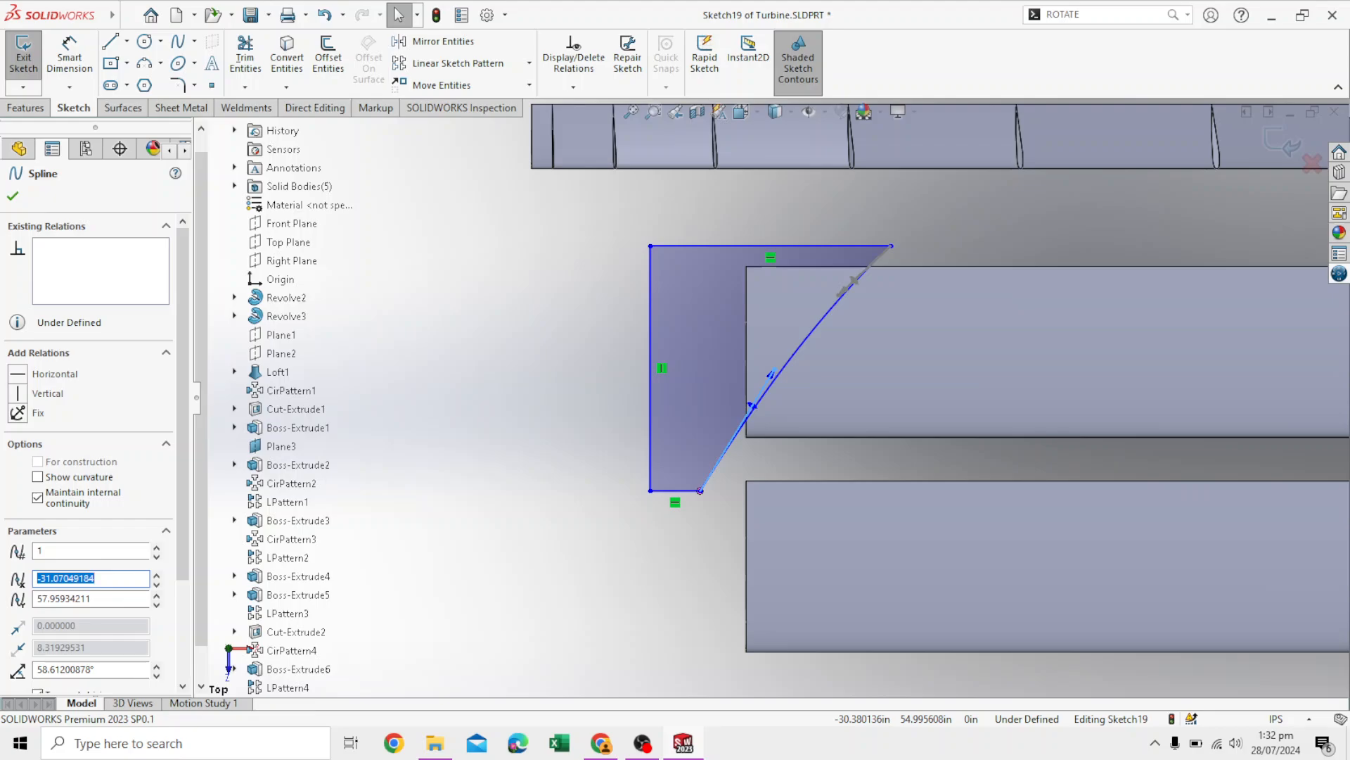
key(Escape)
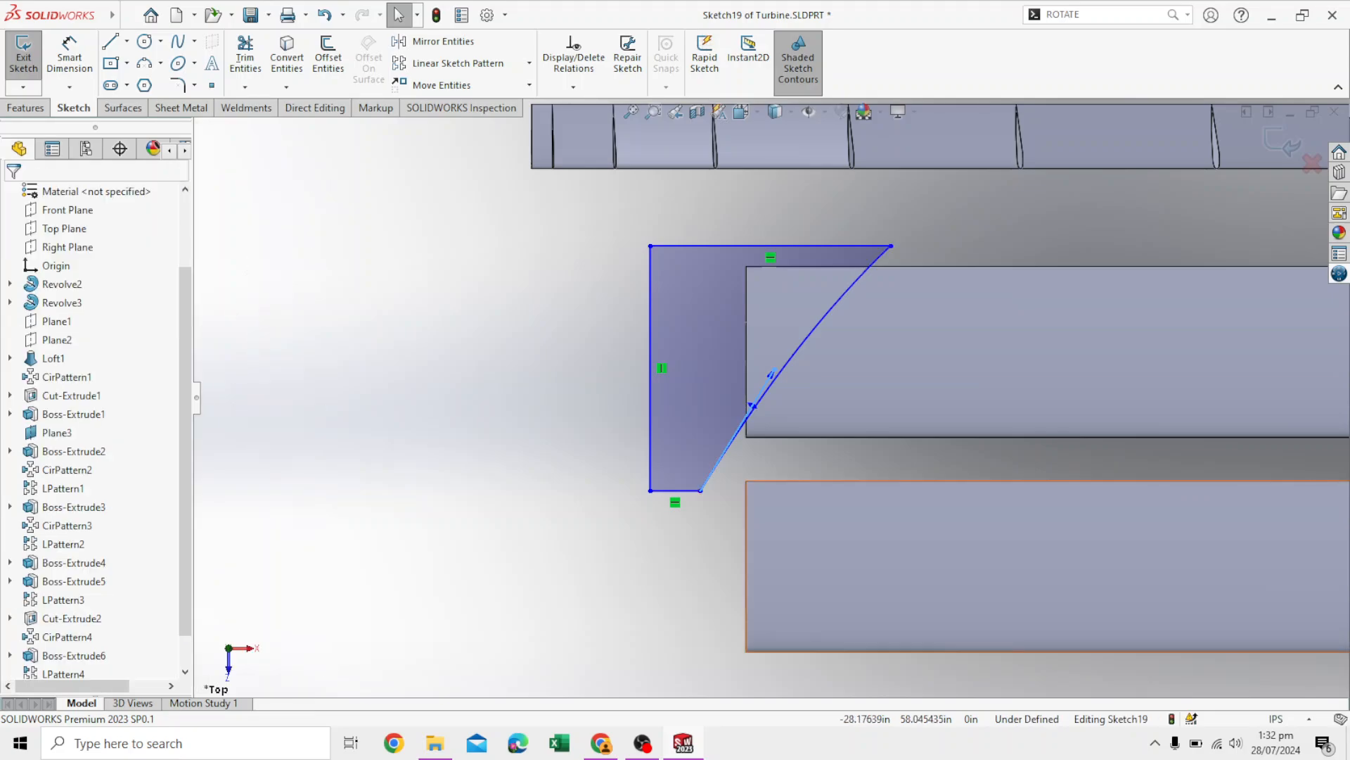
scroll(771, 397, up, 2)
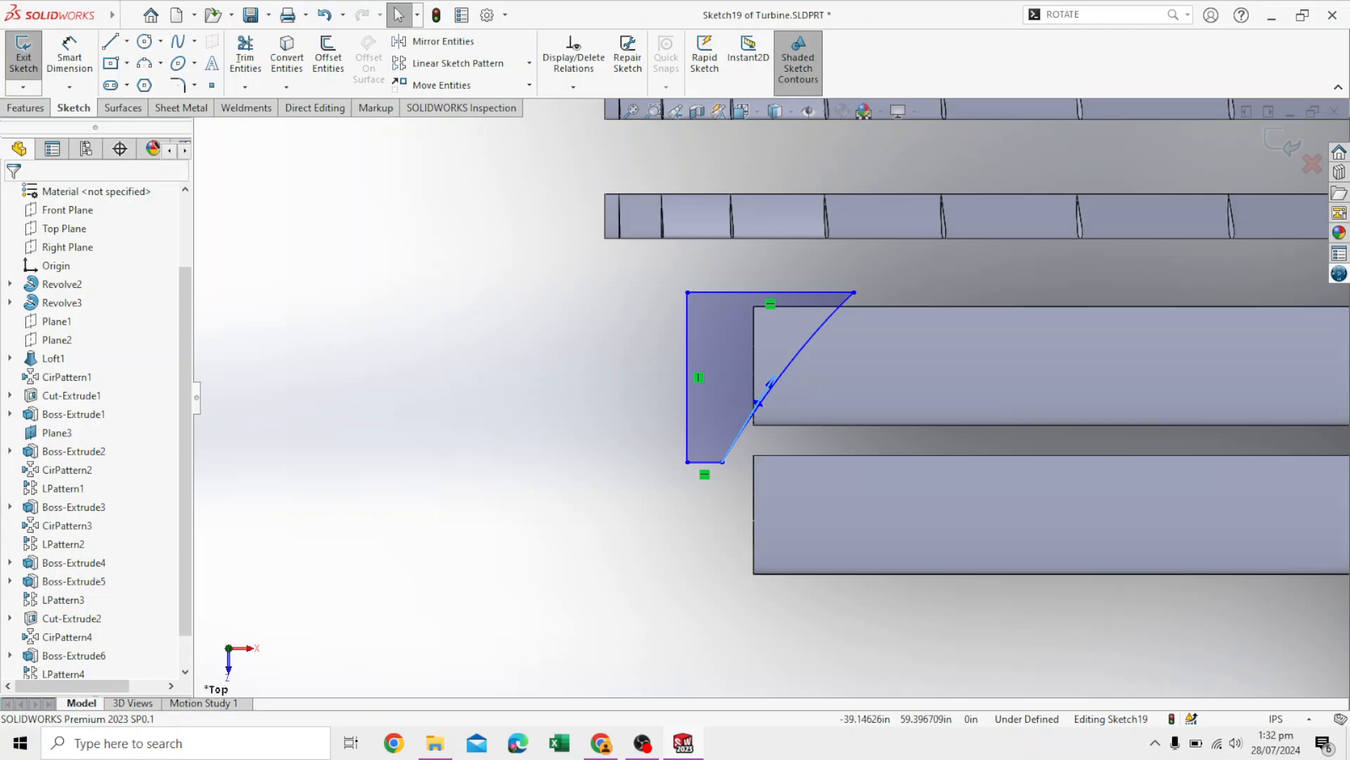
scroll(771, 398, up, 2)
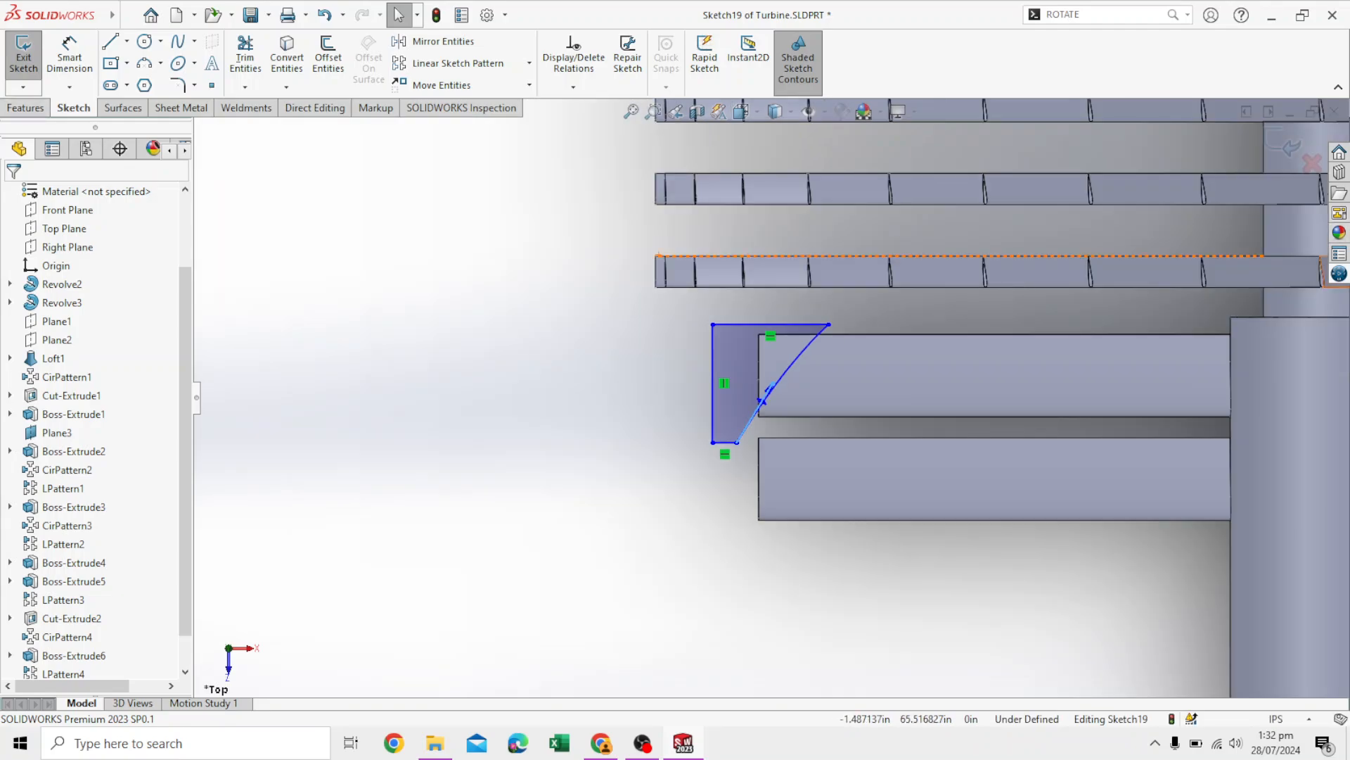
click(1284, 144)
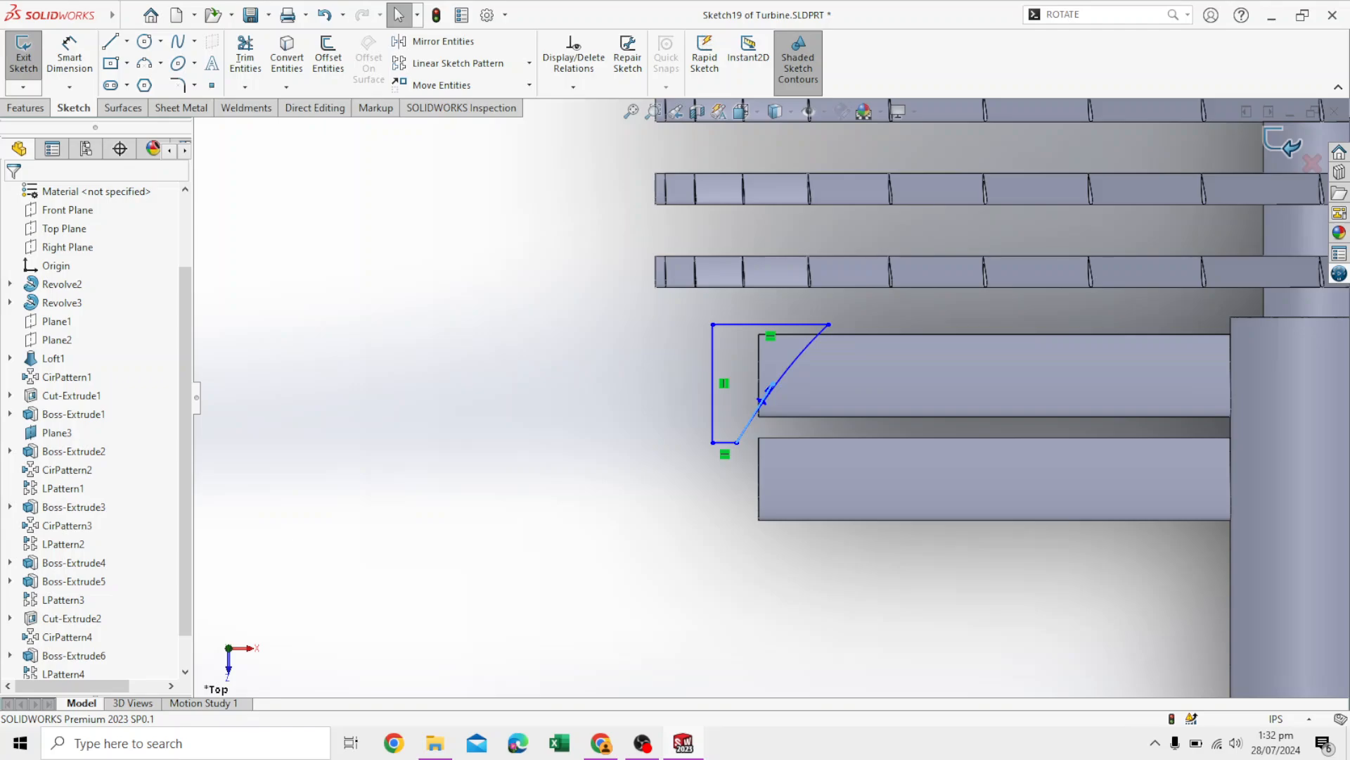
- Cut-extrude the tip profile 24.6 in blind in both directions from the sketch plane to trim the first blade's tip
click(26, 108)
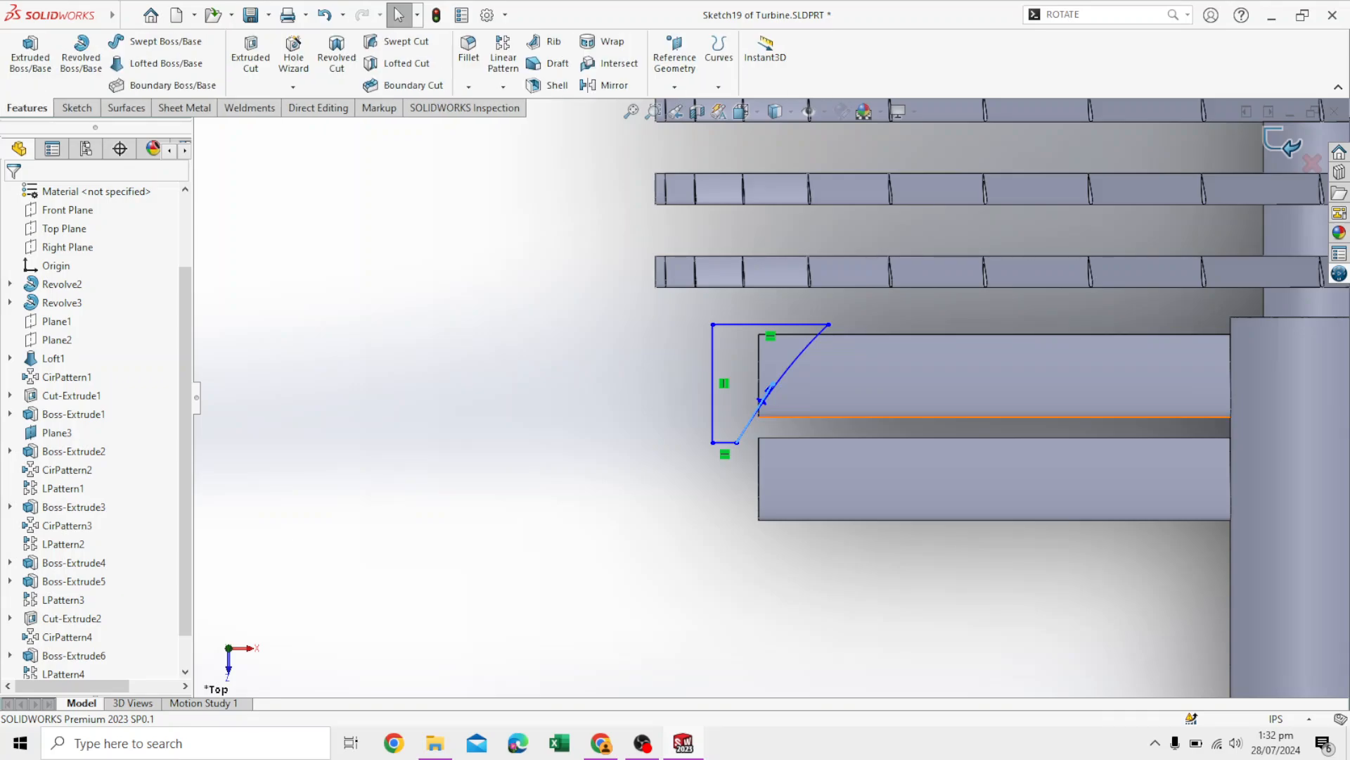
click(337, 55)
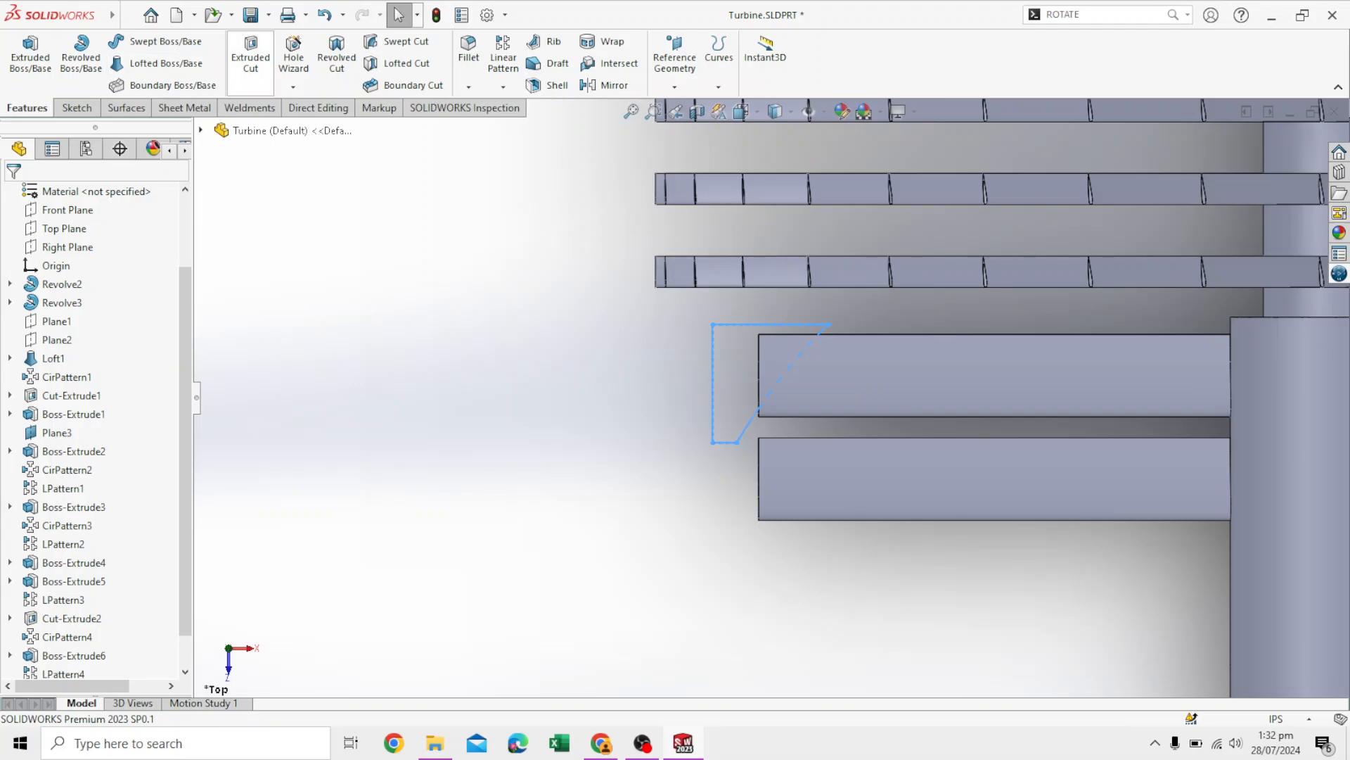
click(251, 57)
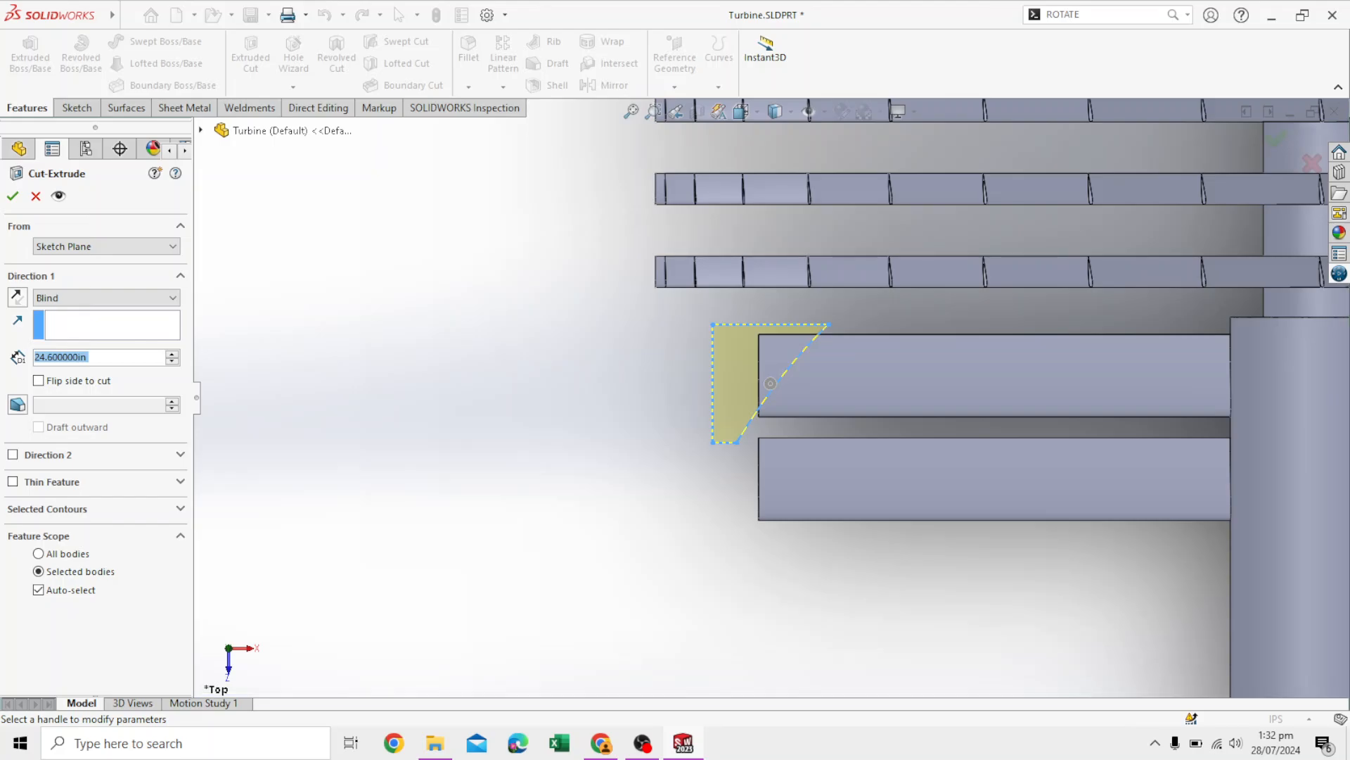
click(13, 454)
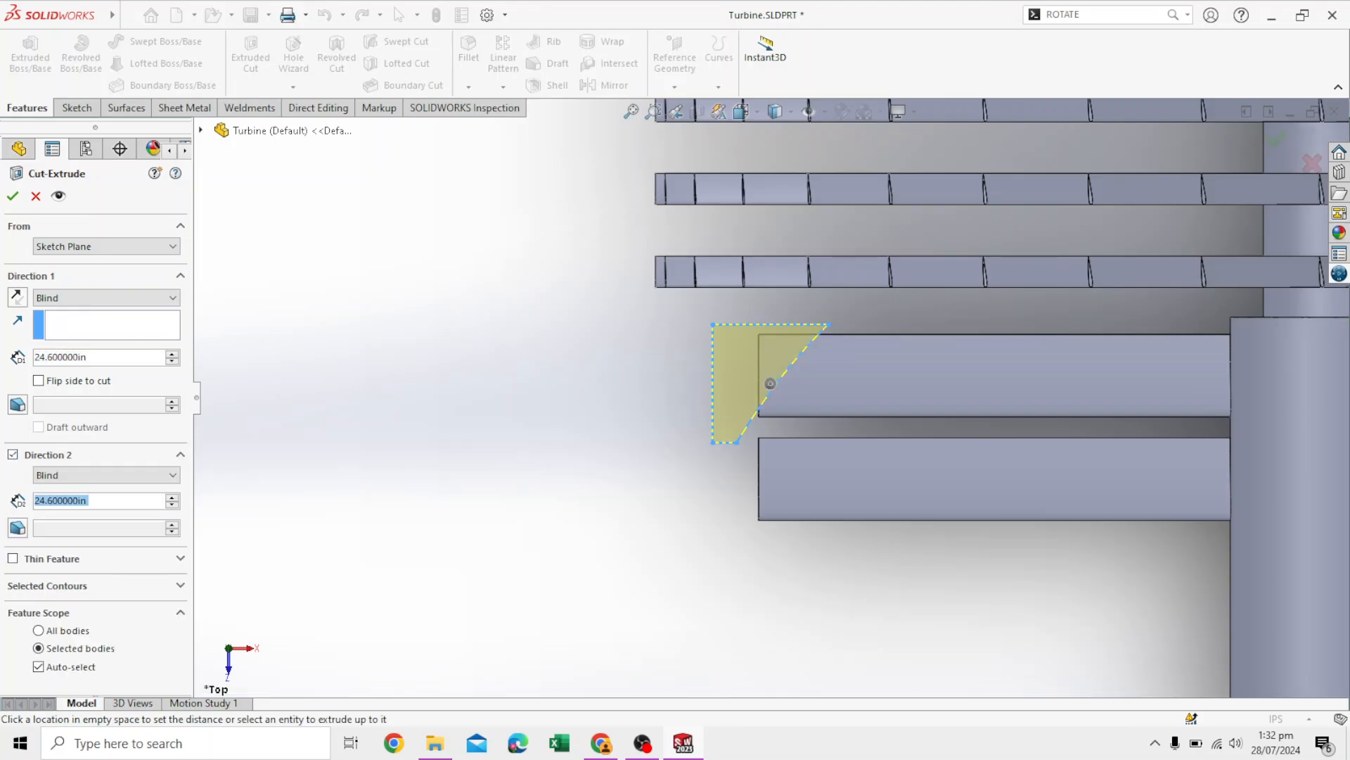
mouse_move(704, 394)
middle_down()
mouse_move(640, 422)
mouse_move(598, 412)
mouse_move(598, 429)
mouse_move(688, 398)
mouse_move(760, 416)
mouse_move(834, 401)
mouse_move(738, 375)
middle_up()
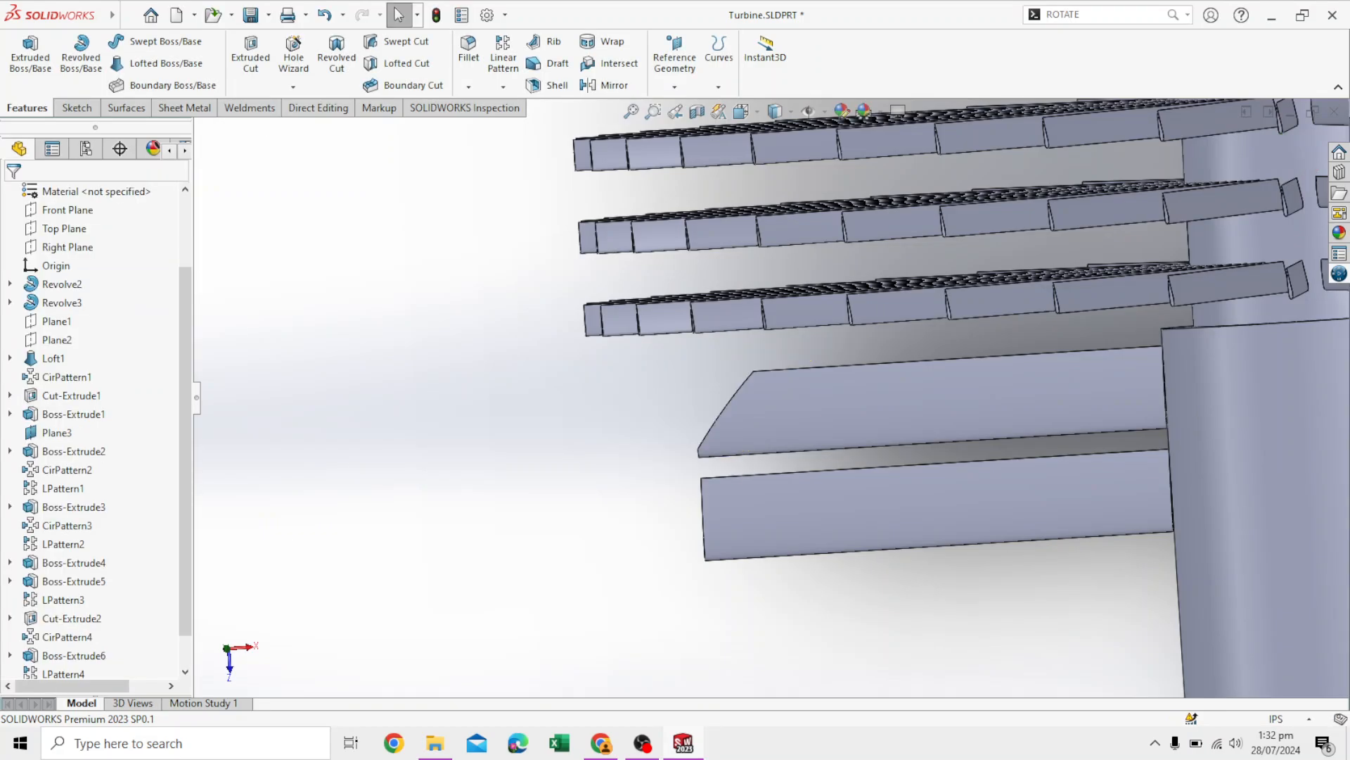
- Set up a circular pattern of the tip cut around the cylindrical shaft face, with 38 equally spaced instances over 360°
click(503, 87)
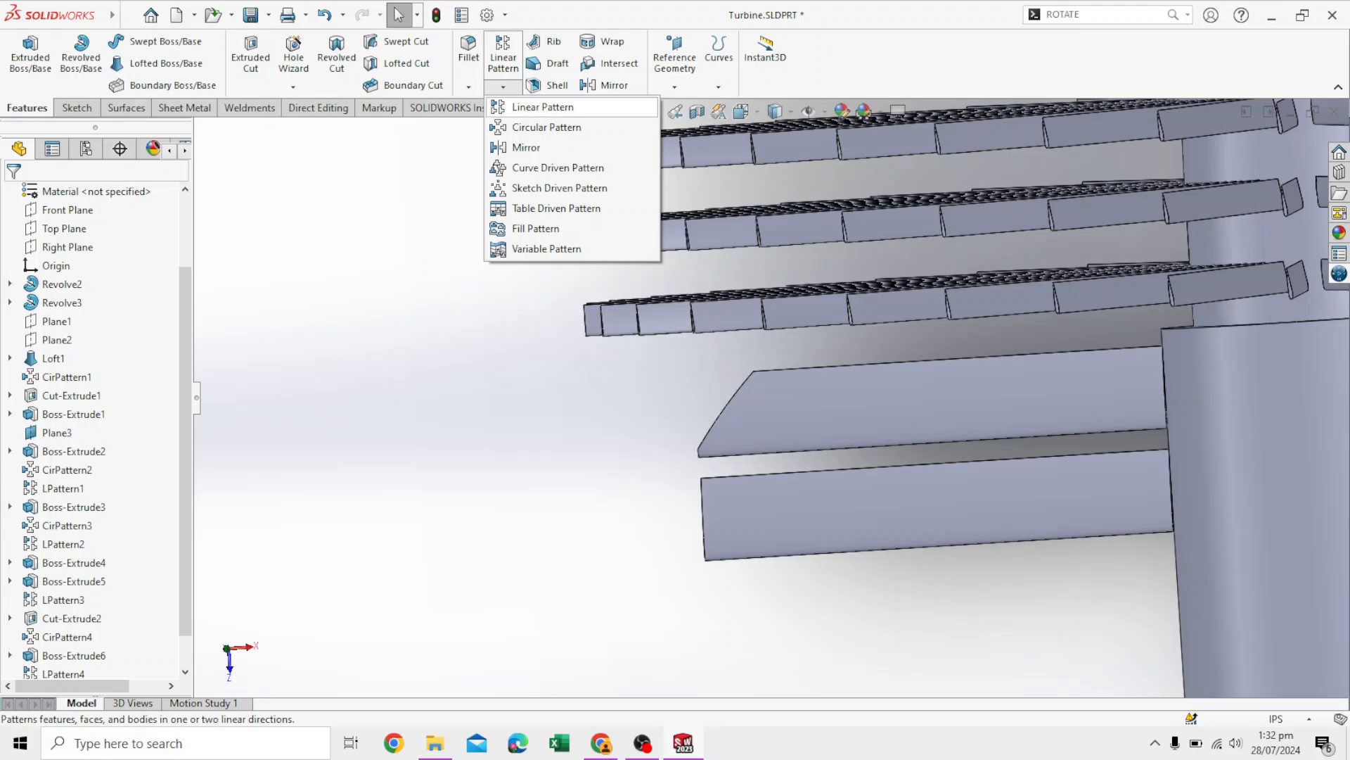
click(545, 127)
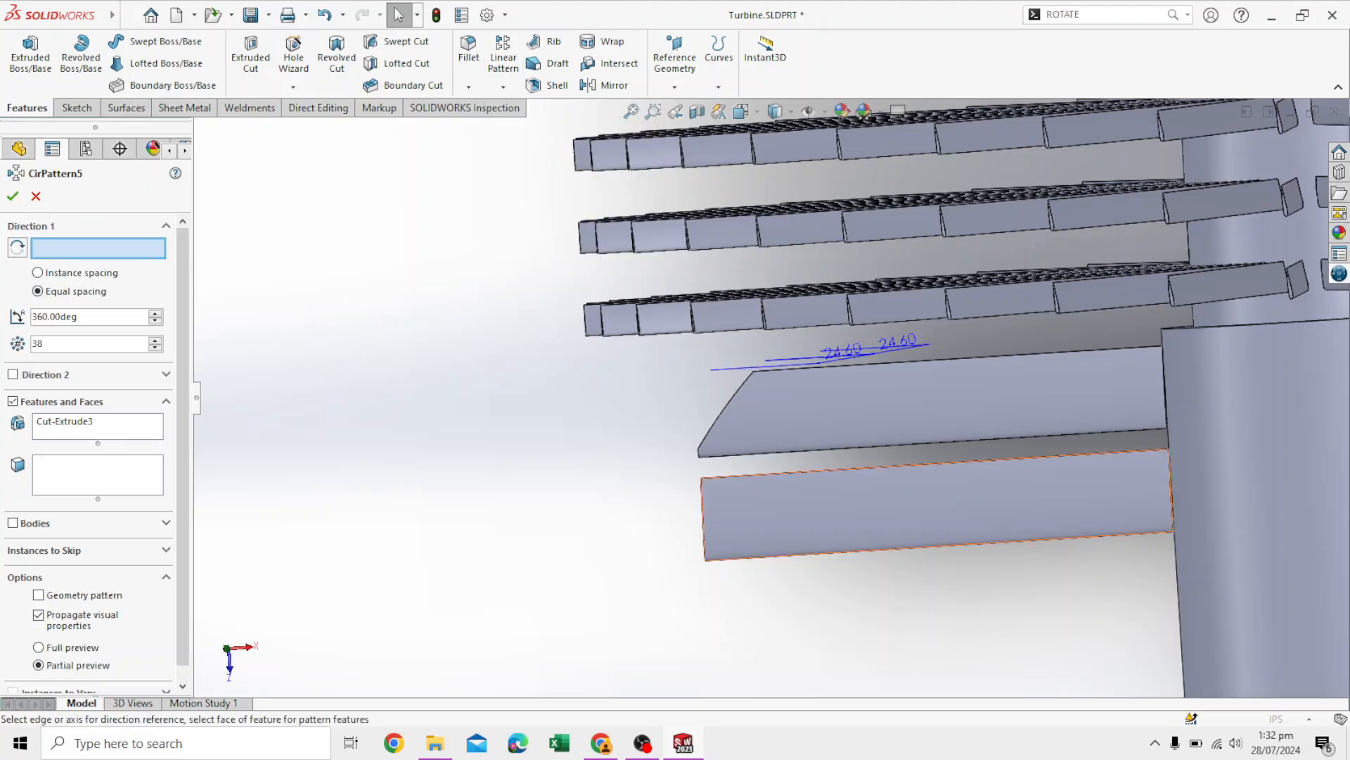
scroll(771, 398, up, 3)
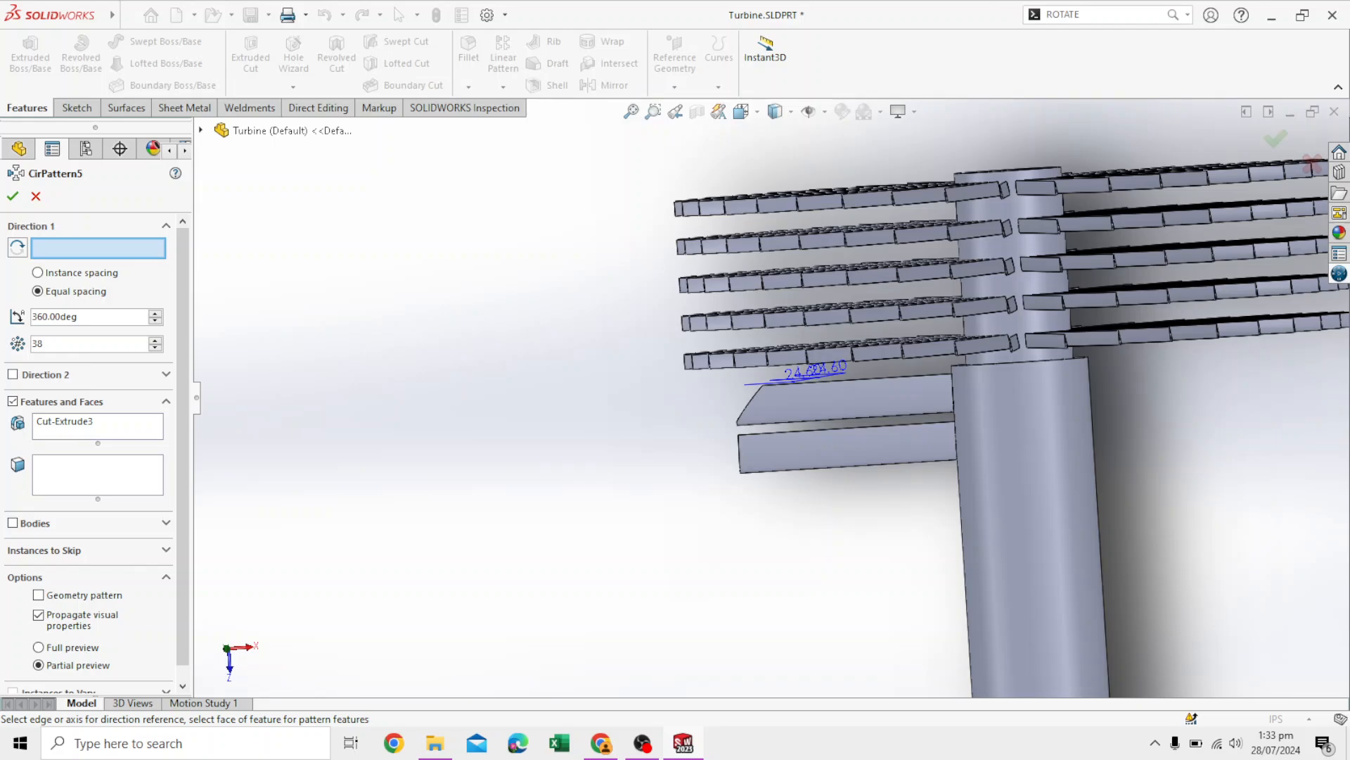
middle_drag(771, 398, 654, 282)
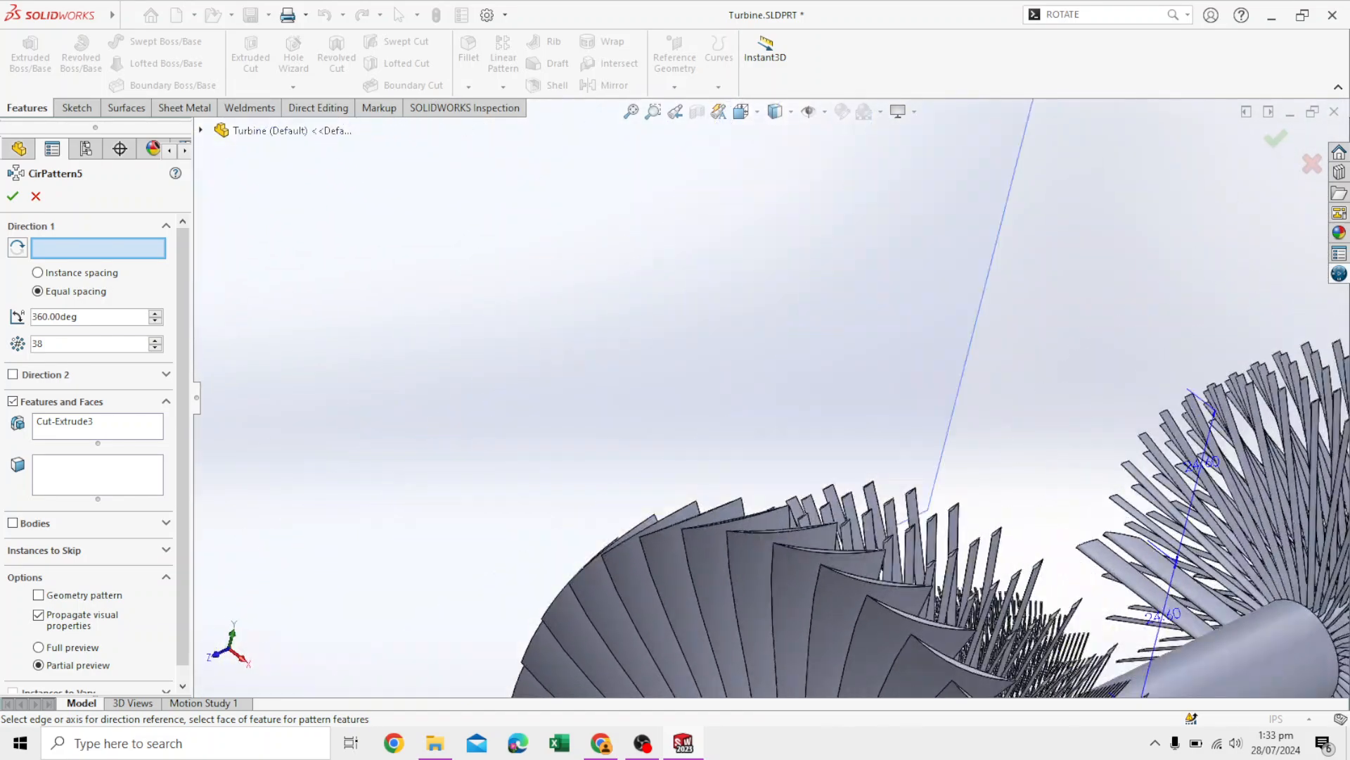
middle_drag(767, 450, 746, 556)
scroll(731, 533, up, 4)
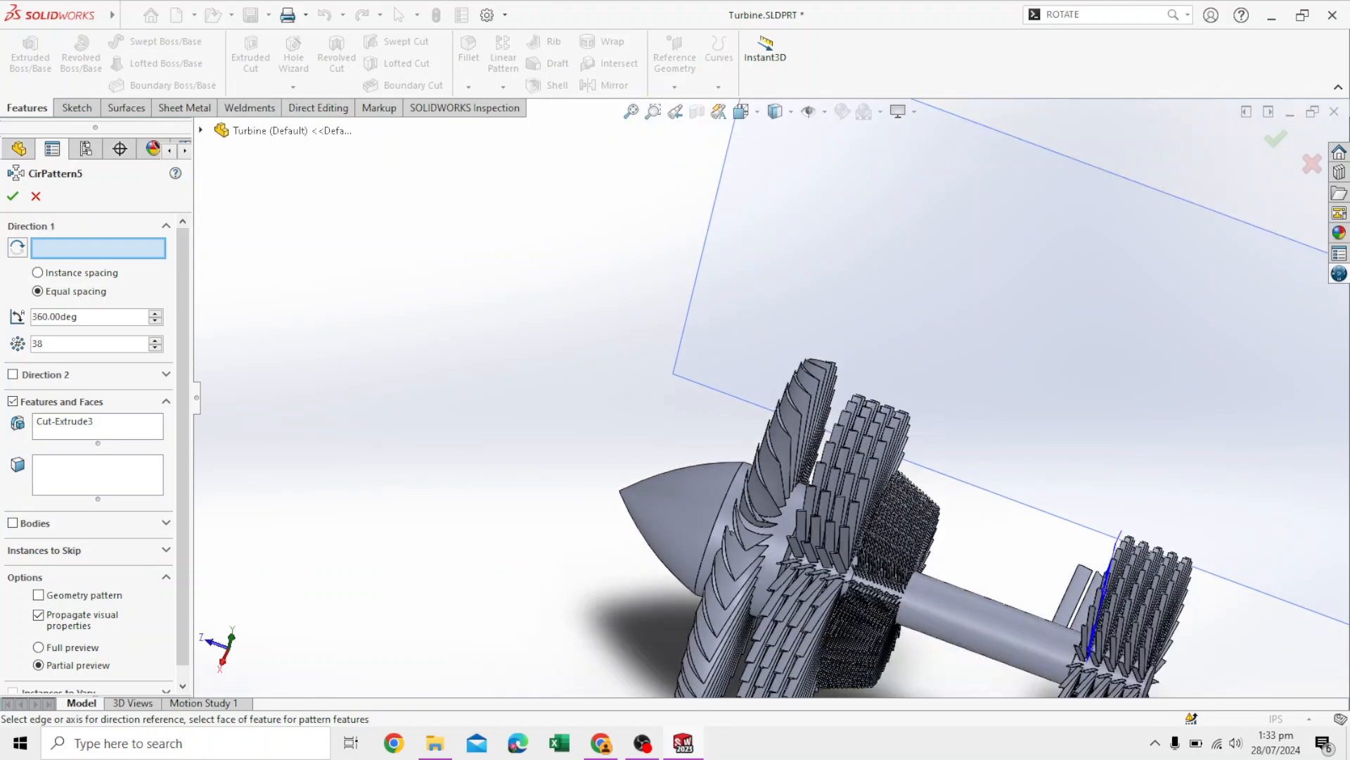
scroll(914, 584, up, 2)
scroll(914, 584, down, 5)
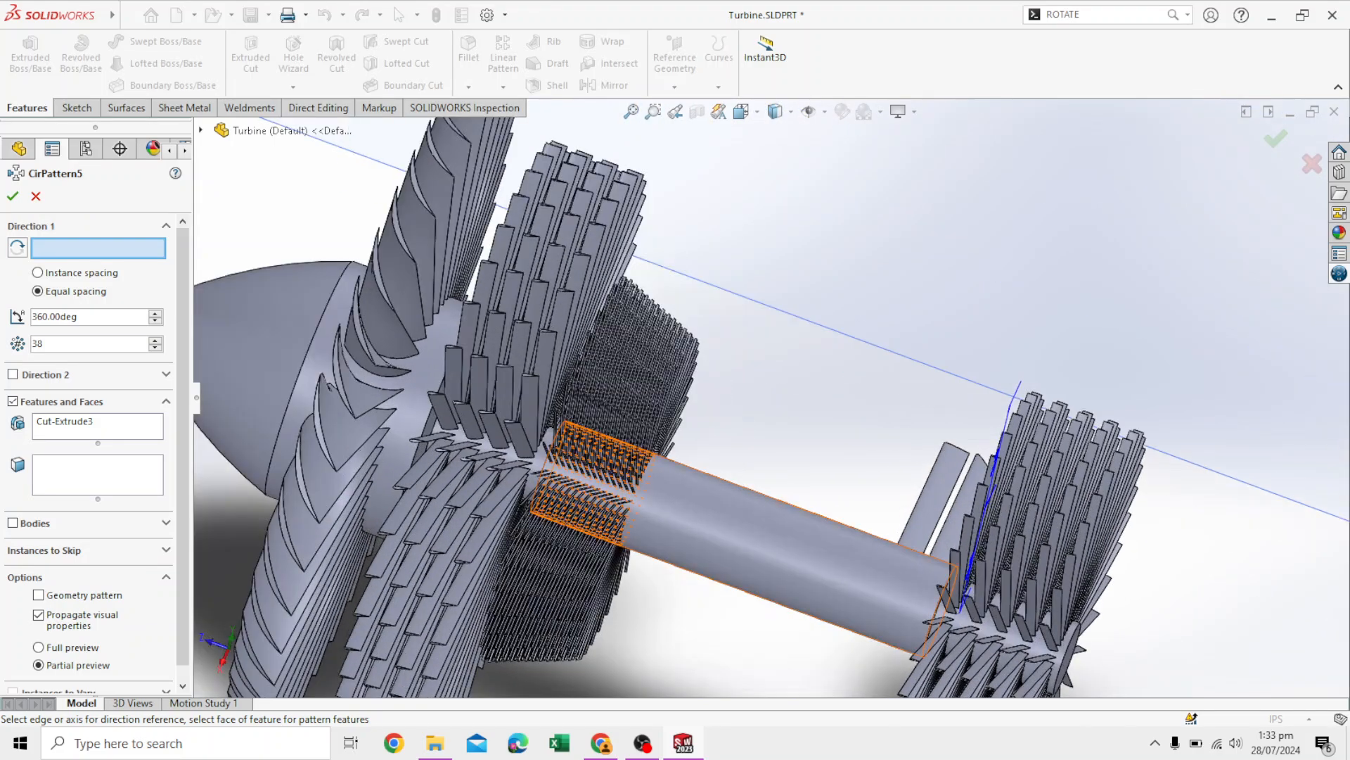
click(830, 560)
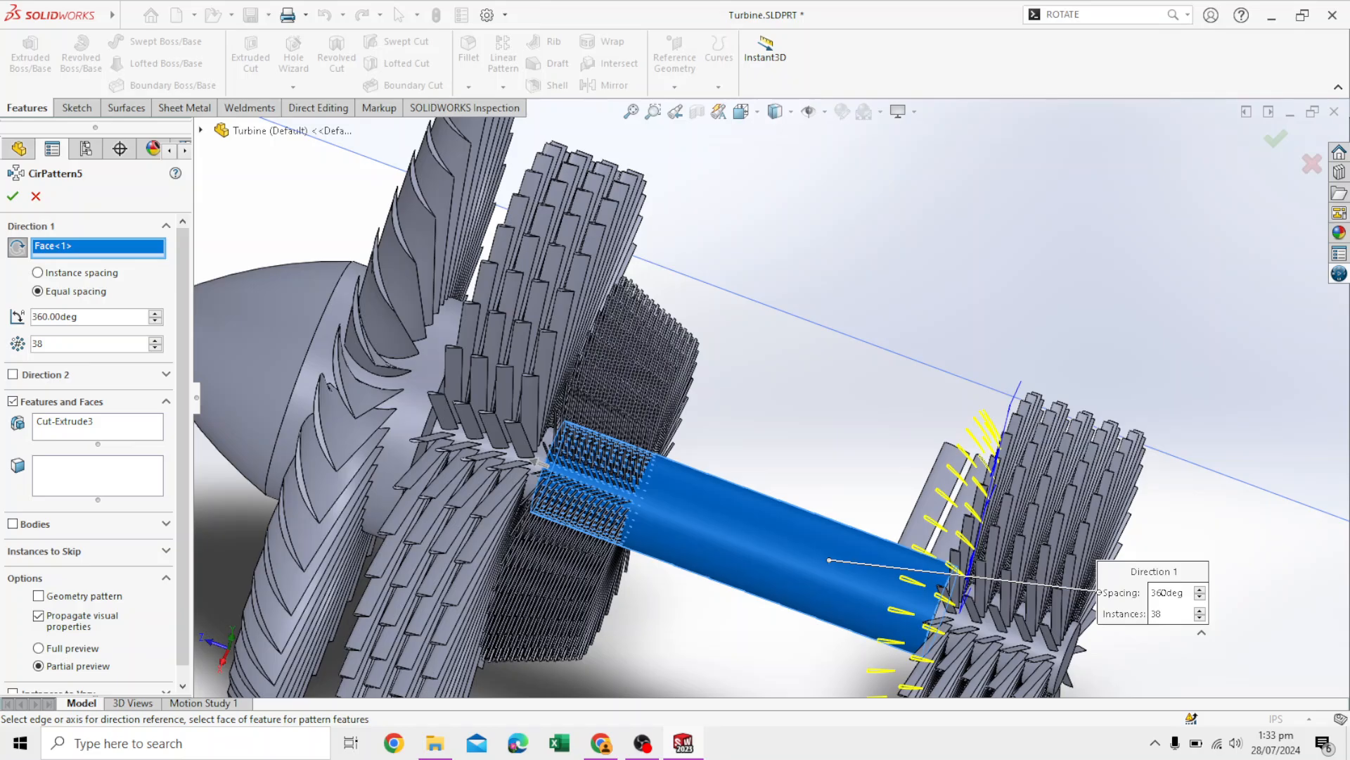
scroll(774, 492, up, 3)
middle_drag(773, 492, 843, 485)
scroll(844, 479, down, 3)
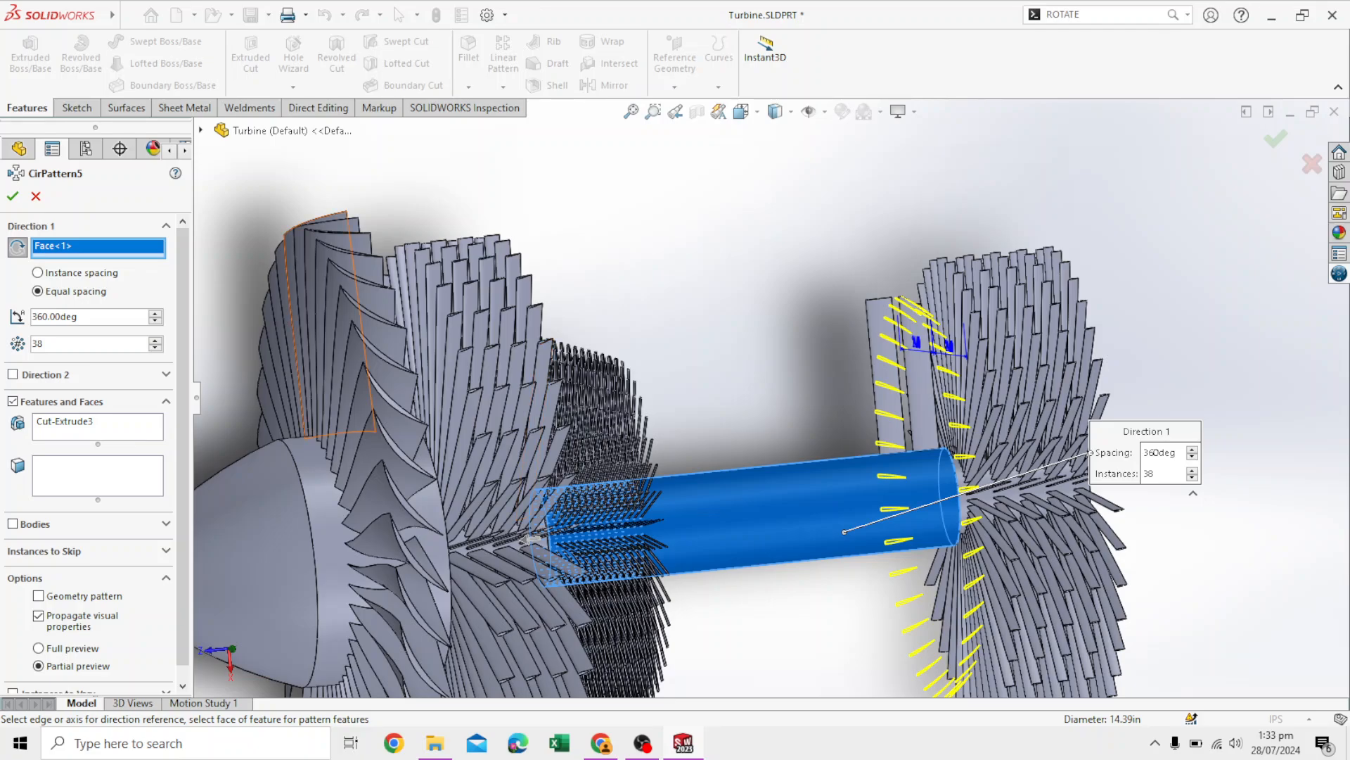
- Try to add the untrimmed second blade to the features being patterned
click(93, 423)
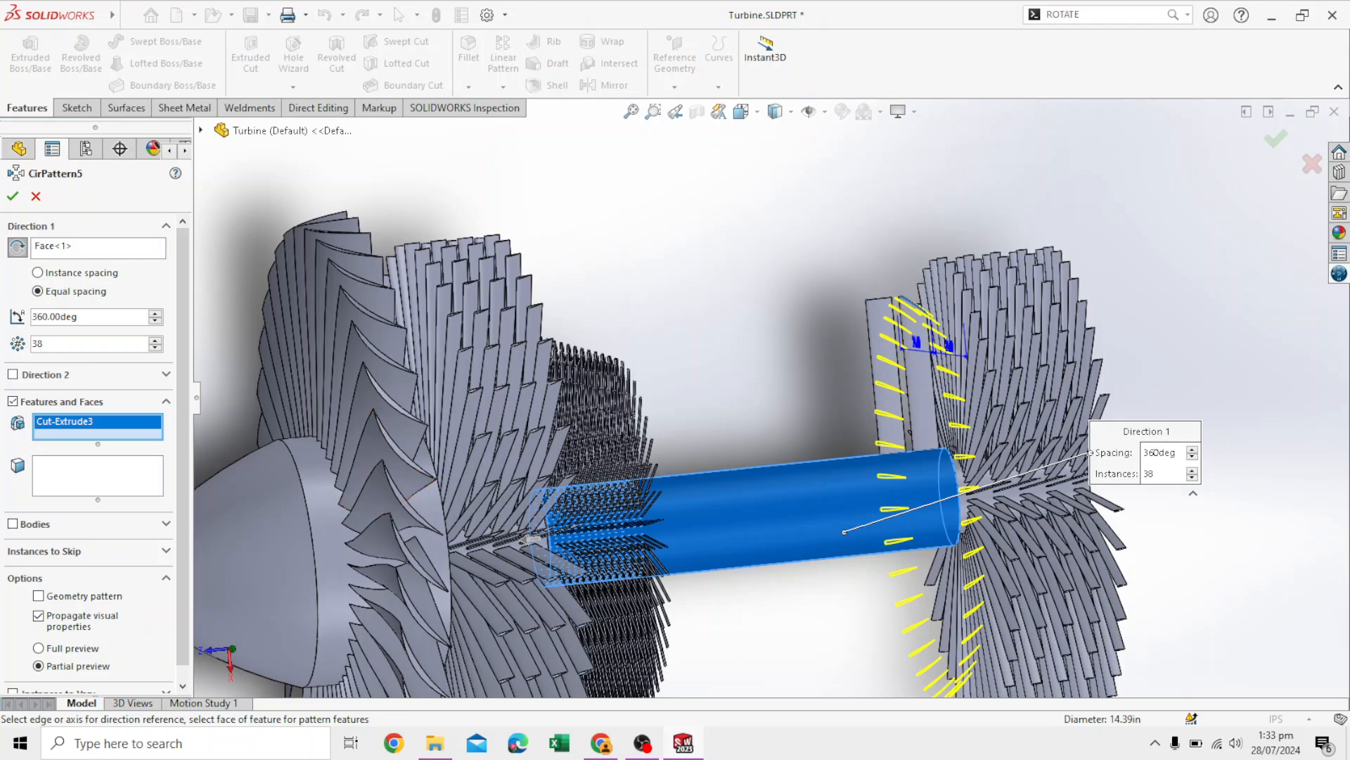
scroll(940, 371, down, 5)
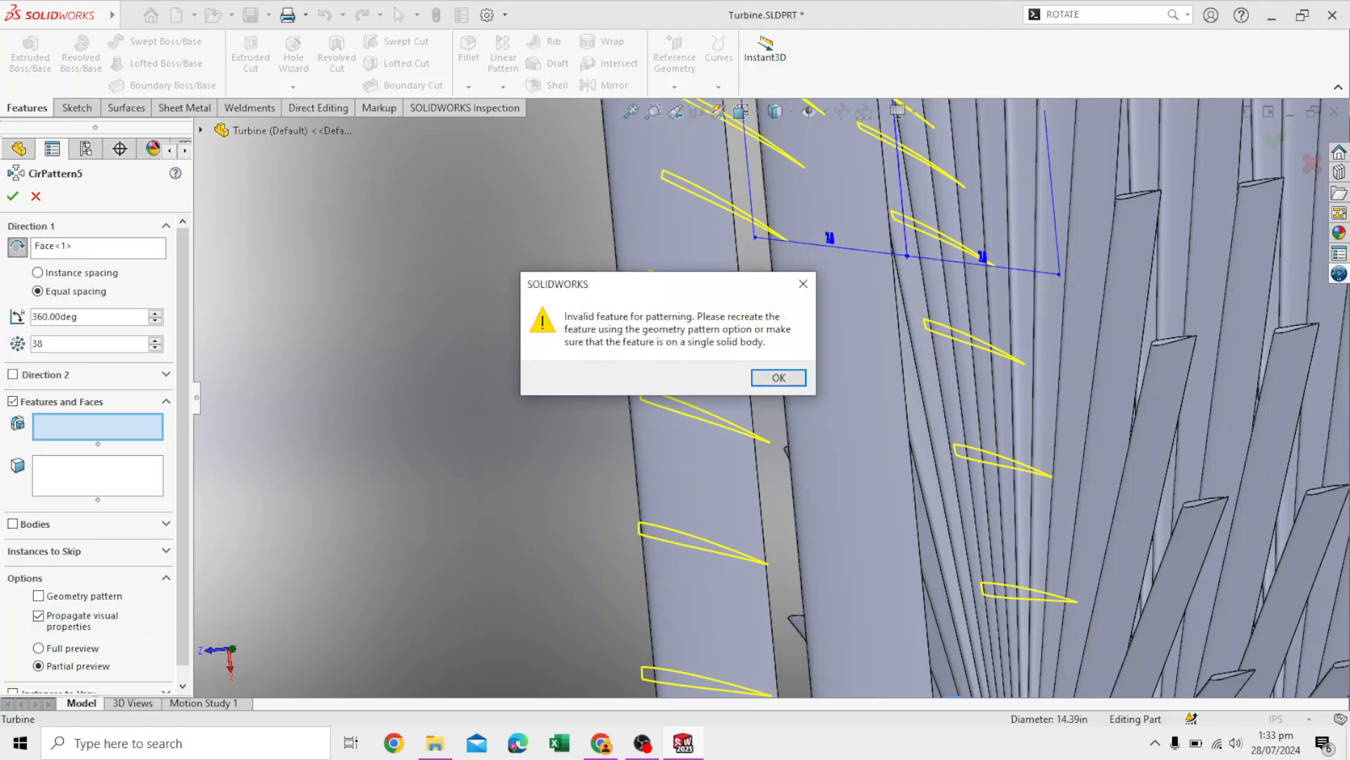
click(803, 284)
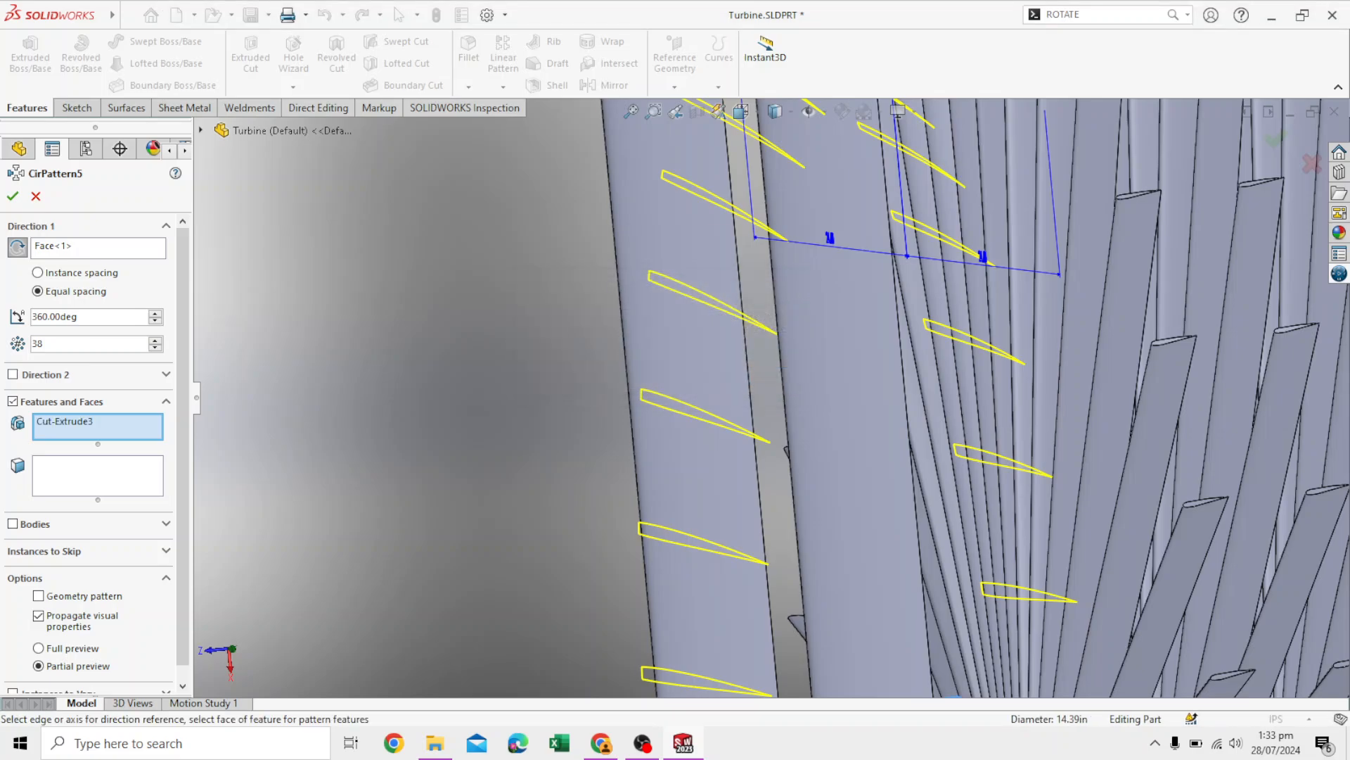
click(643, 408)
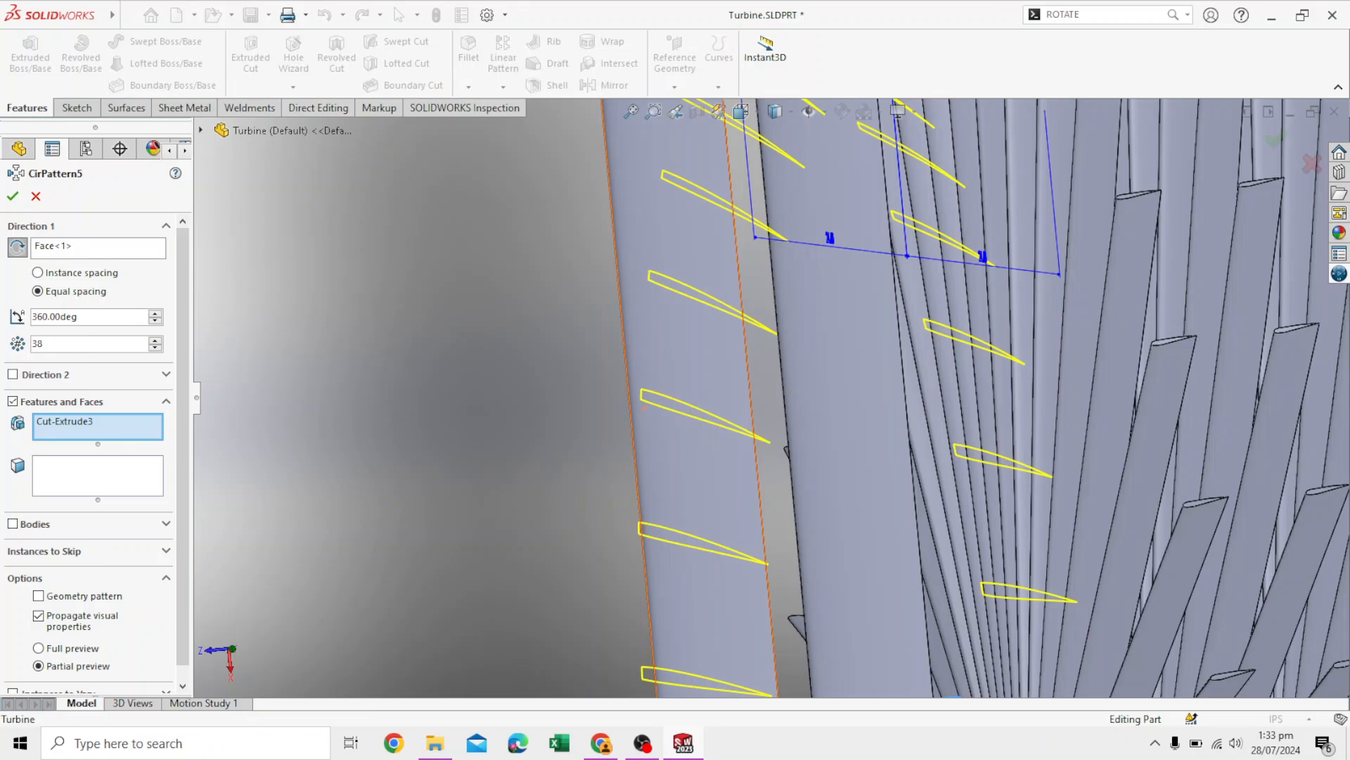
click(778, 377)
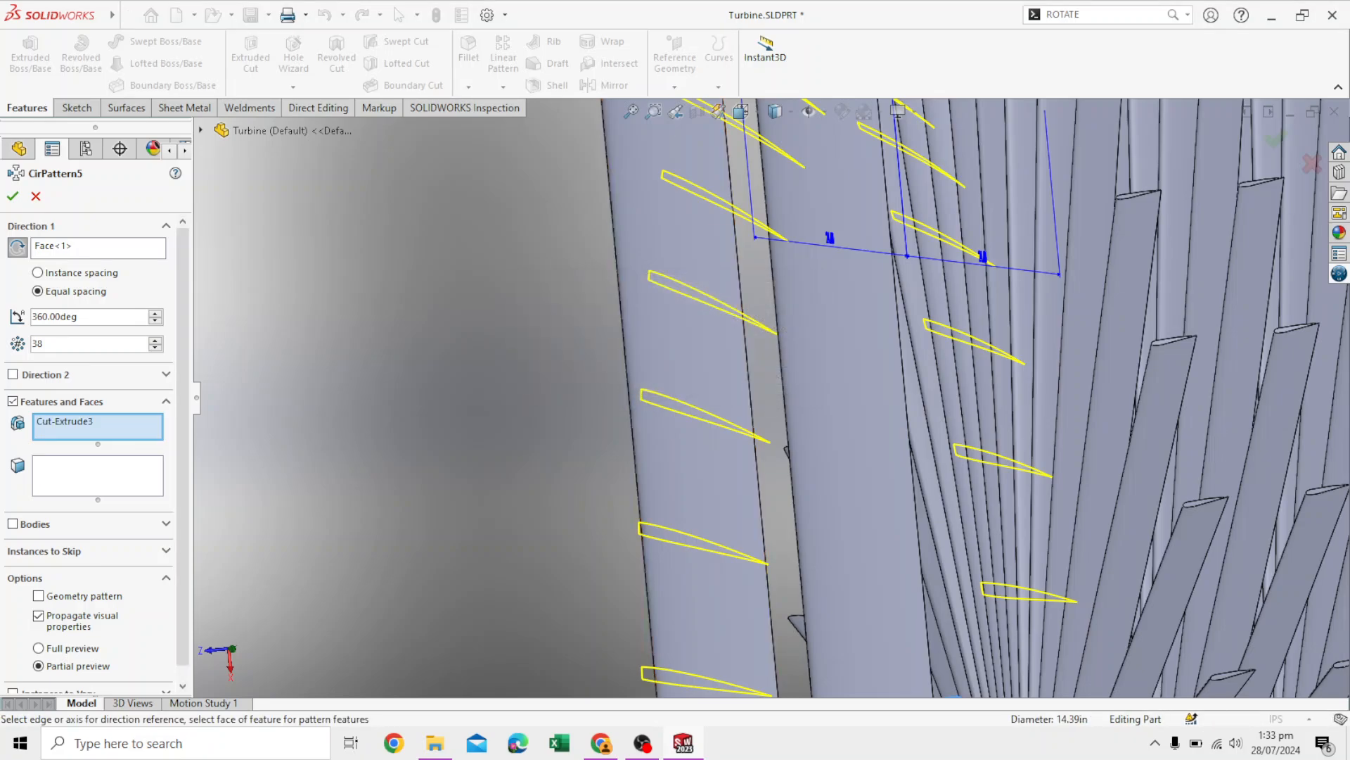
- Select one broad face on each of the two blades as faces to pattern, and remove the tip cut from the patterned features
click(111, 470)
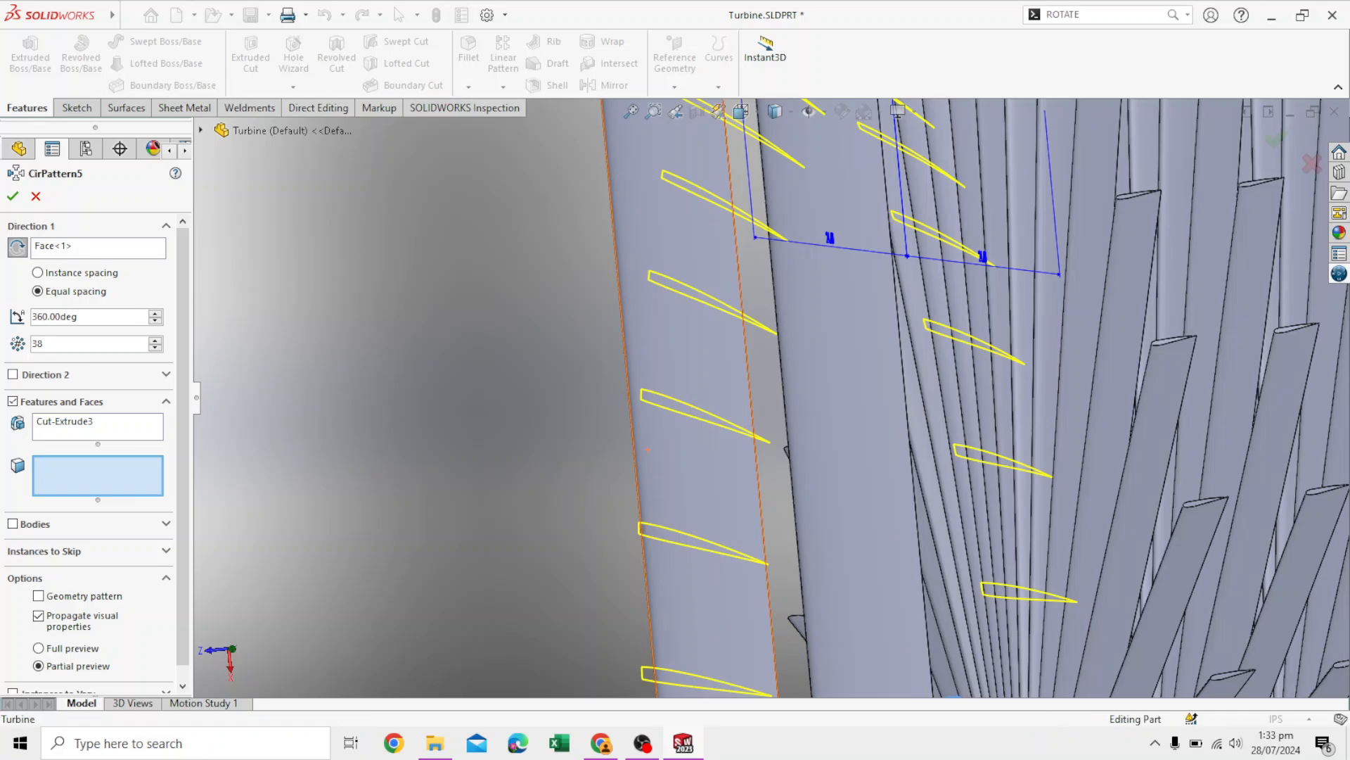
click(707, 371)
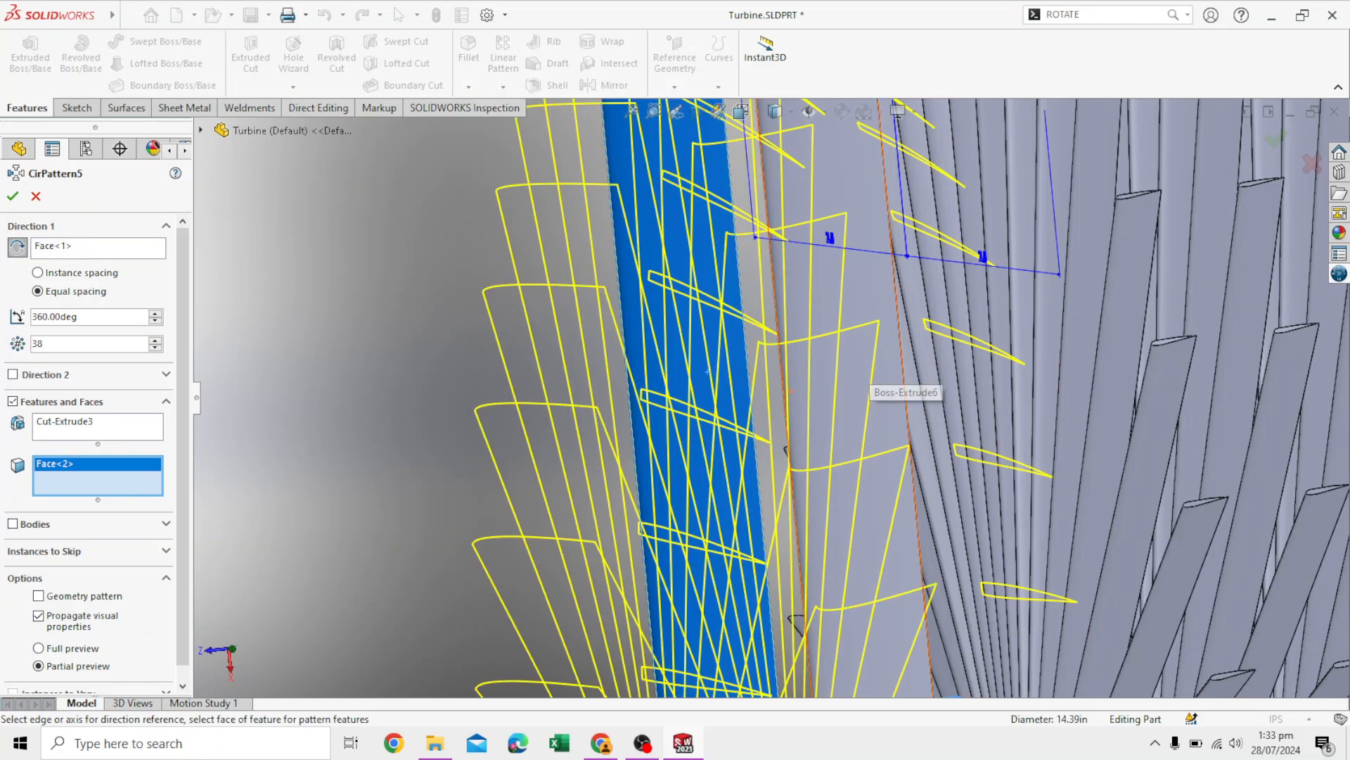
click(877, 299)
scroll(774, 394, up, 4)
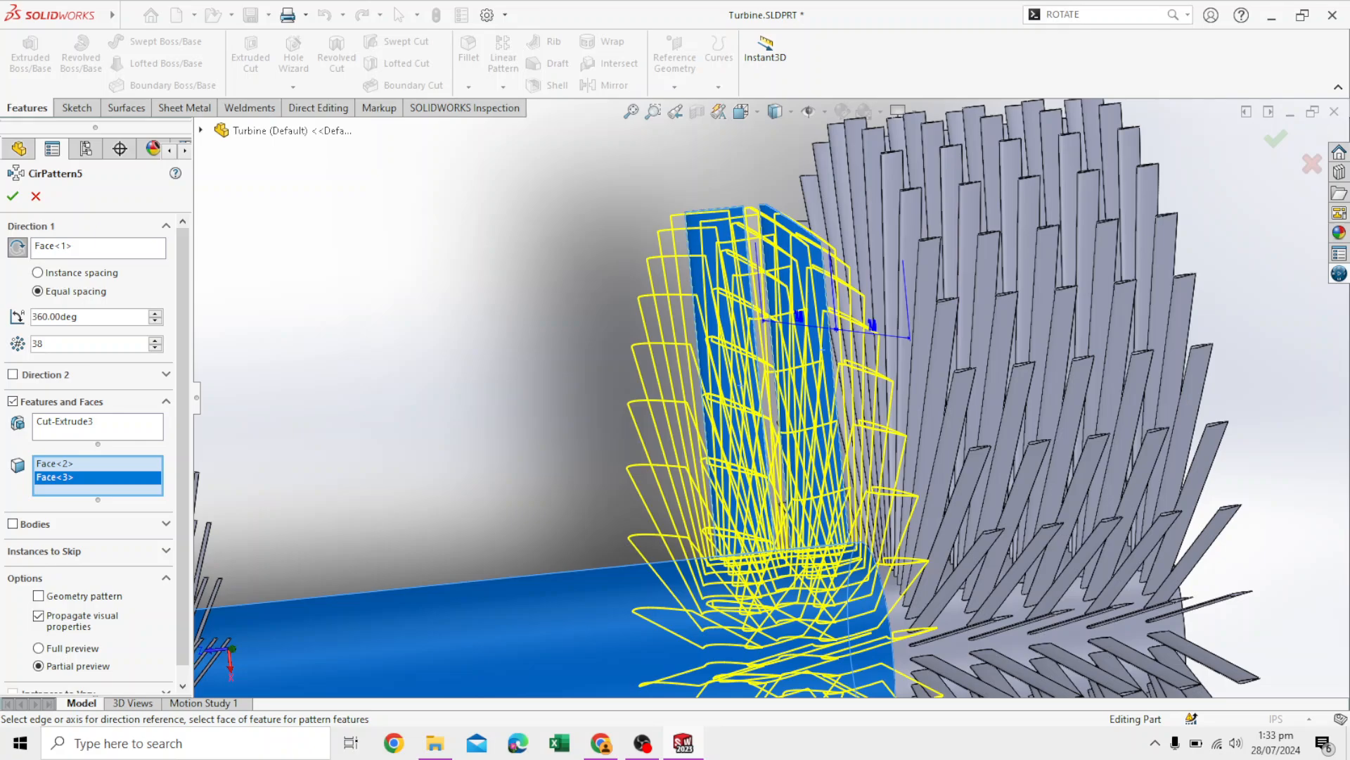
click(105, 421)
right_click(109, 422)
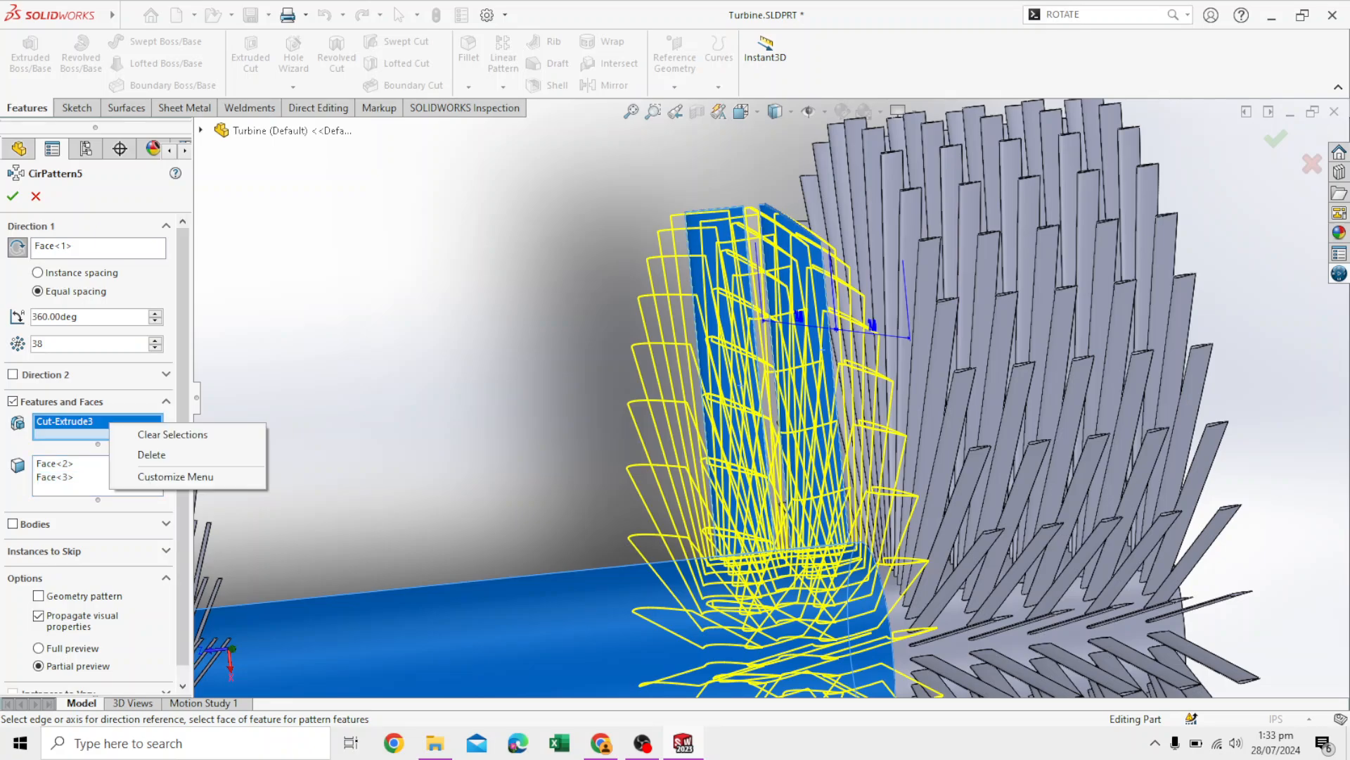
click(152, 454)
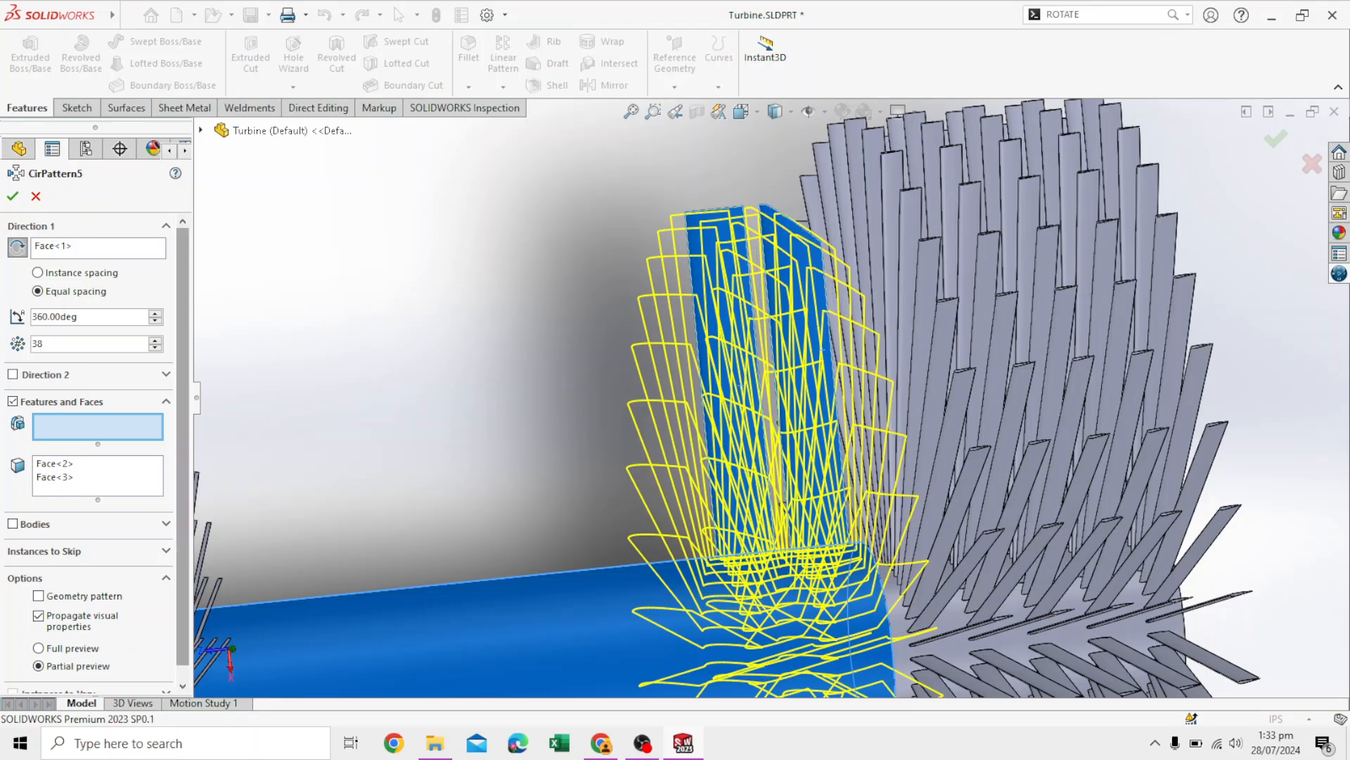
- Add the opposite broad faces of both the trimmed and untrimmed blades to the faces to pattern
scroll(756, 415, up, 3)
middle_drag(756, 415, 752, 464)
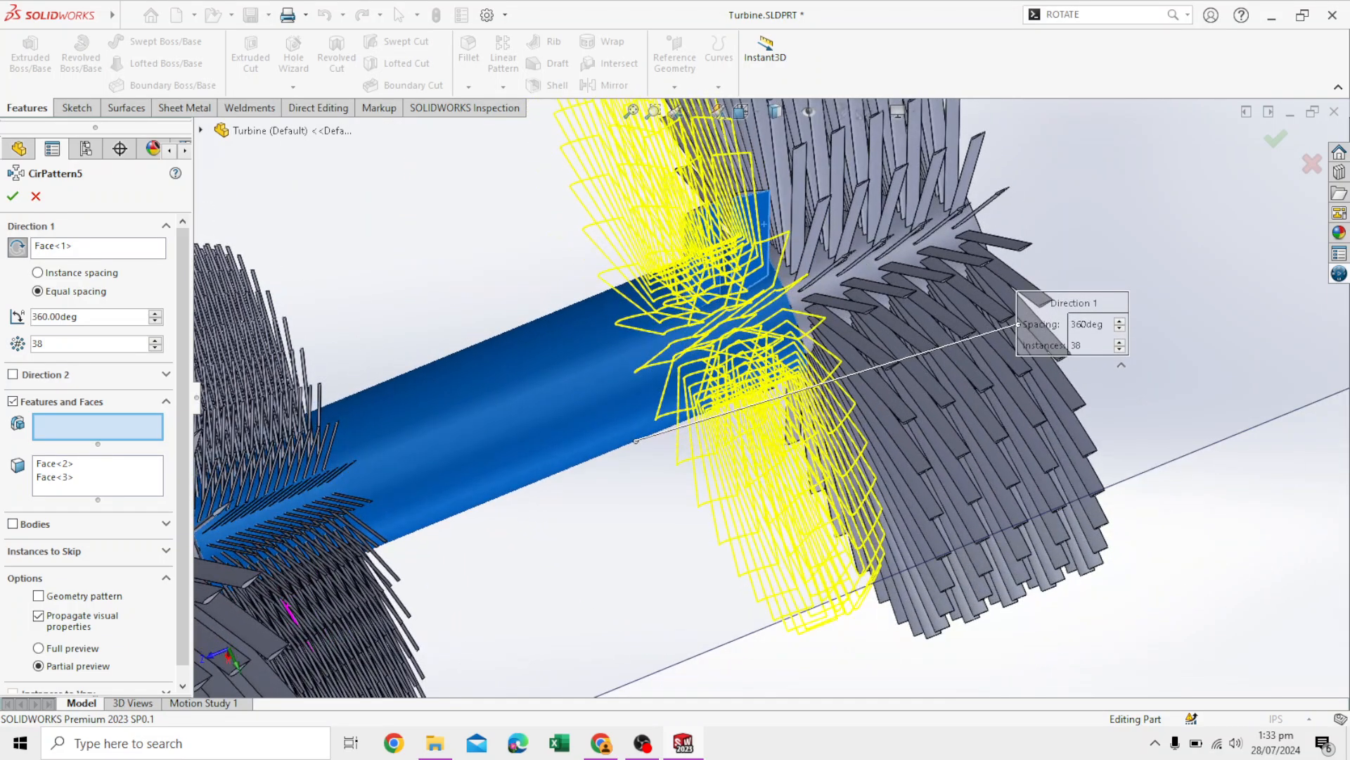
scroll(682, 408, down, 4)
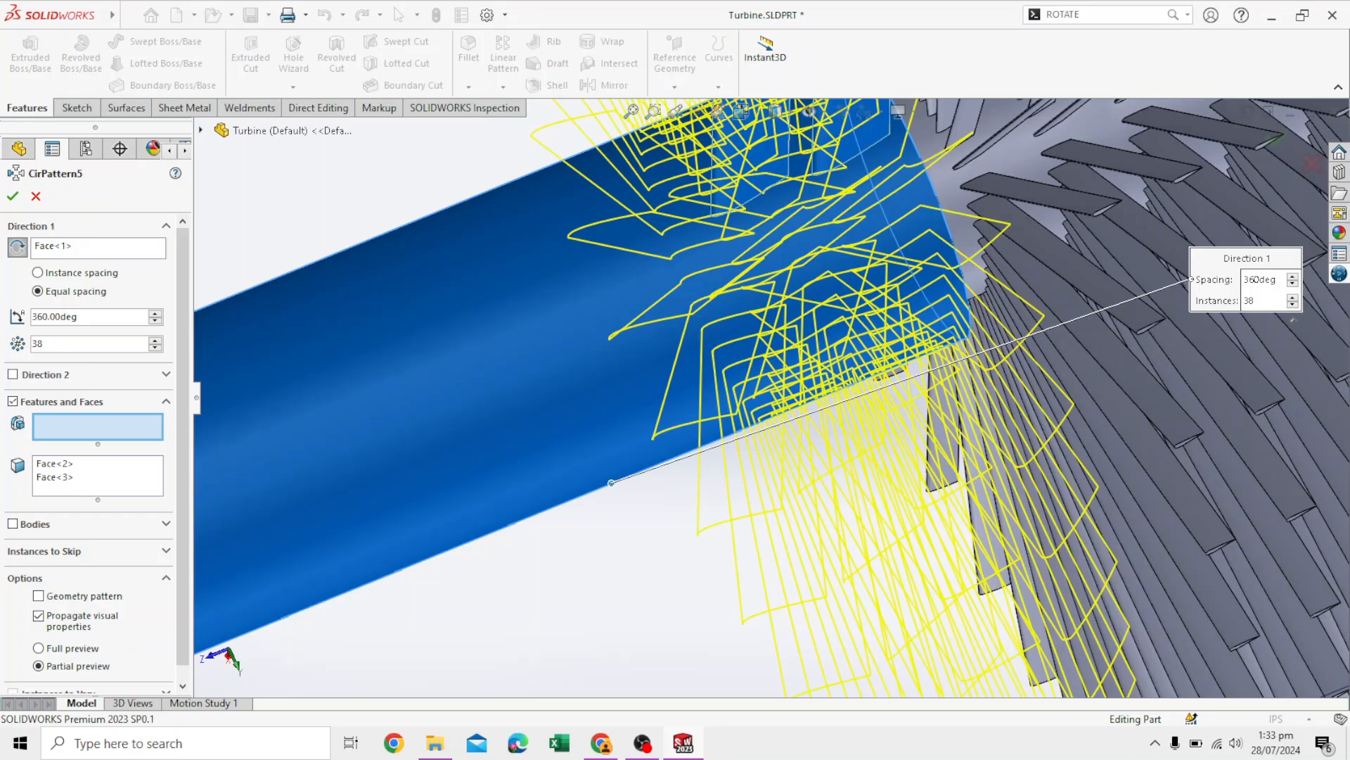
scroll(773, 398, up, 2)
middle_drag(791, 146, 784, 158)
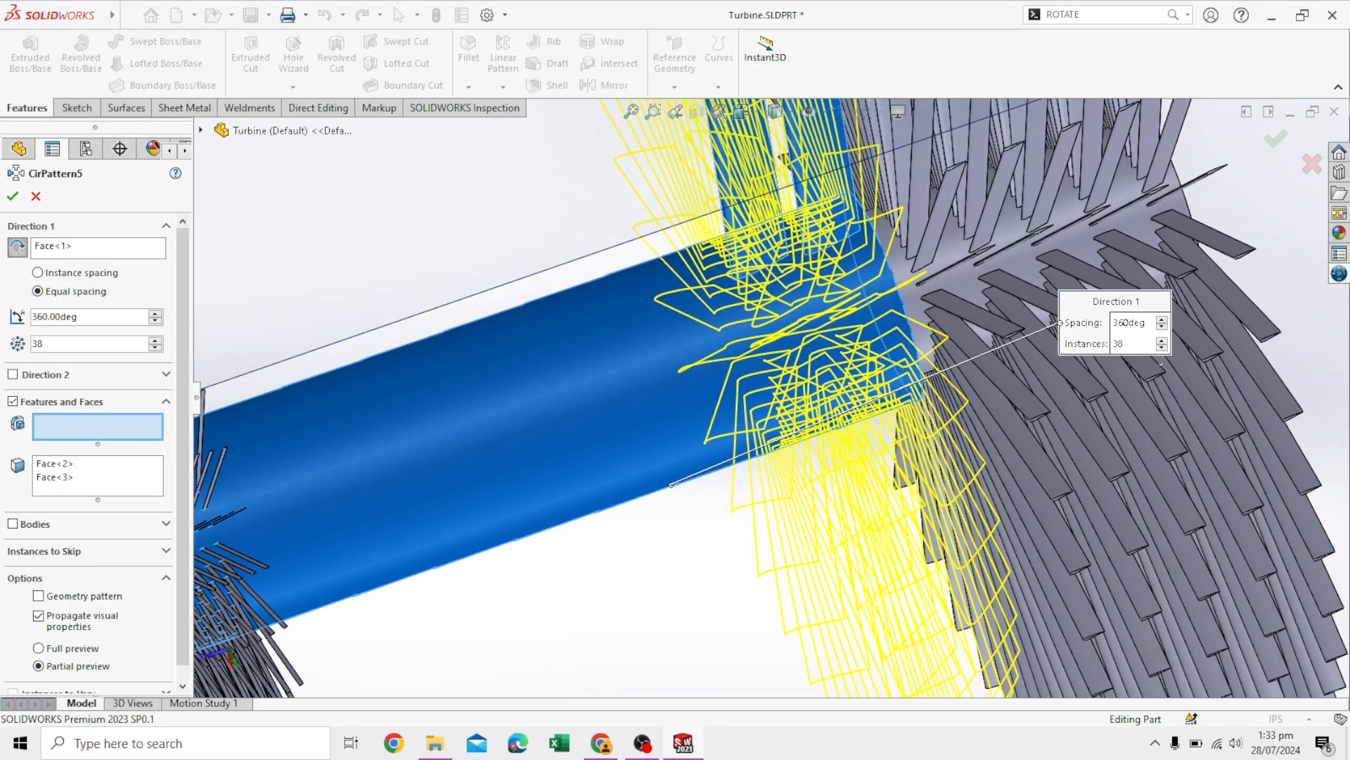
scroll(784, 158, up, 2)
scroll(784, 159, down, 4)
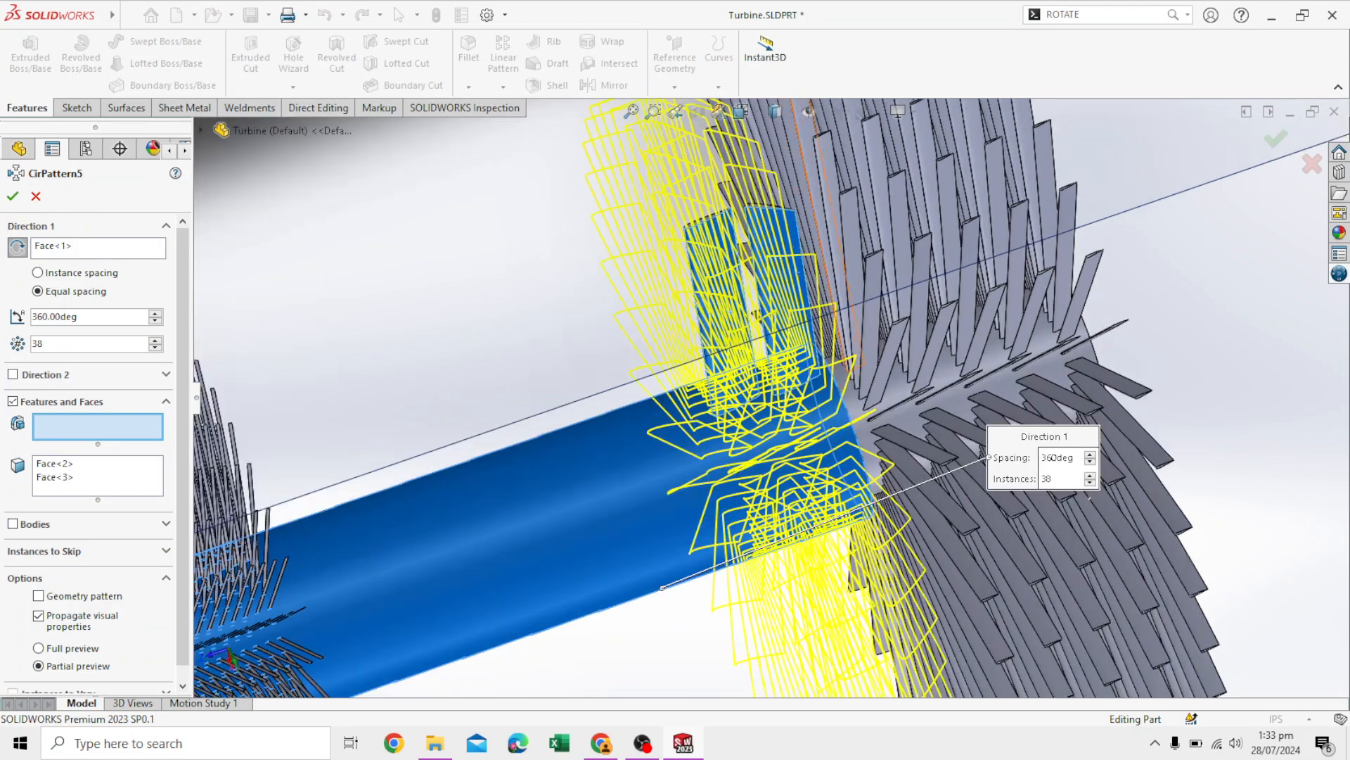
middle_drag(784, 211, 774, 317)
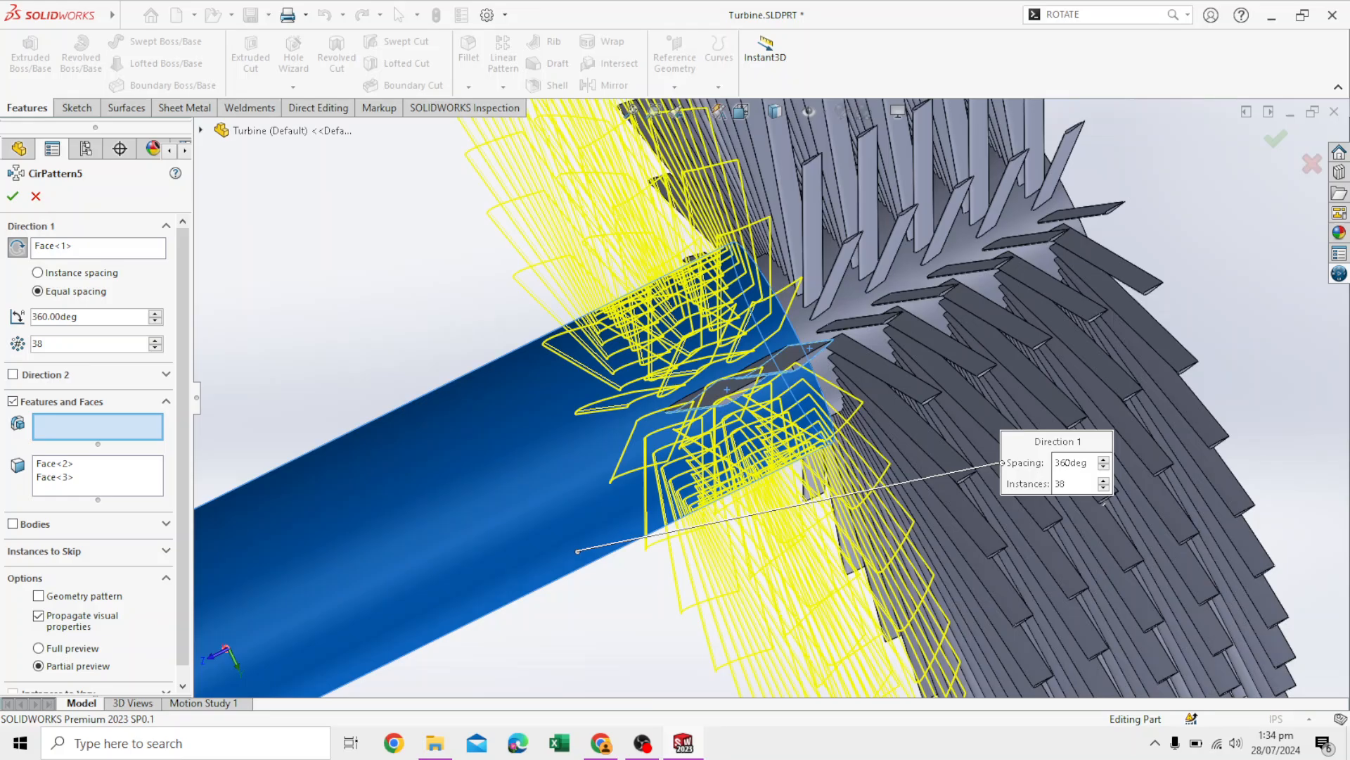
middle_drag(774, 317, 742, 246)
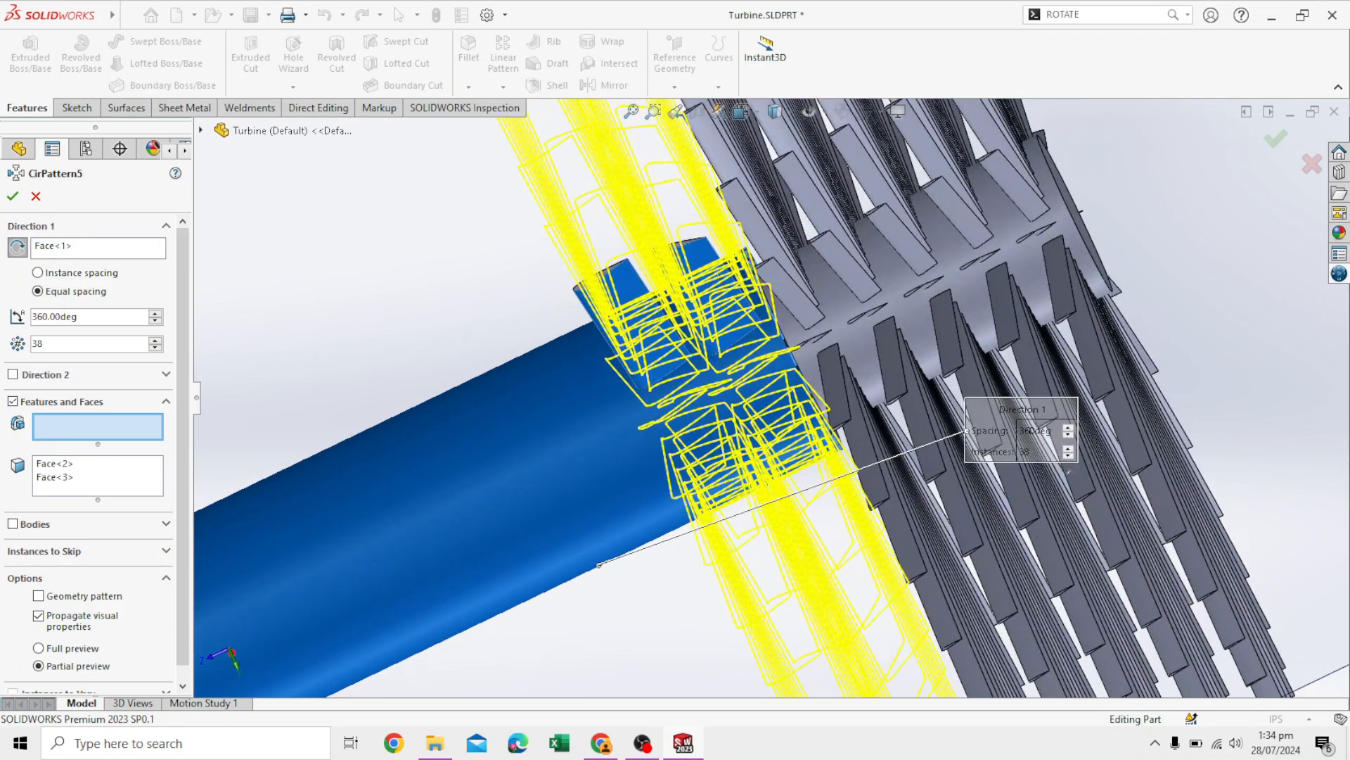
click(78, 464)
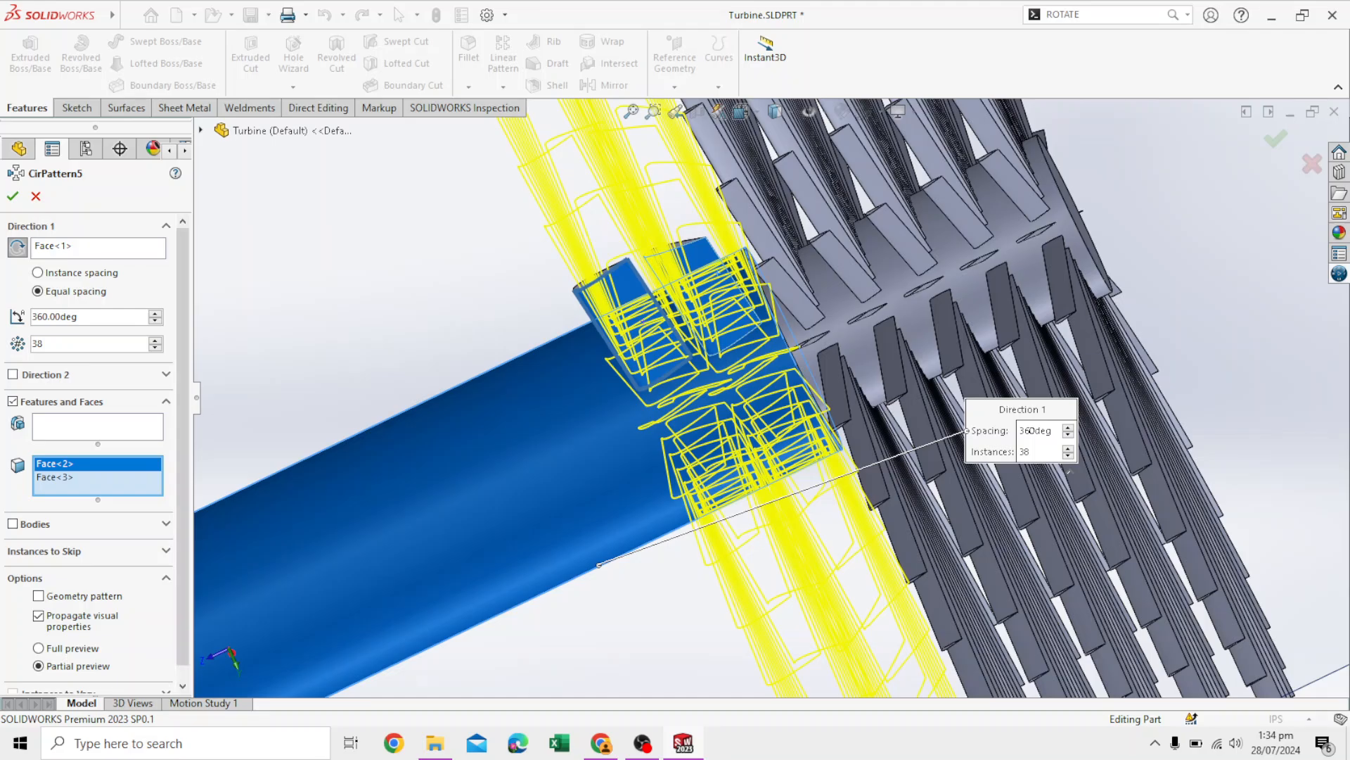
middle_drag(647, 320, 718, 366)
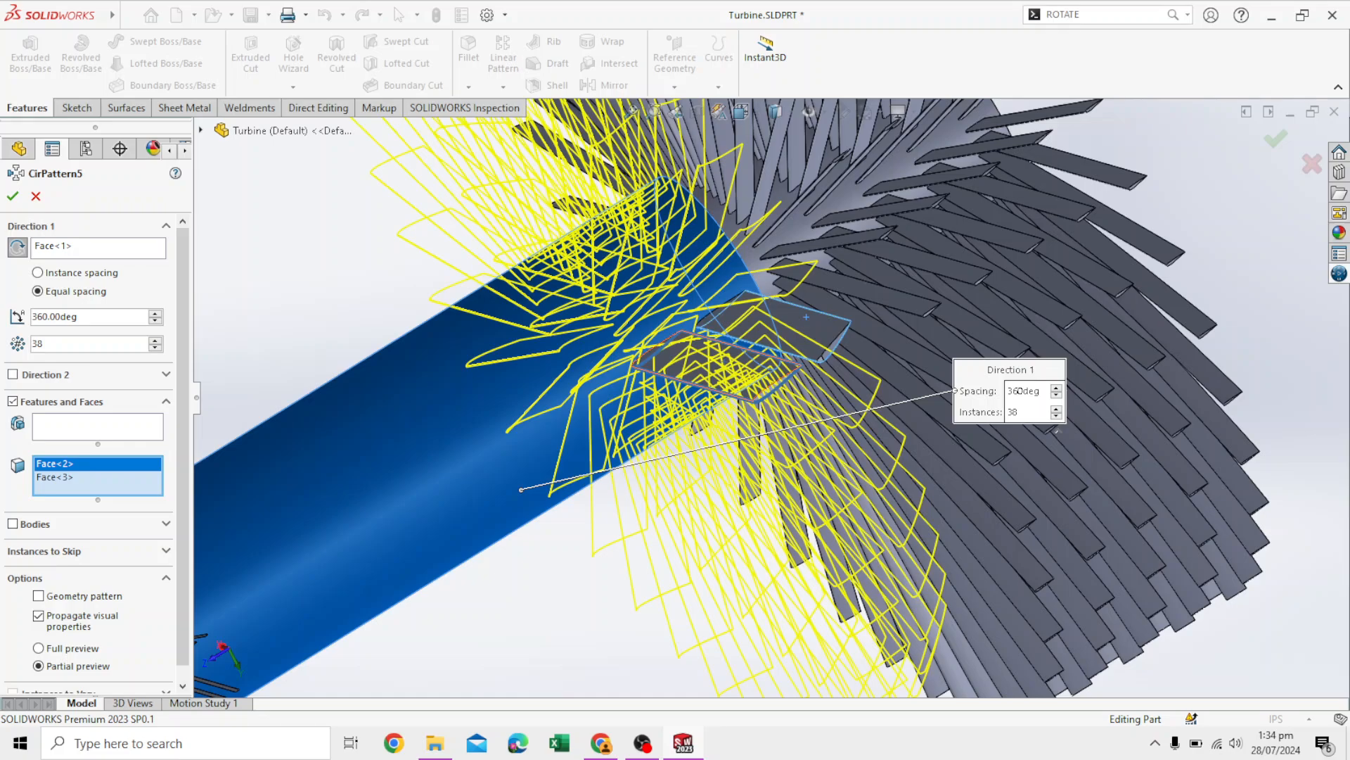
click(801, 331)
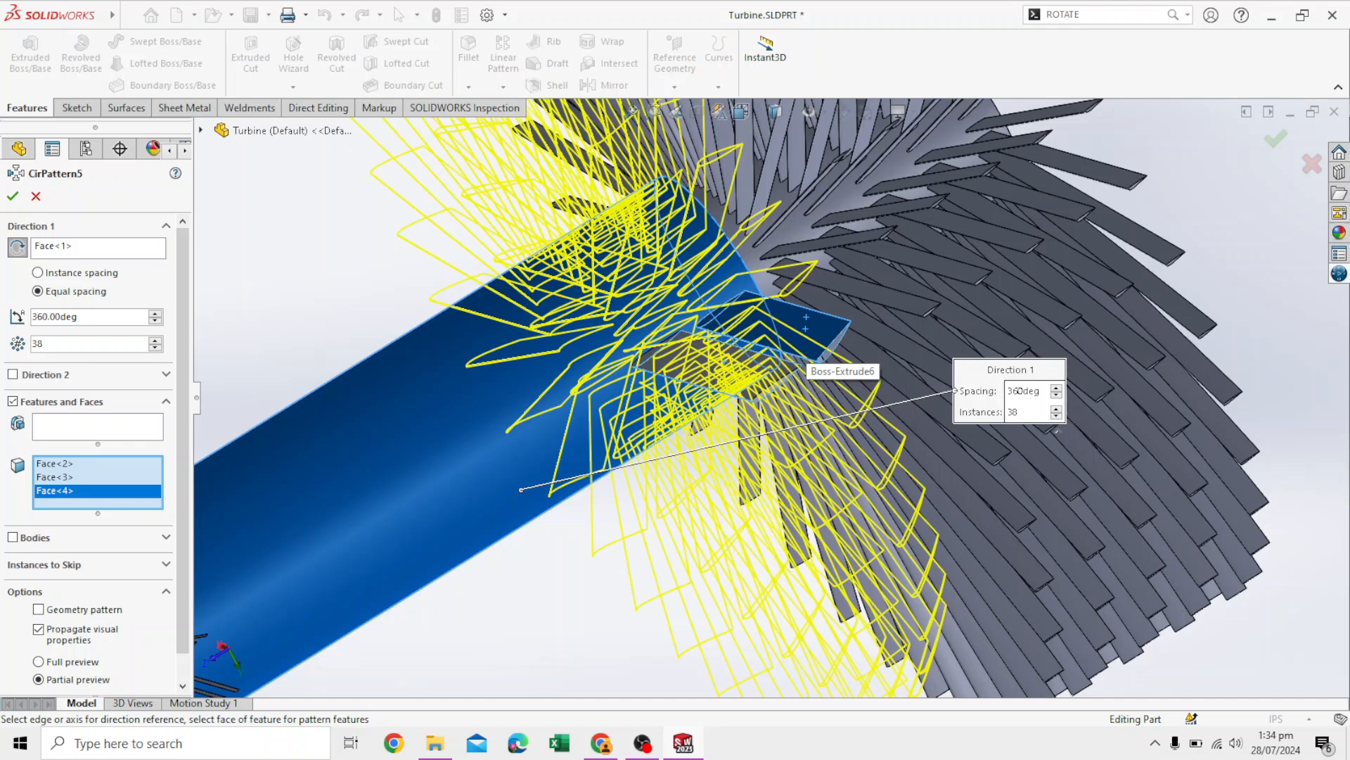
scroll(802, 358, down, 3)
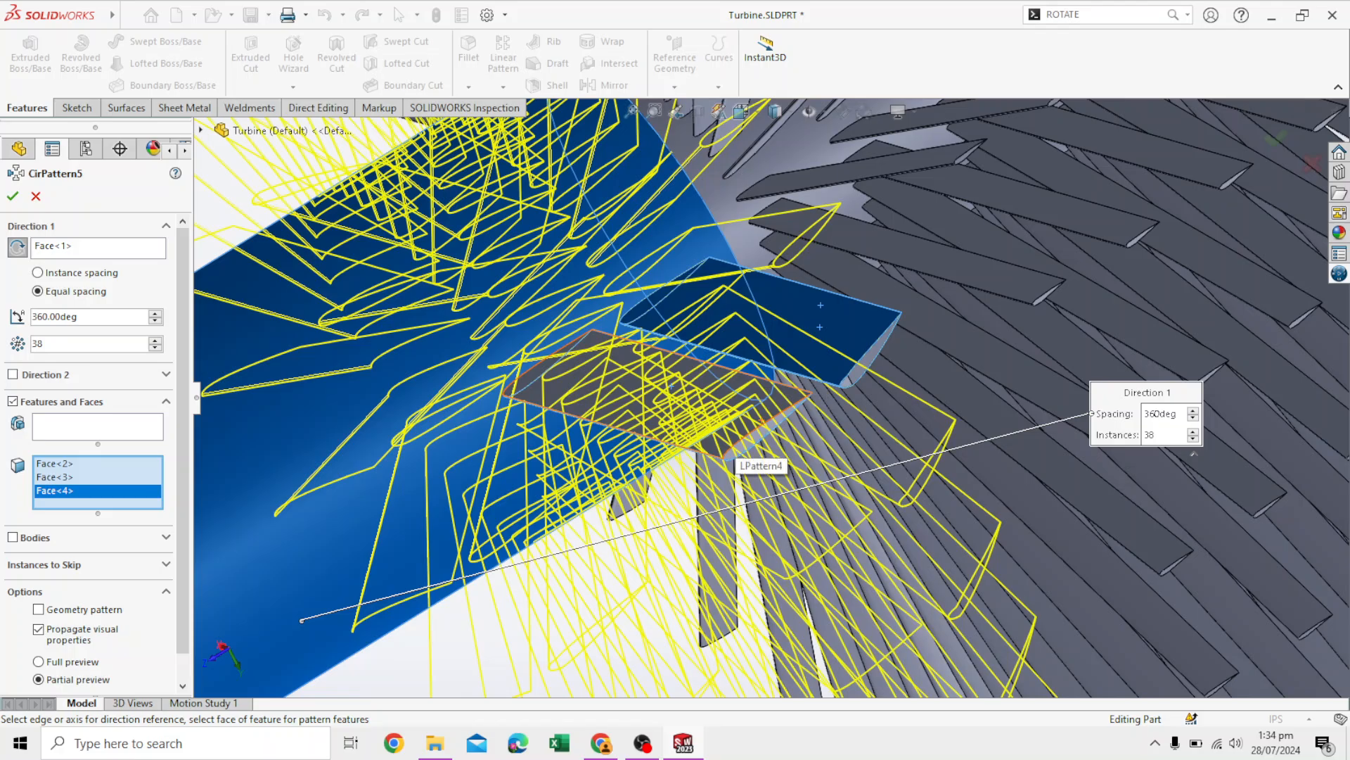
click(731, 451)
scroll(735, 394, up, 5)
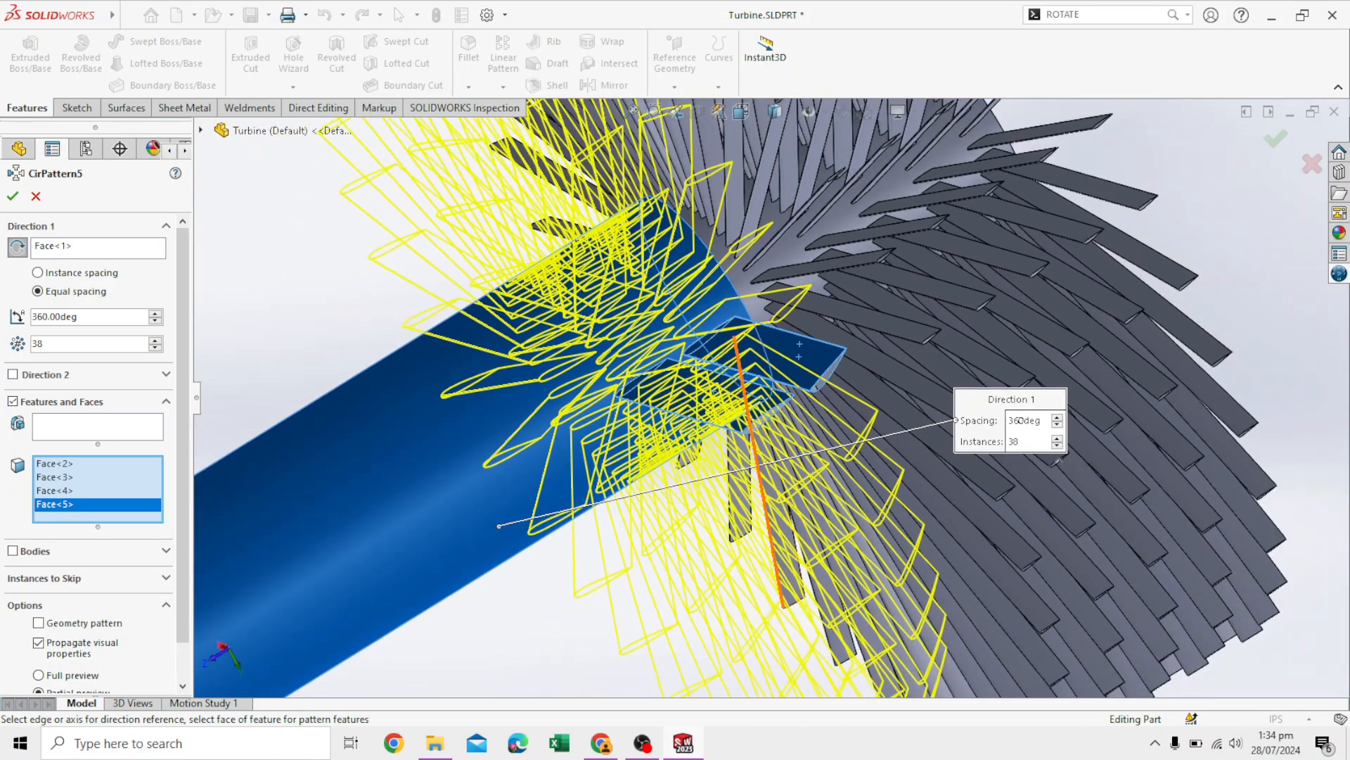
middle_drag(787, 405, 735, 411)
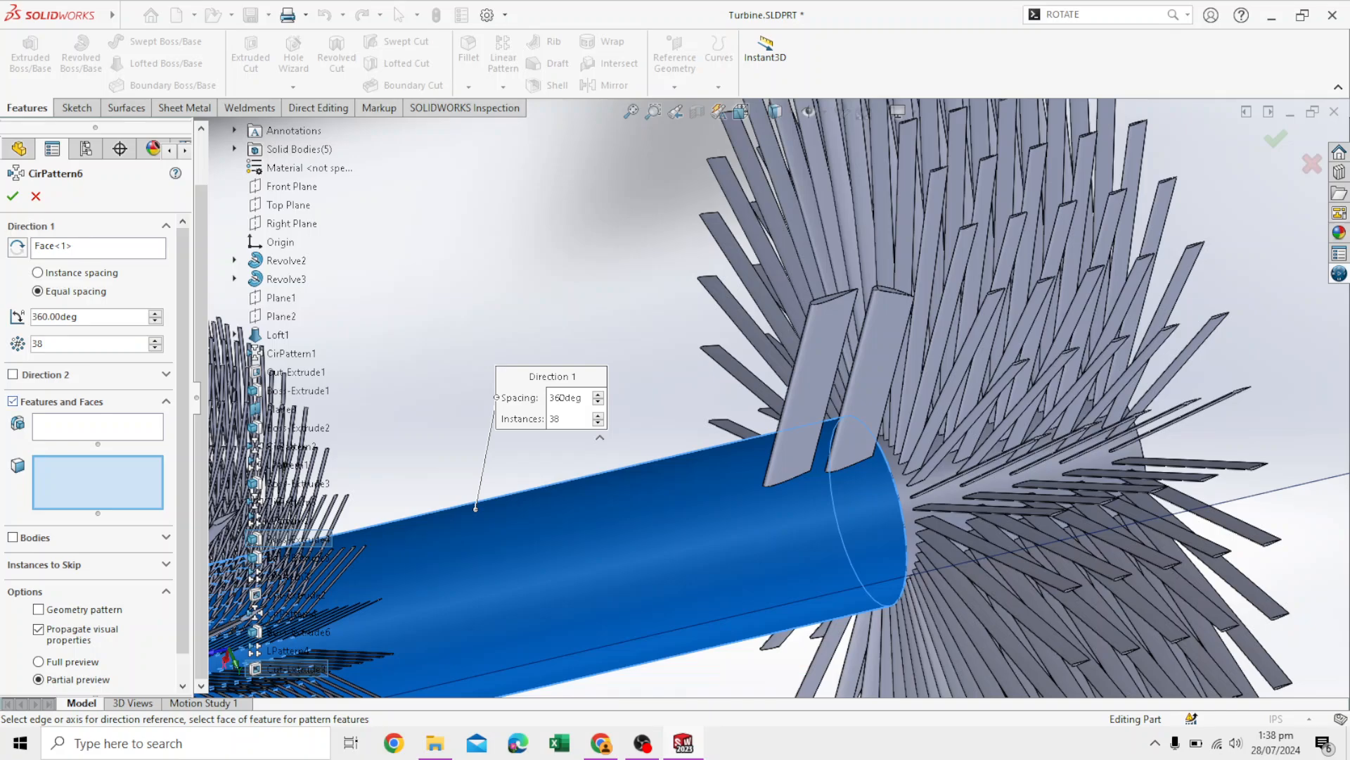
- Circular-pattern the two blades as bodies instead of features, with 38 equally spaced instances over 360° around the shaft
click(12, 402)
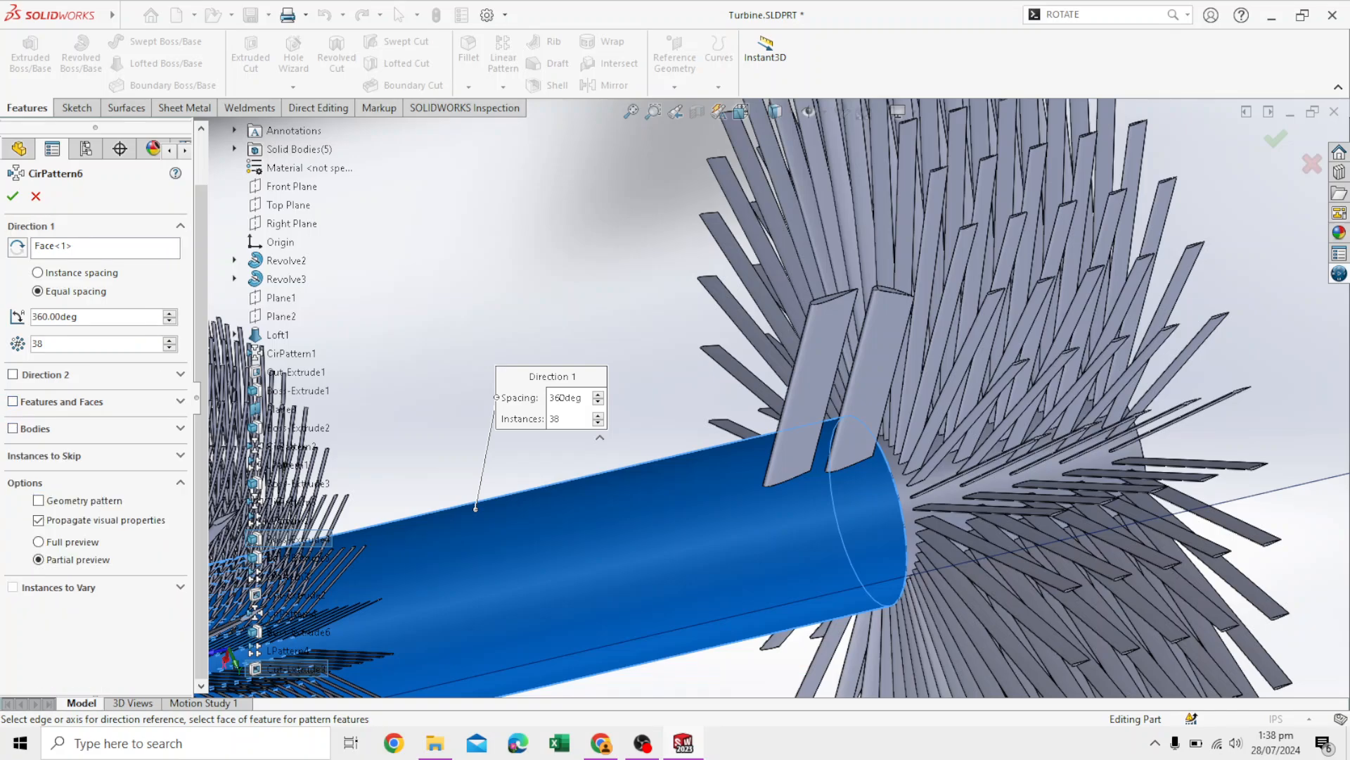
click(12, 429)
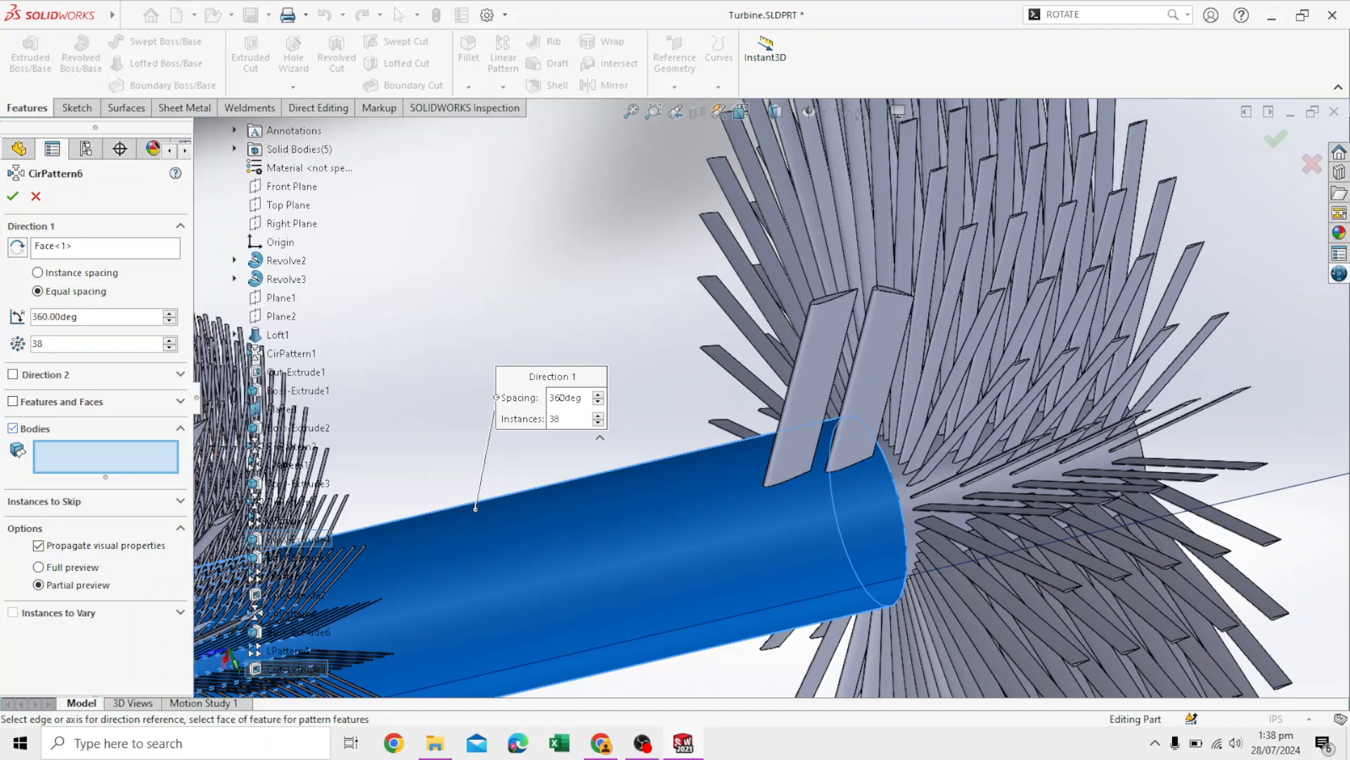
click(808, 387)
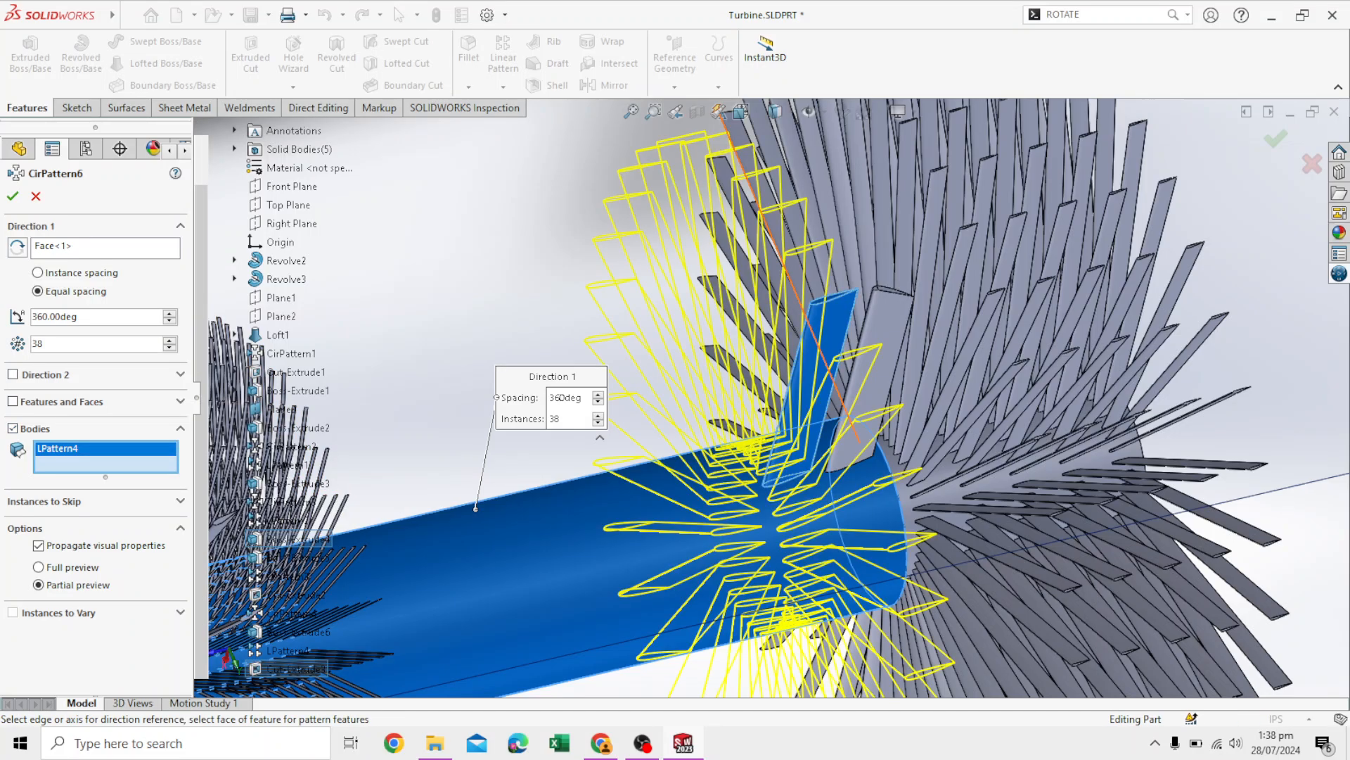
click(882, 352)
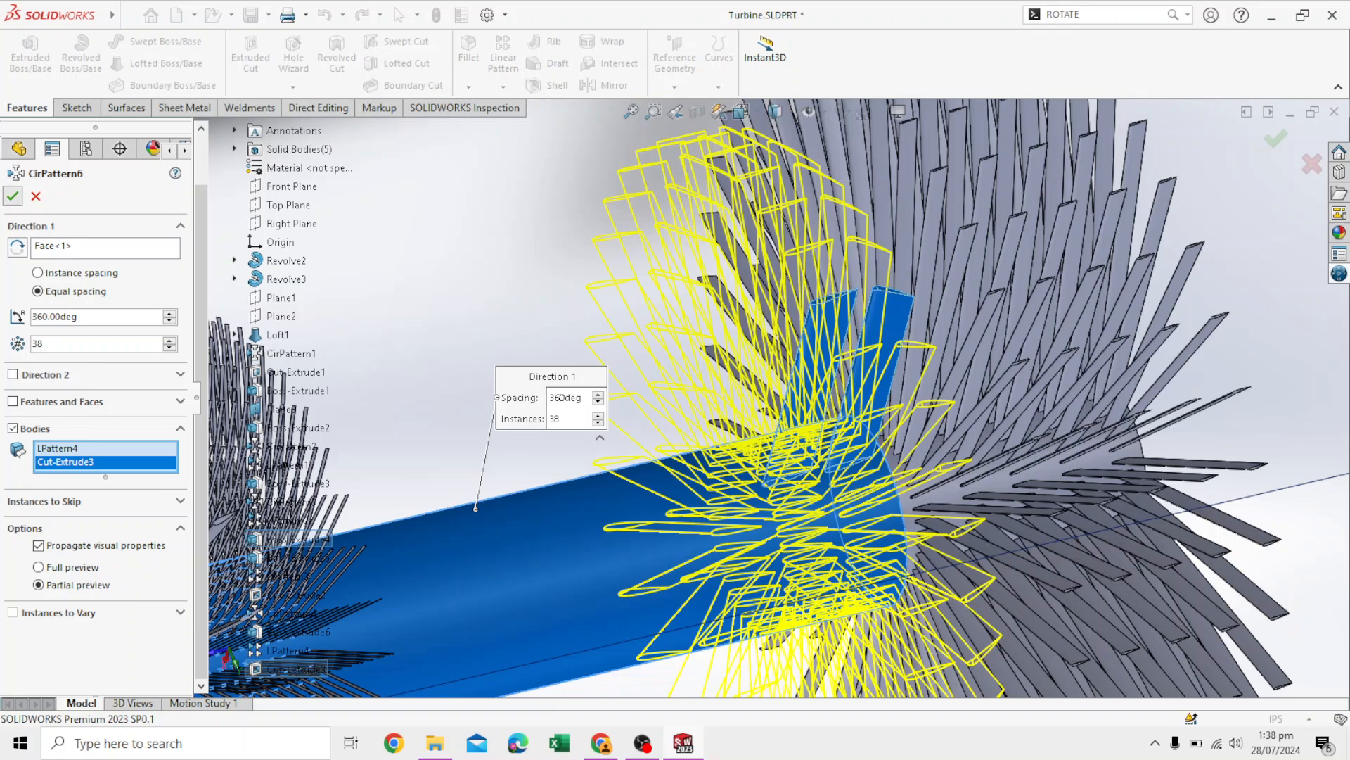
key(Return)
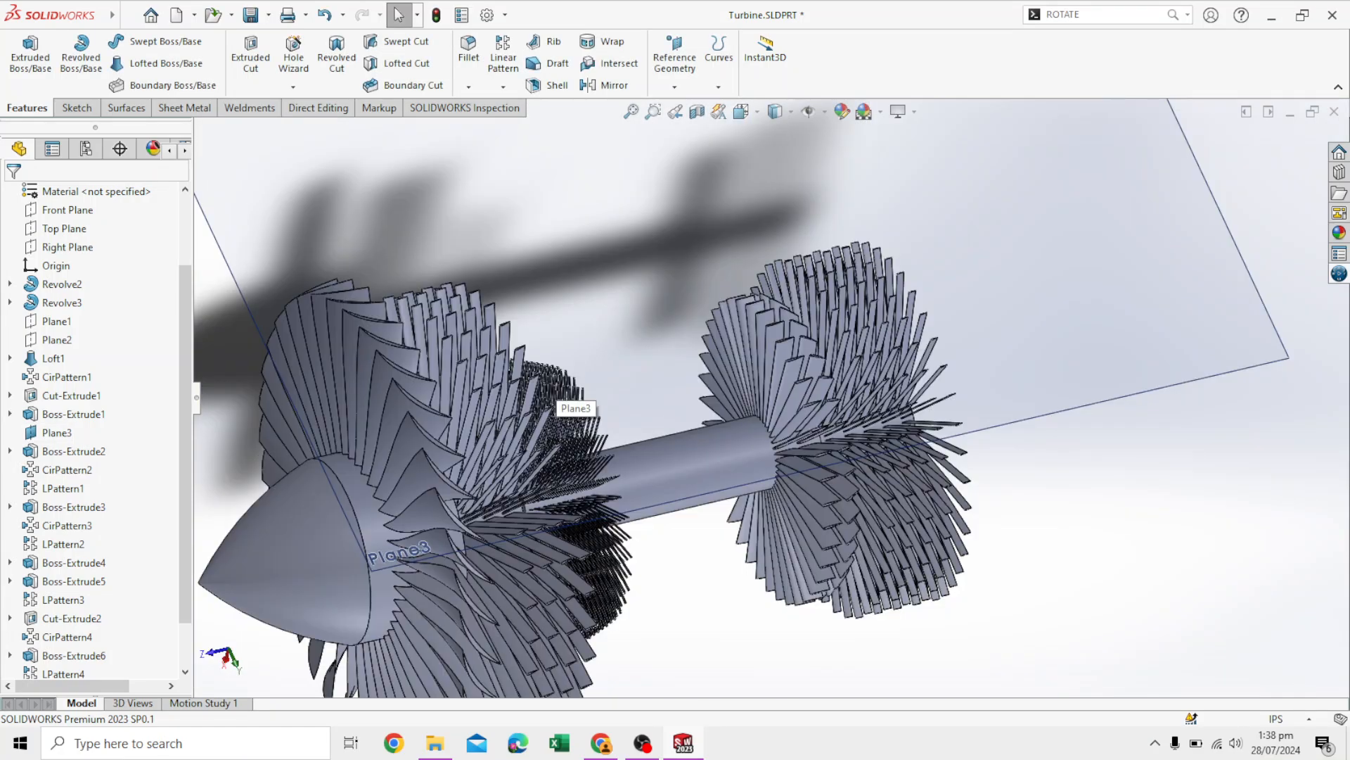
middle_drag(556, 391, 457, 394)
middle_drag(913, 388, 829, 281)
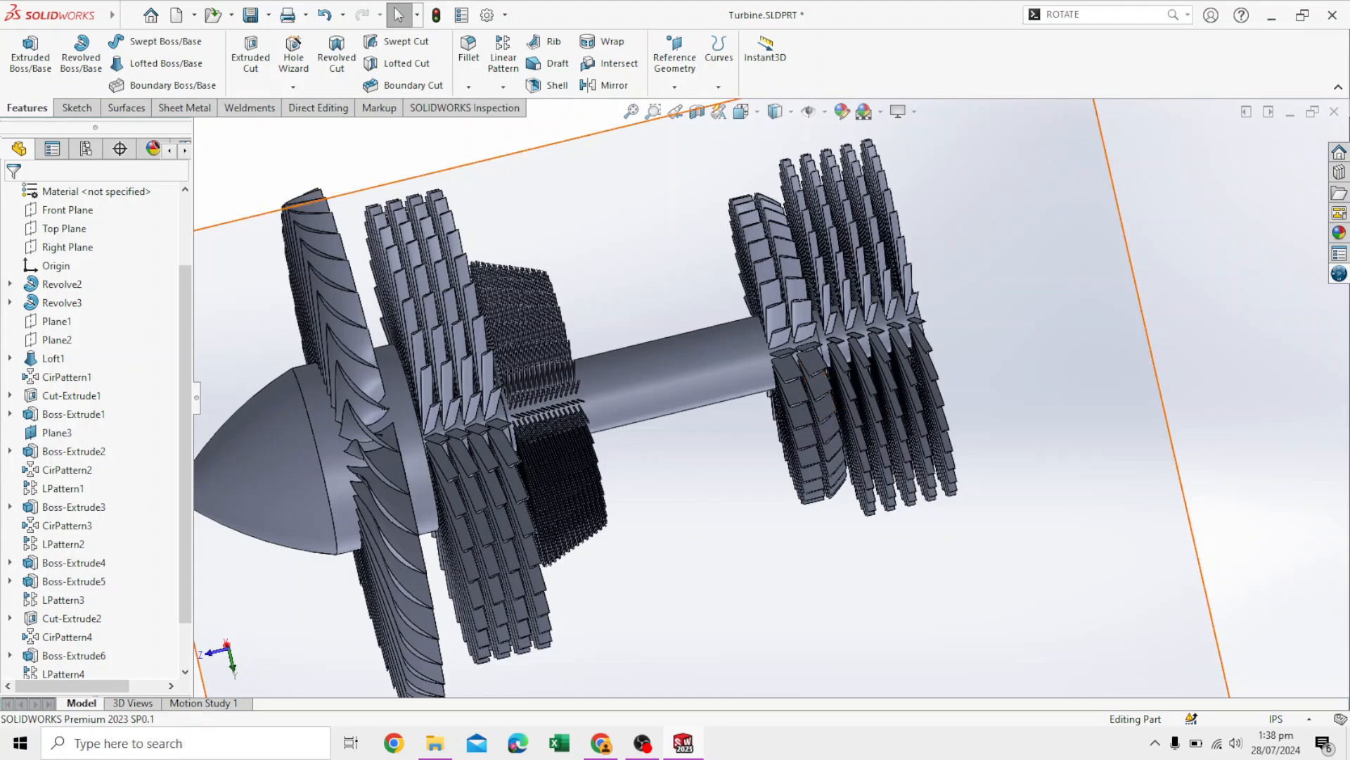
middle_drag(731, 457, 798, 453)
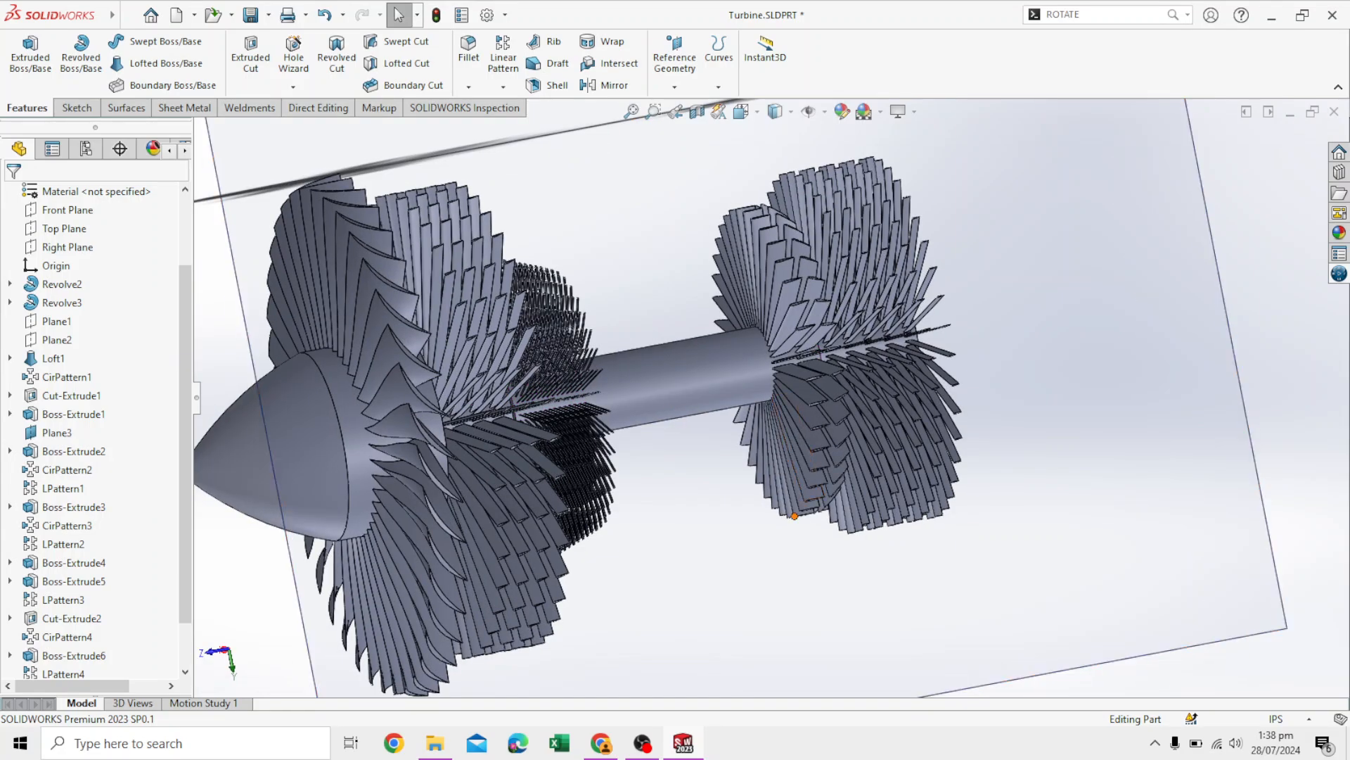